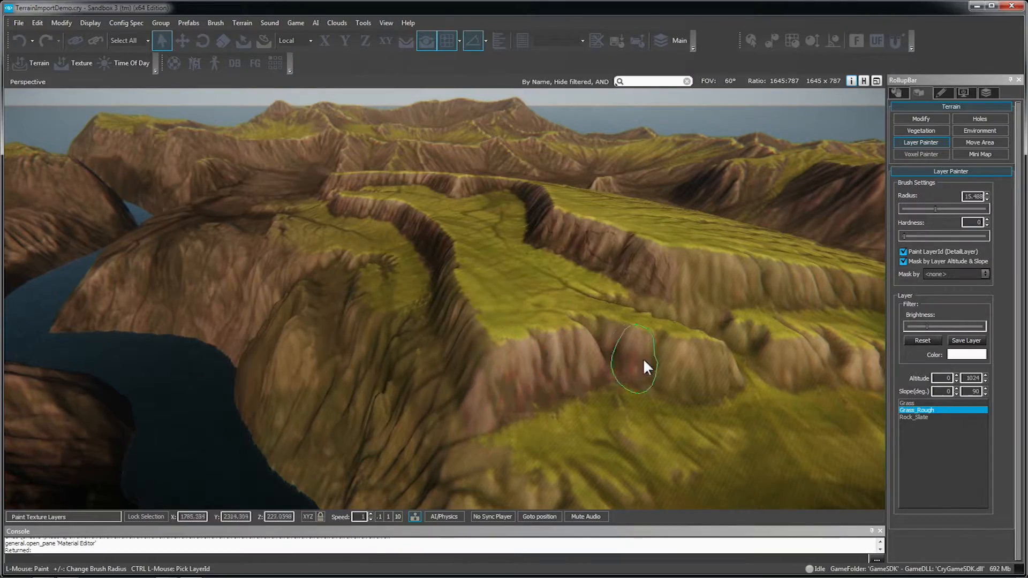
Step: Paint the Rock_Slate layer over the plateau's cliff faces and the steep slope below them
left_click(917, 417)
mouse_move(675, 371)
left_mouse_down()
mouse_move(425, 395)
mouse_move(439, 305)
mouse_move(433, 269)
left_mouse_up()
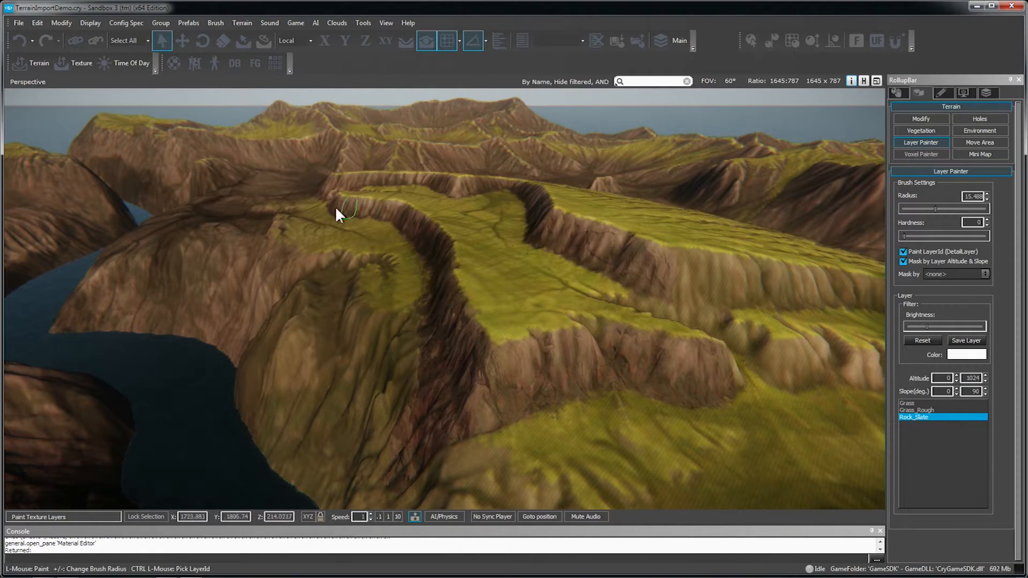
mouse_move(358, 300)
left_mouse_down()
mouse_move(383, 334)
mouse_move(377, 411)
left_mouse_up()
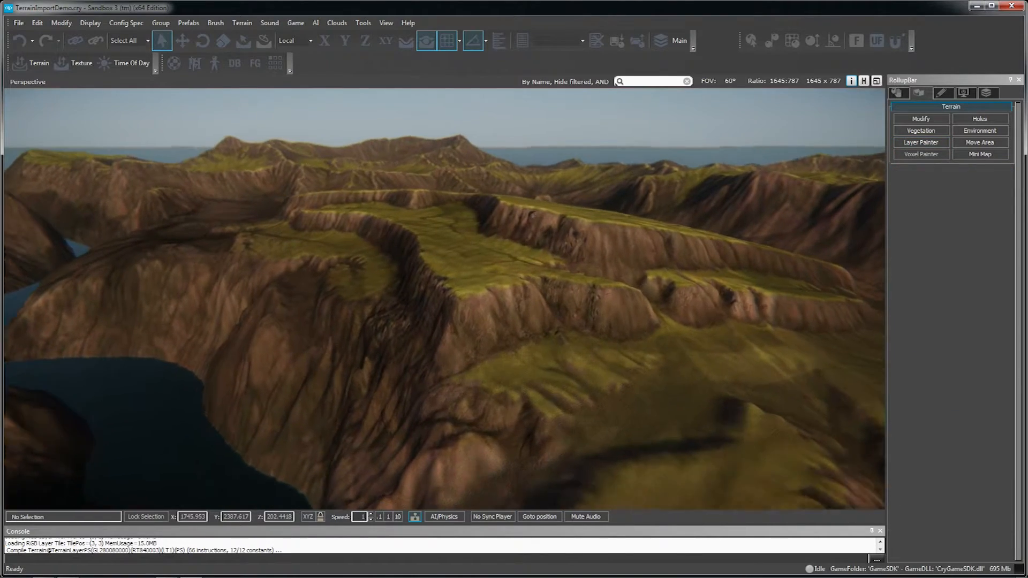
key("w")
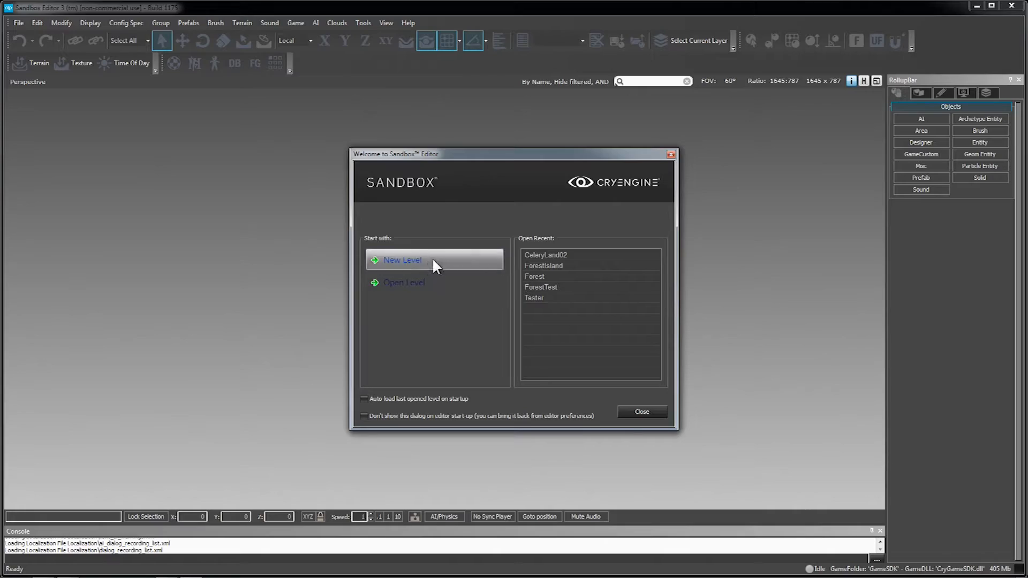
Step: Start a new level named GdcDemo with a heightmap resolution of 2048x2048
left_click(432, 259)
type("GdcDemo")
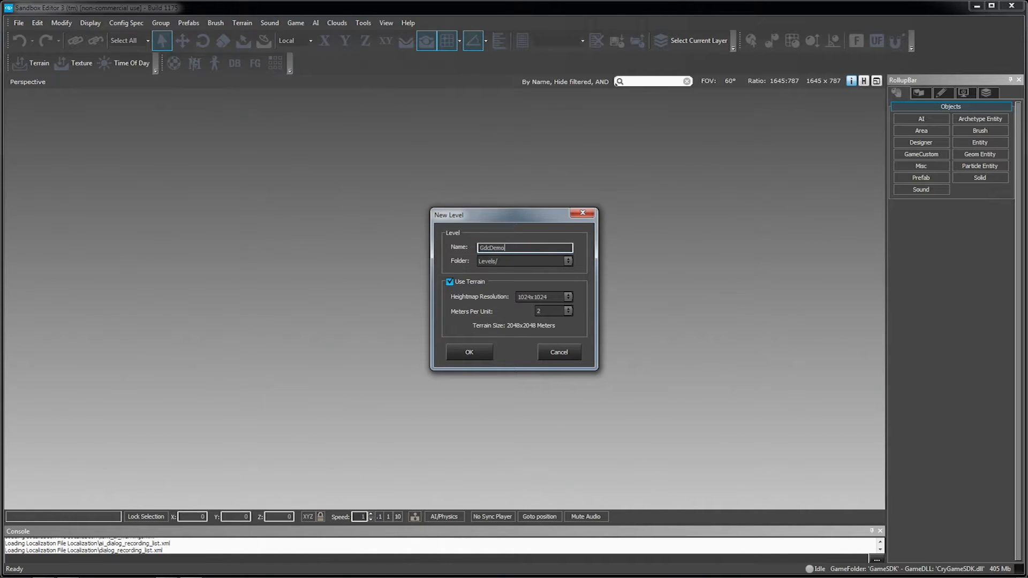
left_click(569, 296)
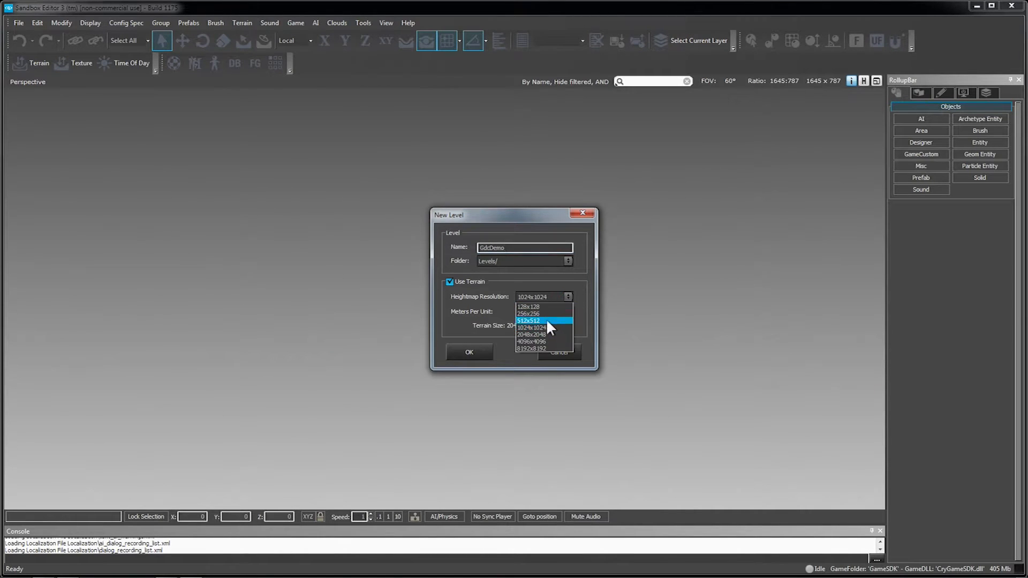
left_click(539, 332)
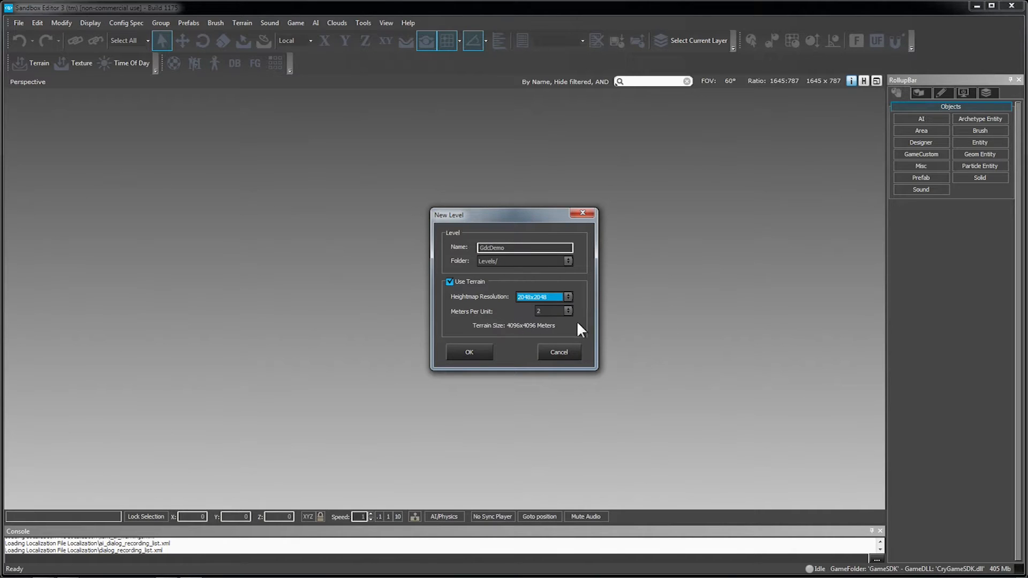
Step: Rename the new level TerrainImportDemo, create it, and generate a high-quality 4096 x 4096 terrain texture
double_click(536, 247)
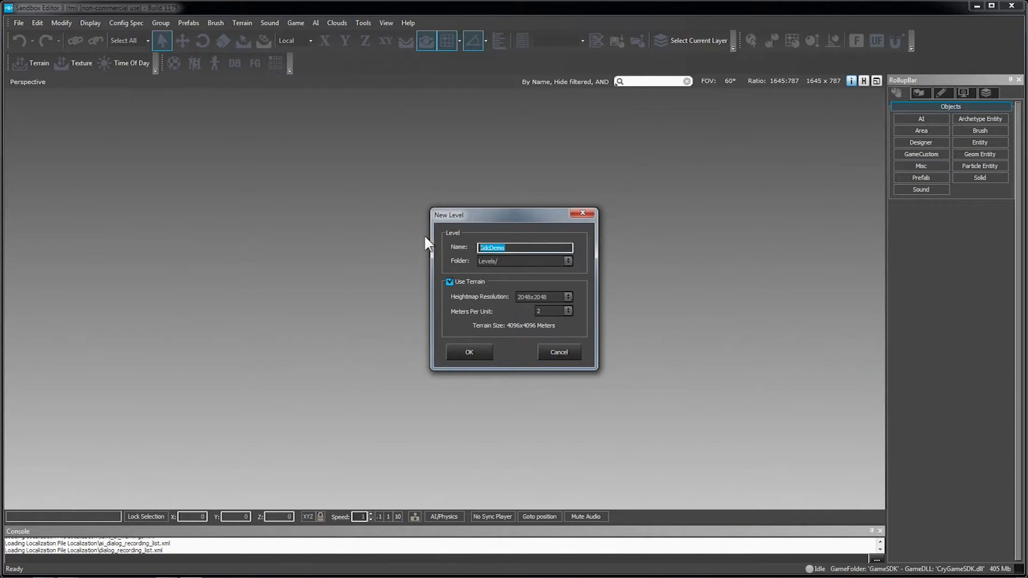
type("TerrainImportDemo")
left_click(569, 311)
left_click(471, 352)
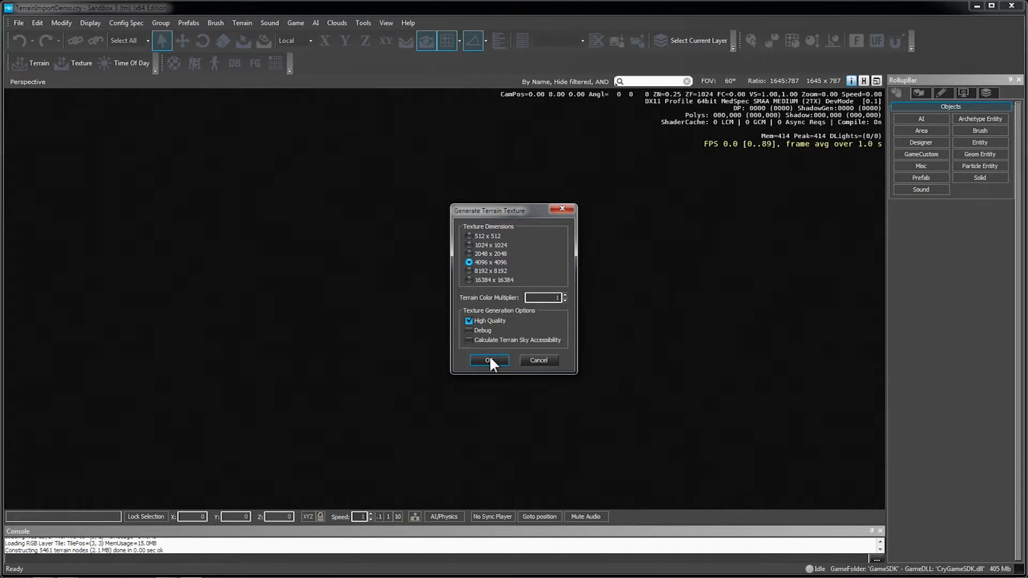
left_click(489, 358)
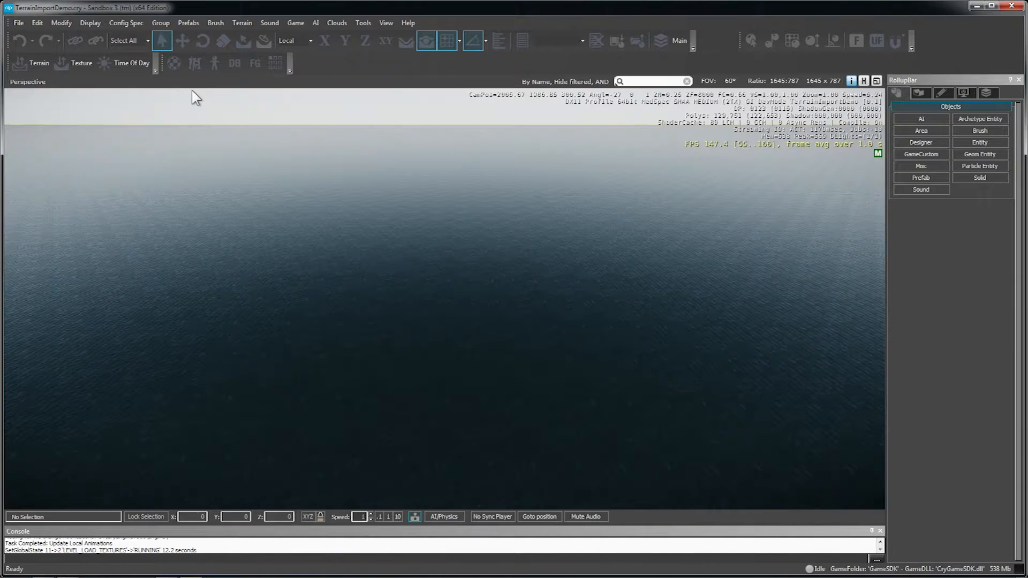
Step: Import the TestHeight01.pgm heightmap from the FuturePoly_Examples folder into the terrain
left_click(242, 22)
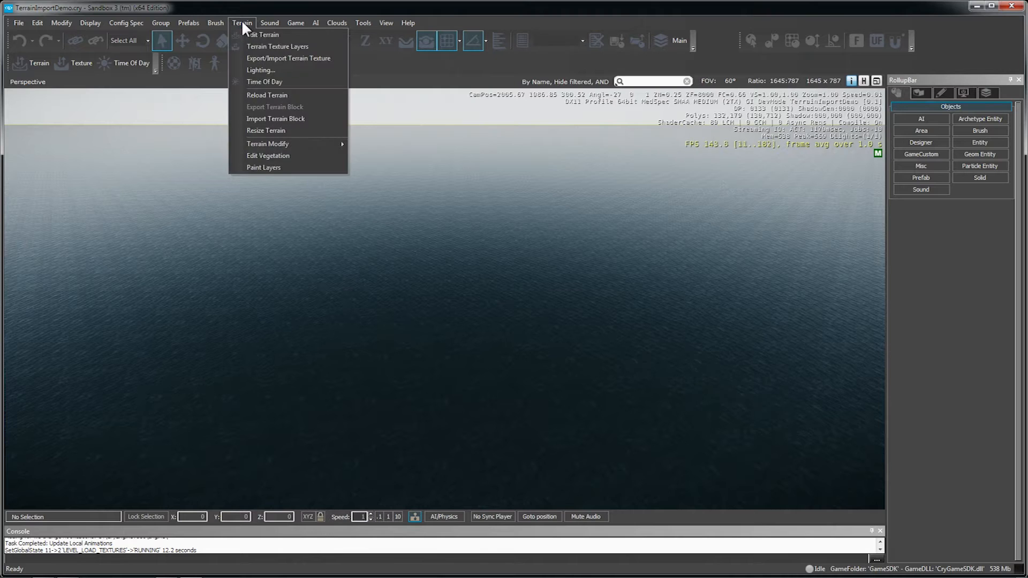
left_click(257, 40)
left_click_drag(634, 151, 397, 111)
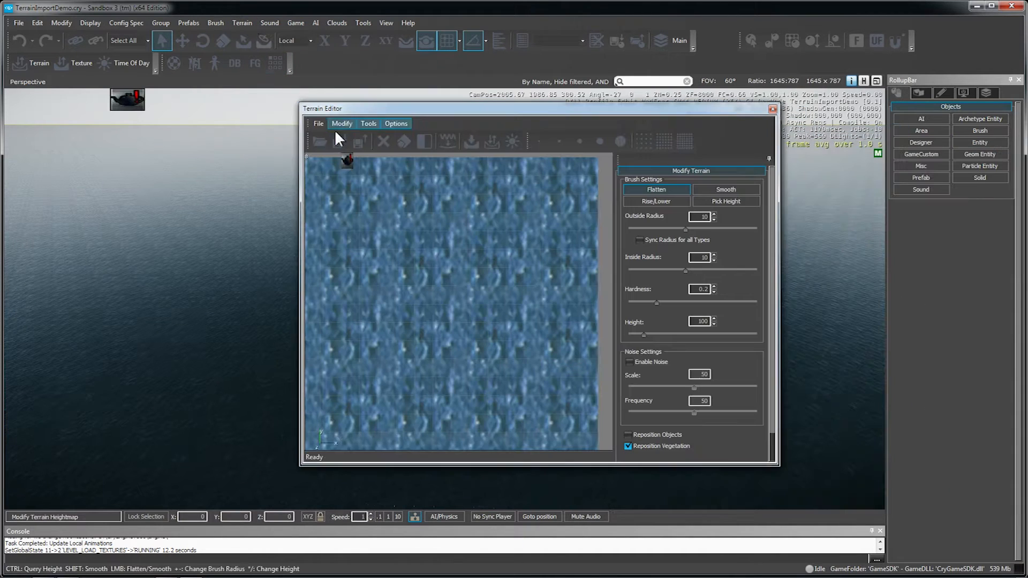
left_click(317, 123)
left_click(340, 135)
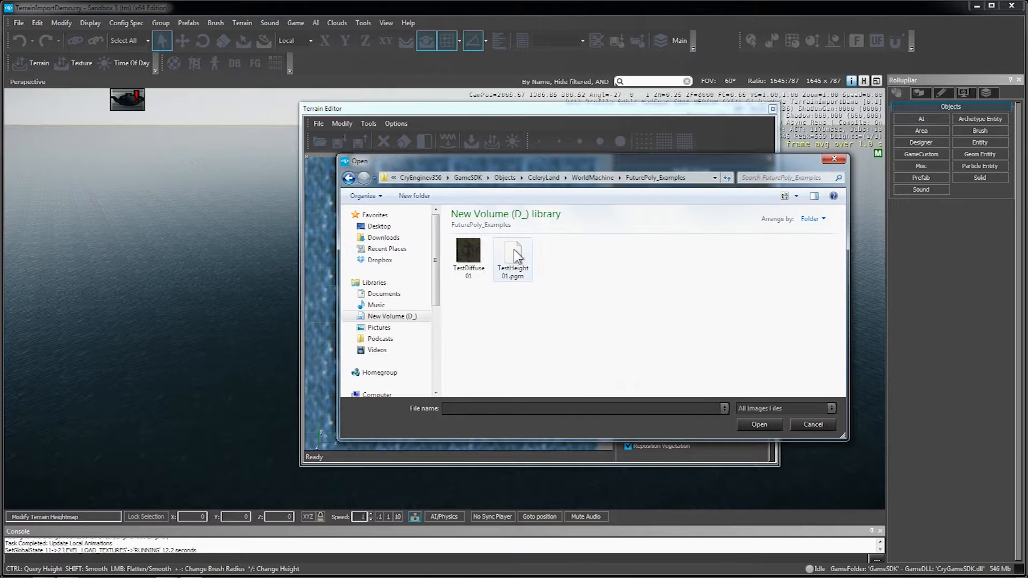
left_click(514, 254)
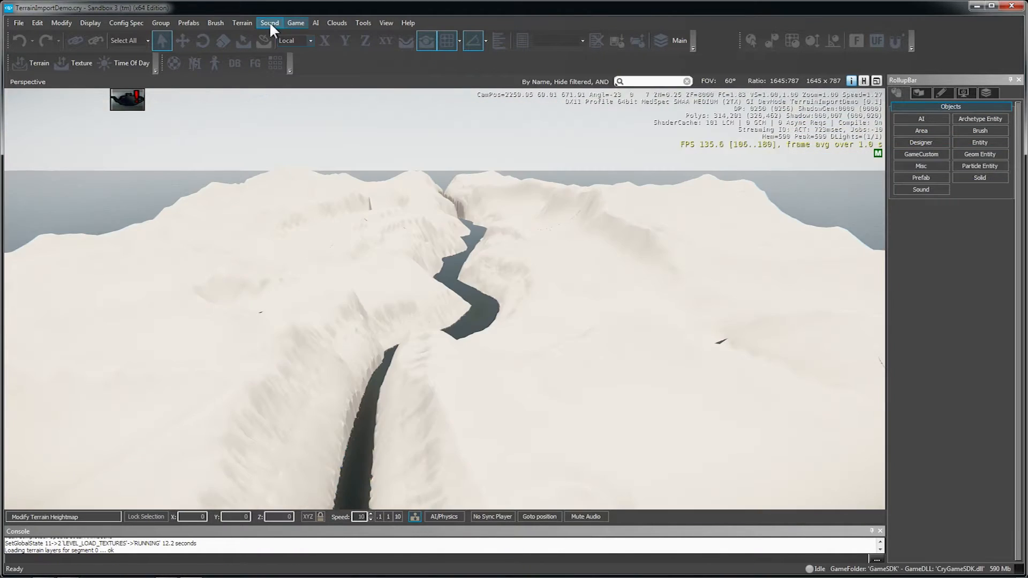
Step: Set the level's time of day to about 06:41 for low sunlight
left_click(242, 22)
left_click(261, 80)
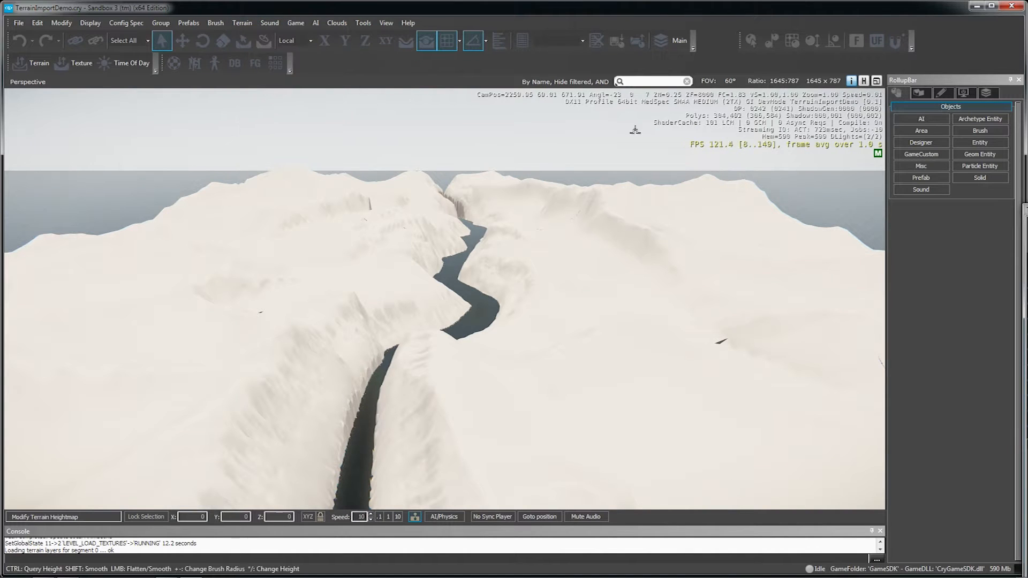
left_click_drag(1027, 208, 564, 184)
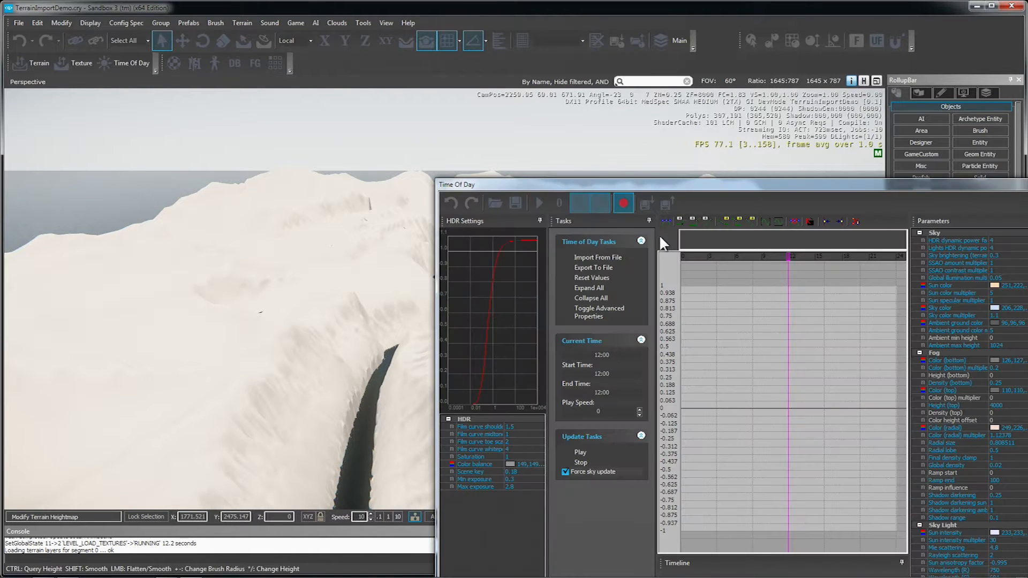
left_click_drag(787, 256, 742, 263)
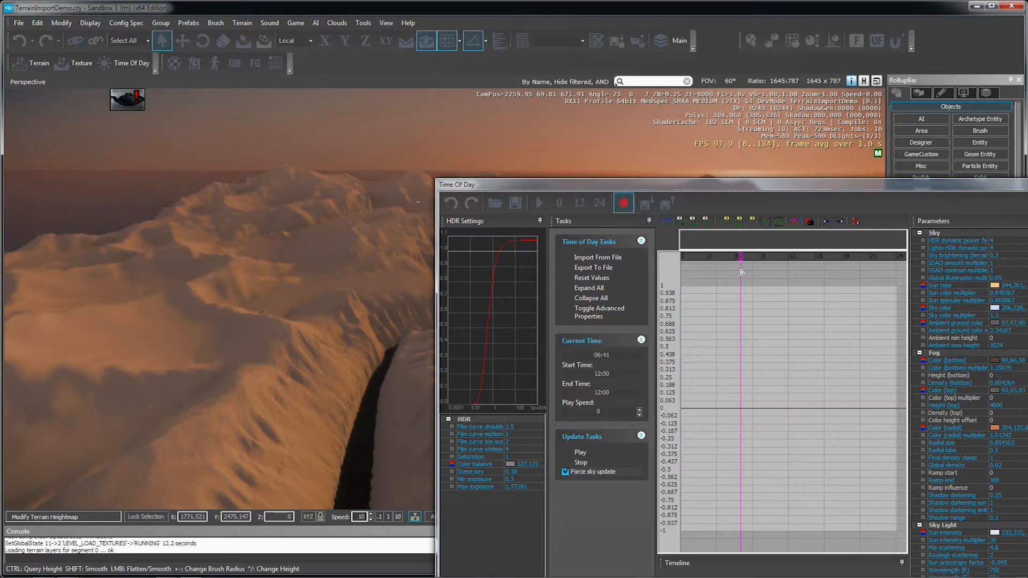
left_click_drag(656, 184, 1027, 173)
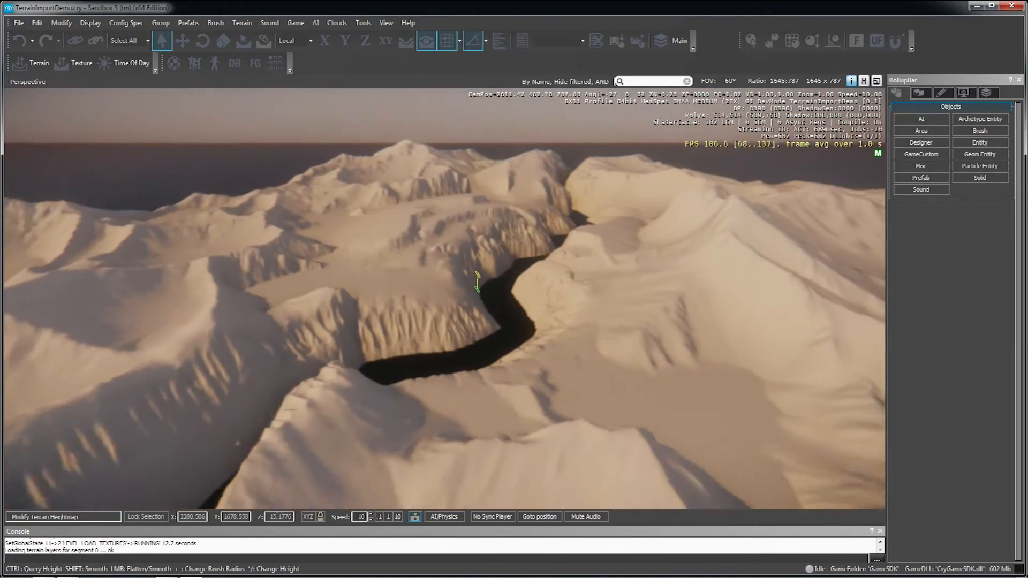
Step: Import the TestDiffuse01 bitmap from FuturePoly_Examples as the terrain texture for all tiles
key("a")
right_click_drag(466, 284, 485, 289)
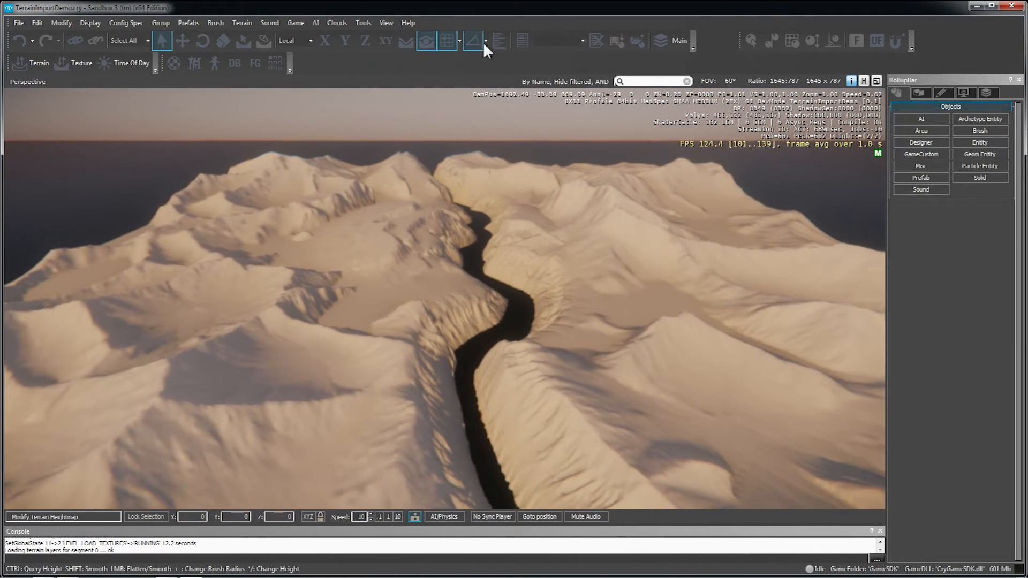
left_click(240, 23)
left_click(265, 57)
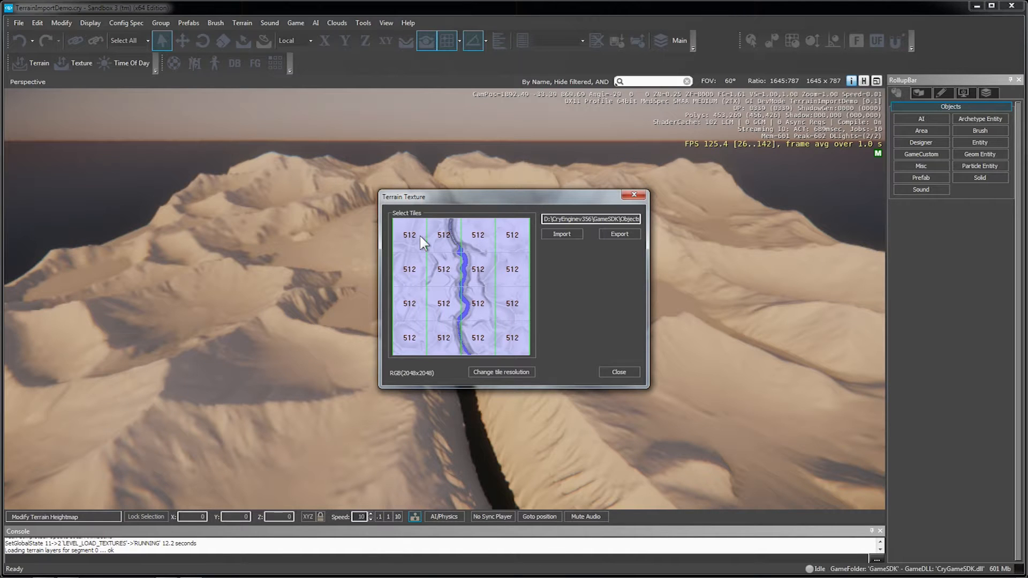
mouse_move(419, 236)
left_mouse_down()
mouse_move(507, 316)
mouse_move(522, 346)
left_mouse_up()
left_click(560, 234)
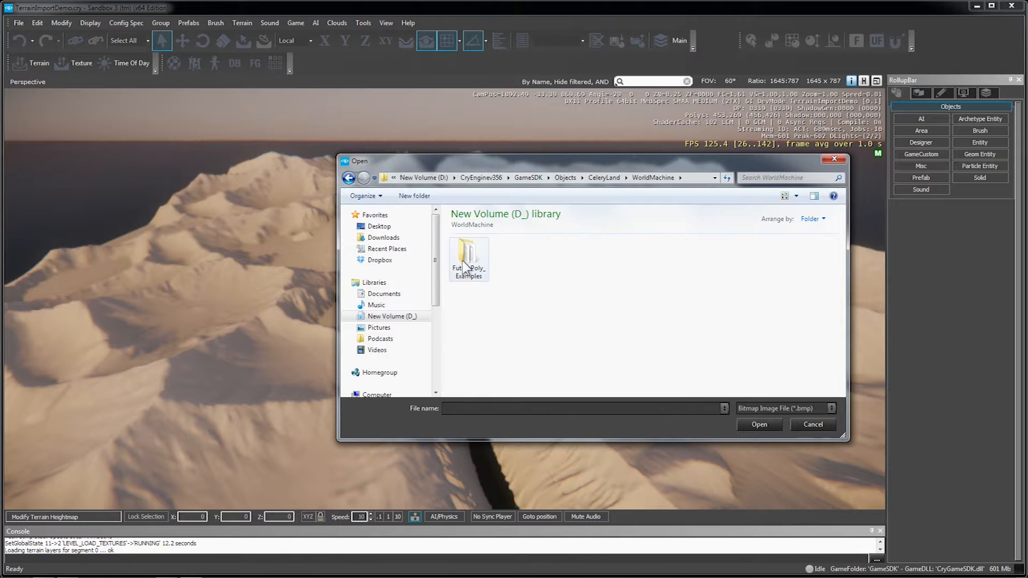
double_click(468, 260)
left_click(468, 257)
left_click(772, 424)
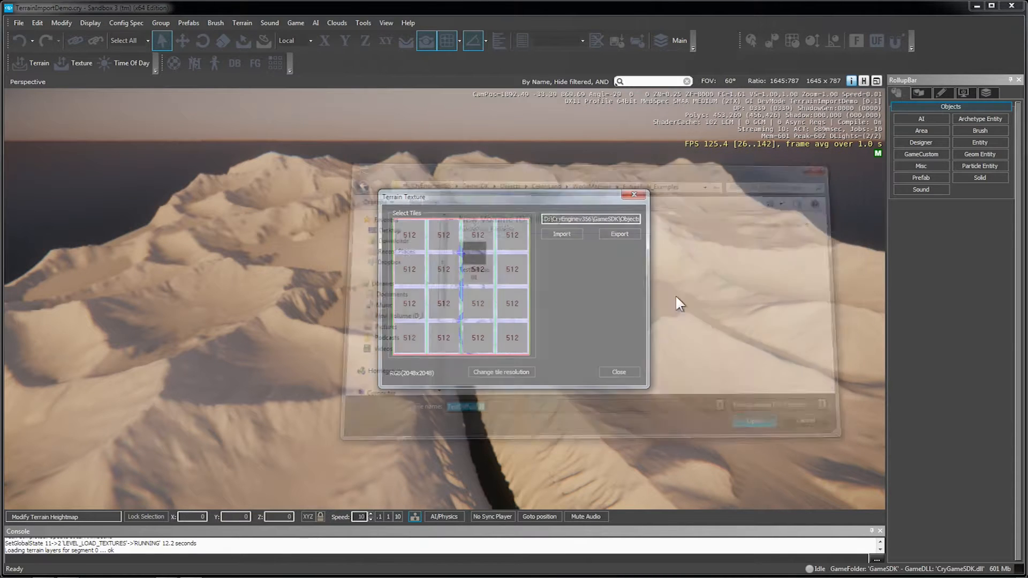
left_click(618, 369)
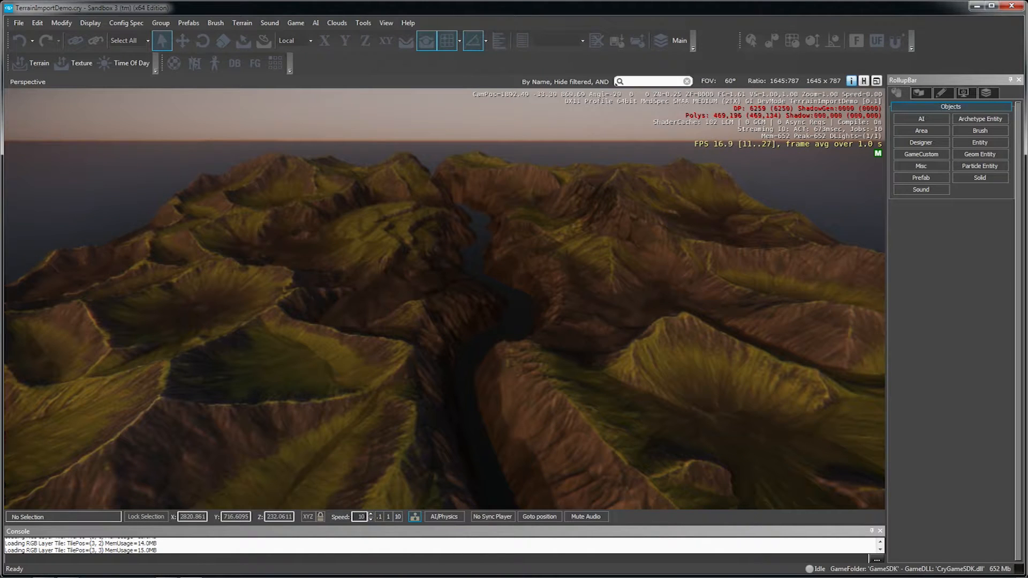
Step: Examine the textured terrain up close along the river canyon and across the grassy plateau
key("s")
mouse_move(599, 300)
right_mouse_down()
mouse_move(600, 418)
mouse_move(600, 295)
right_mouse_up()
key("w")
key("w")
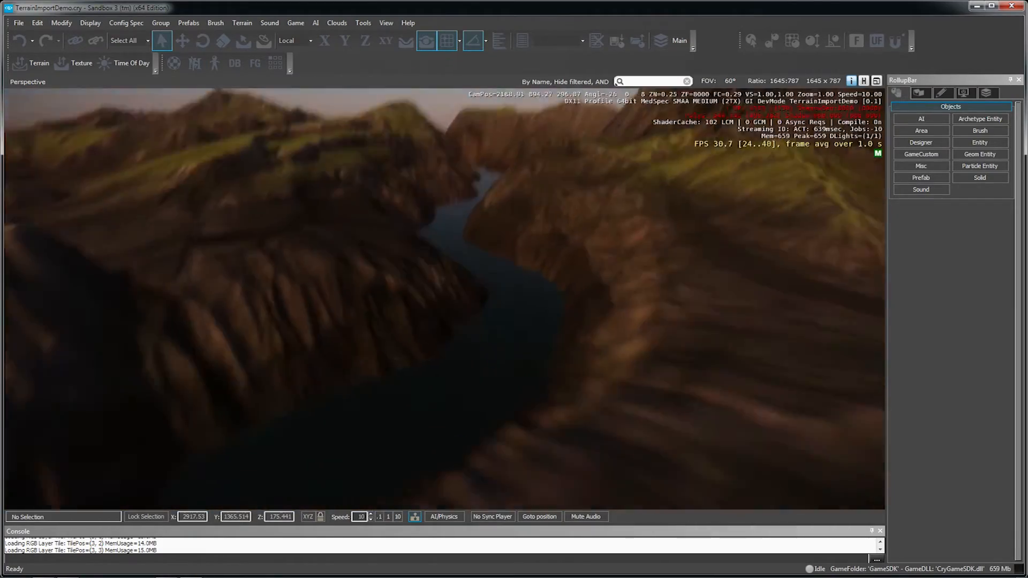
key("s")
key("d")
right_click_drag(599, 295, 503, 359)
key("d")
key("w")
key("w")
key("s")
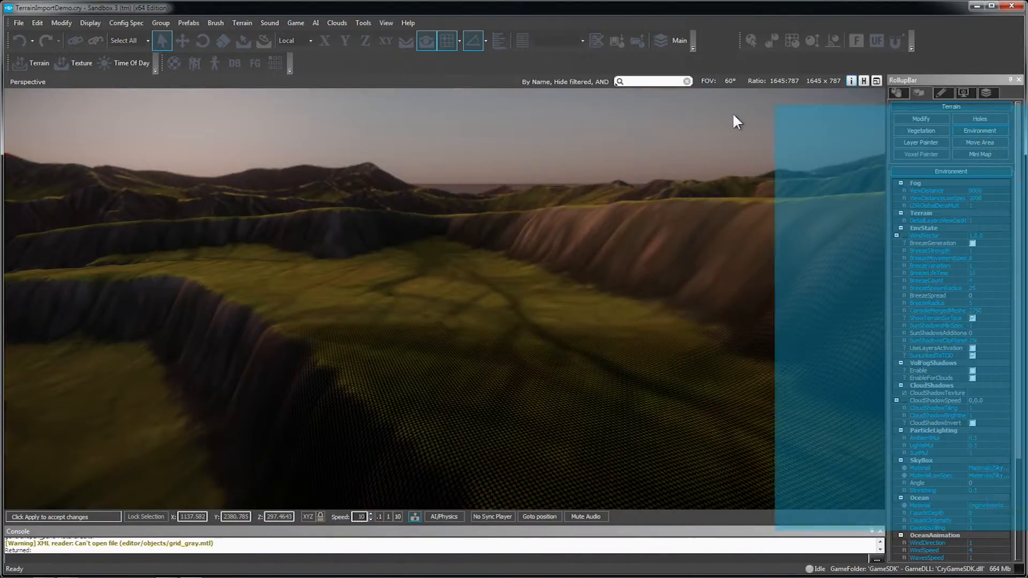
Step: Filter the Material Editor's list by "terr" and expand the terrain materials folder
left_click_drag(734, 120, 416, 123)
left_click(353, 159)
type("terr")
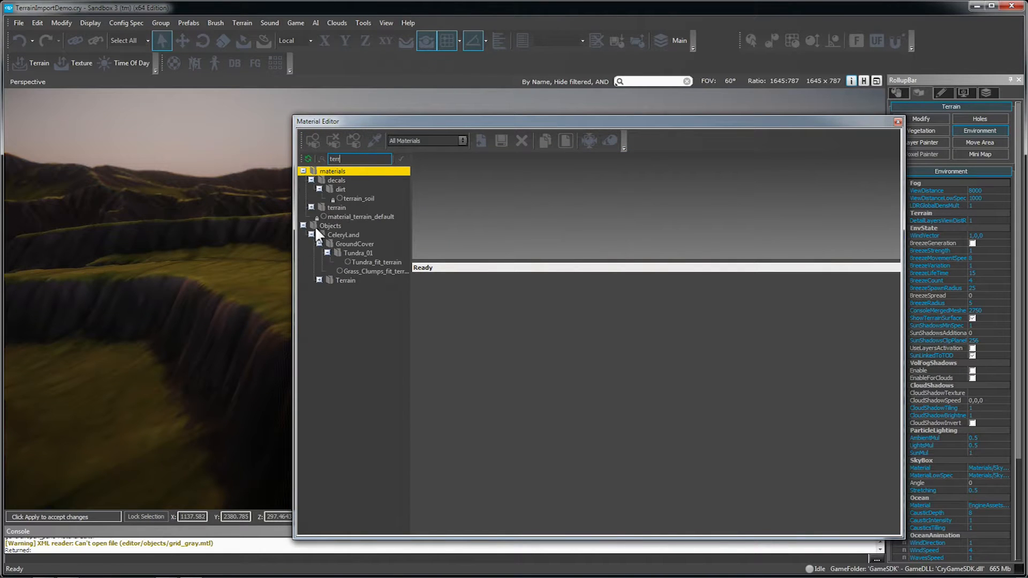
left_click(311, 208)
left_click_drag(296, 118, 466, 116)
left_click(516, 277)
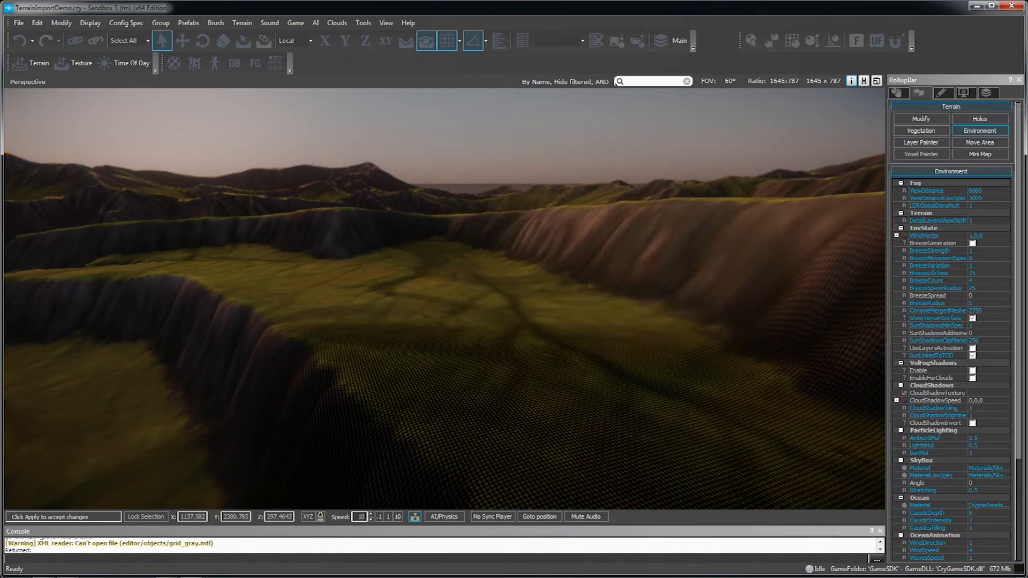
Step: Rename the default terrain texture layer as Grass
left_click(236, 23)
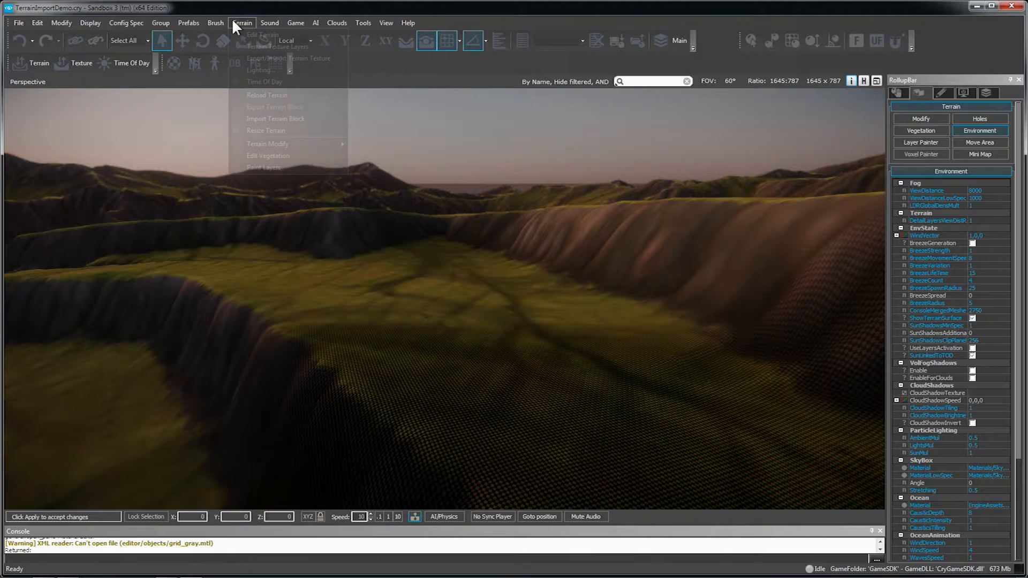
left_click(265, 50)
left_click_drag(166, 113, 140, 107)
left_click(155, 146)
left_click(159, 147)
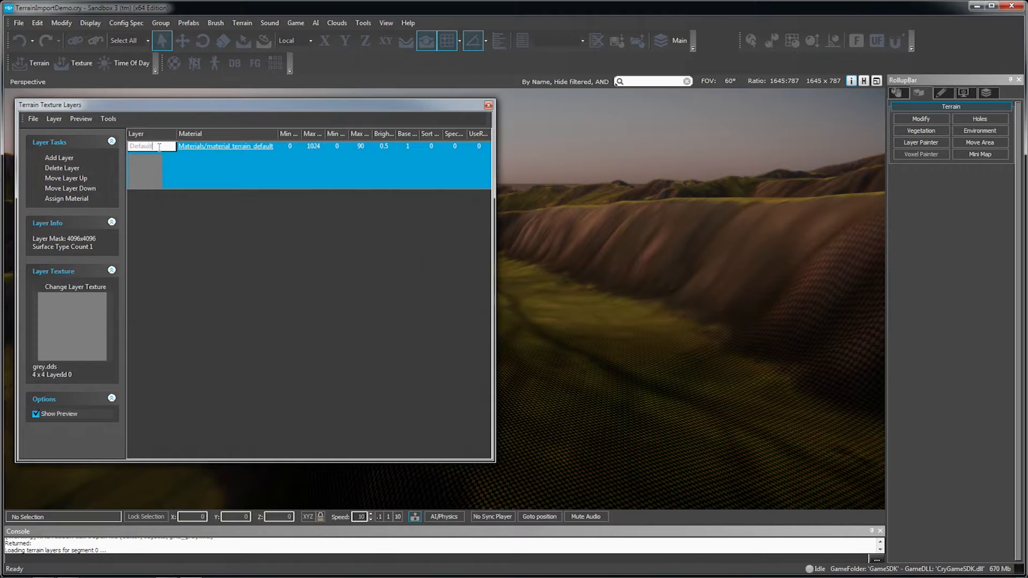
left_click_drag(159, 148, 101, 152)
Step: Assign the grass_1 terrain material to the Grass layer and inspect it on the ground
left_click_drag(332, 106, 560, 434)
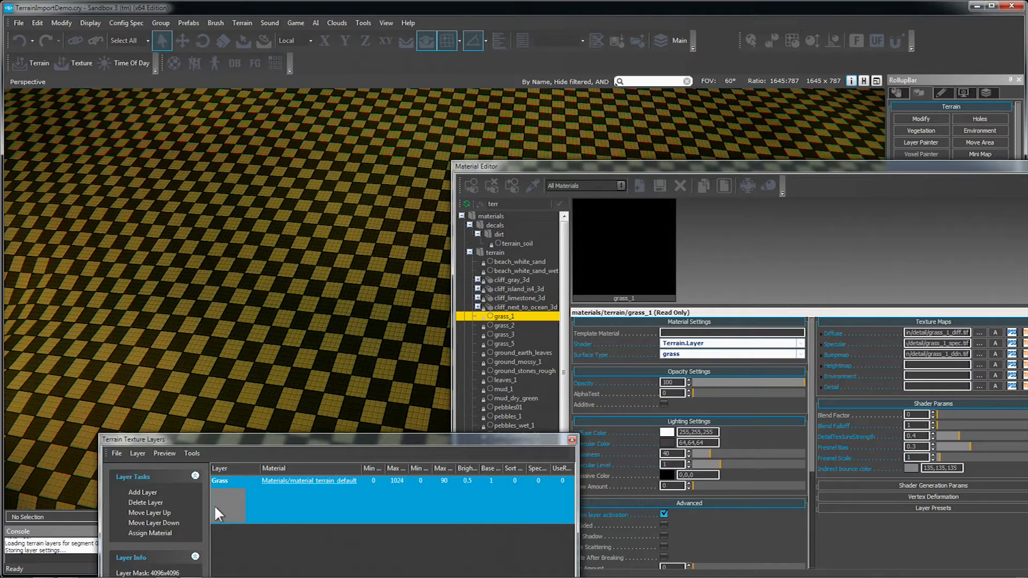
left_click(158, 536)
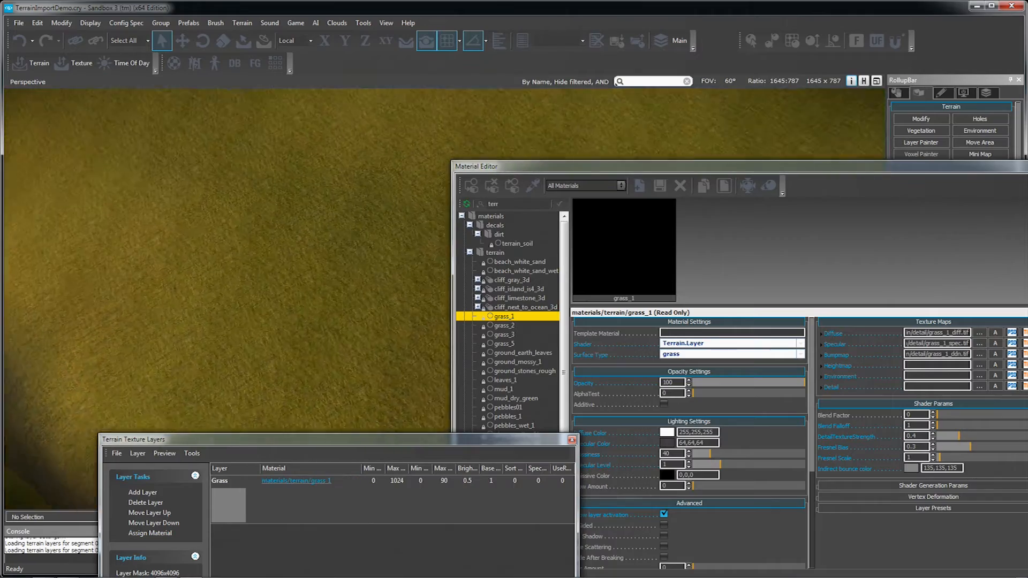
right_click_drag(225, 268, 257, 235)
left_click_drag(279, 439, 236, 294)
right_click_drag(235, 225, 264, 236)
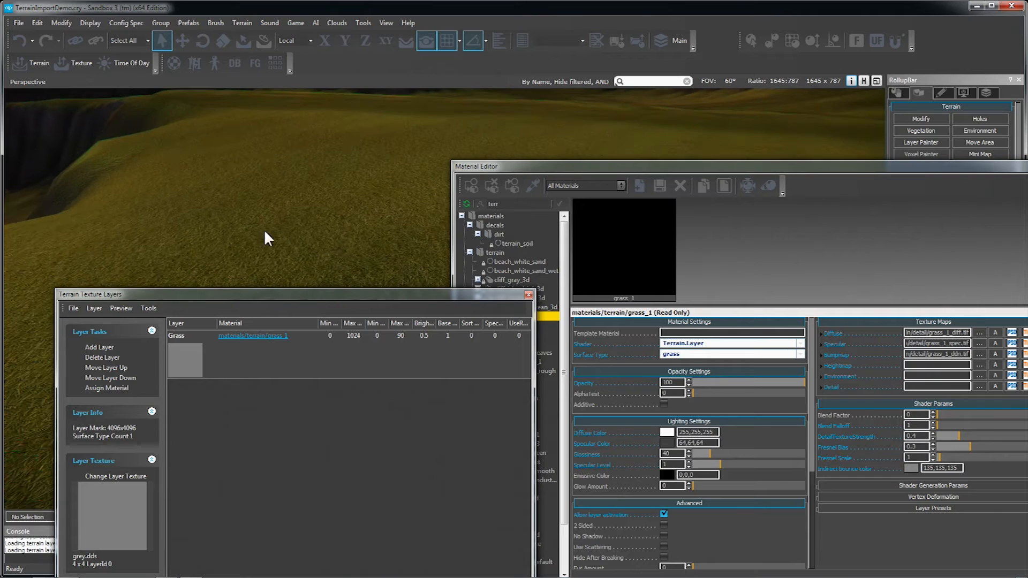
Step: Clear the view of the ground and assign the grass_2 material to the Grass layer
left_click_drag(444, 294, 391, 420)
left_click_drag(614, 166, 801, 340)
left_click_drag(438, 419, 520, 374)
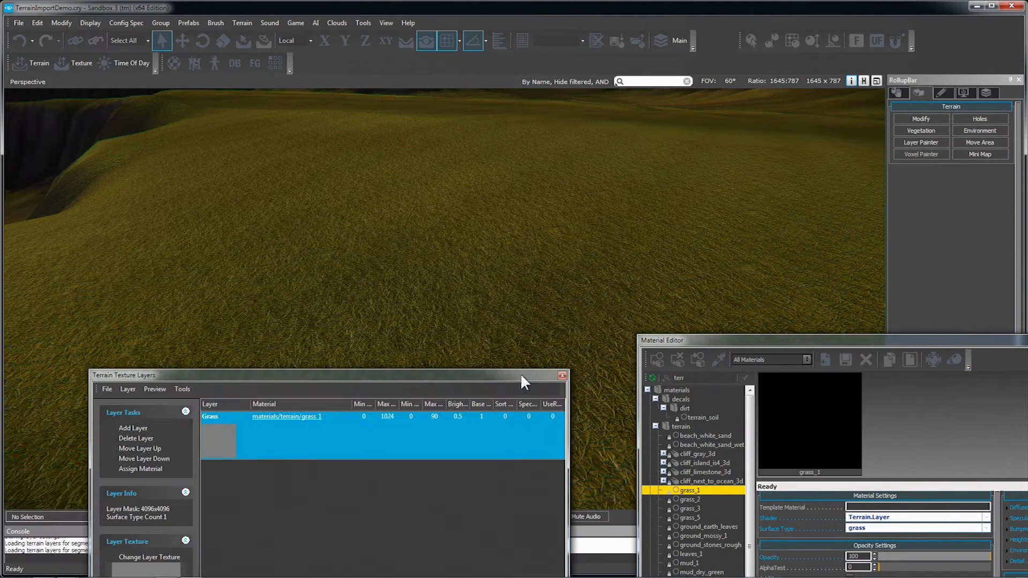
left_click(687, 499)
left_click(352, 439)
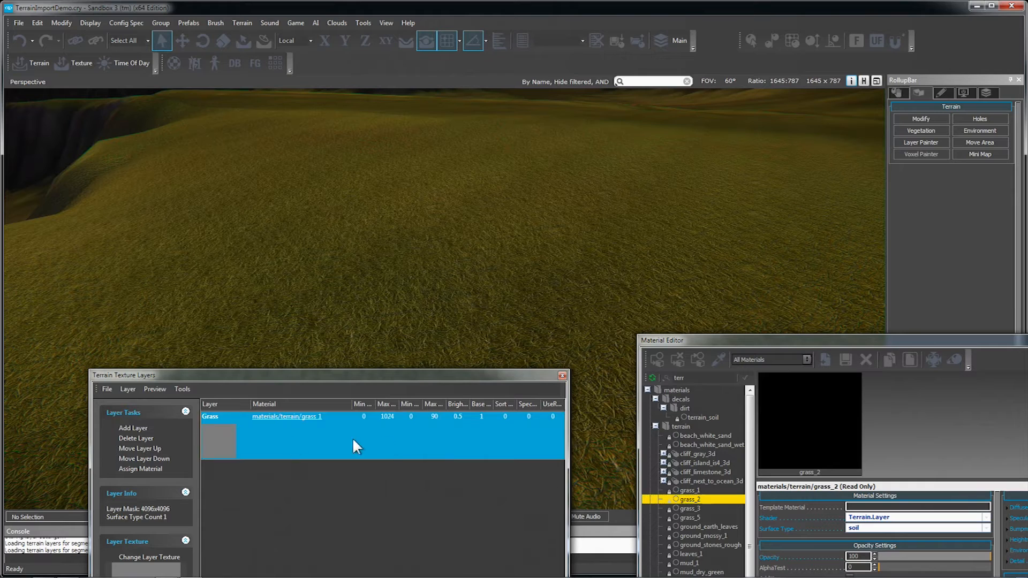
left_click(134, 469)
left_click_drag(472, 381, 493, 363)
Step: Assign the grass_3 material to the Grass layer and inspect it on the terrain
left_click(692, 509)
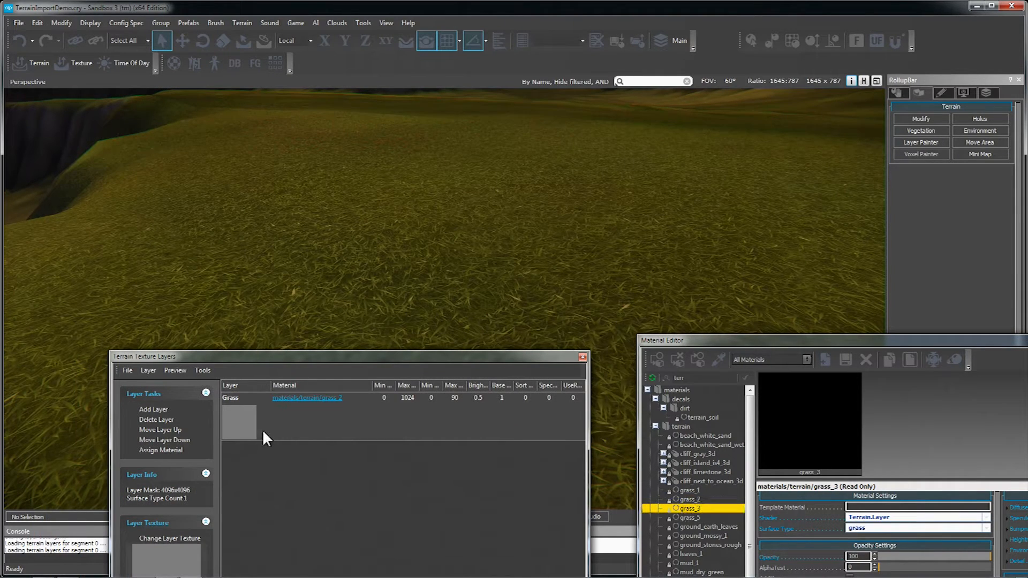
left_click(259, 432)
left_click(159, 450)
right_click_drag(313, 326, 388, 321)
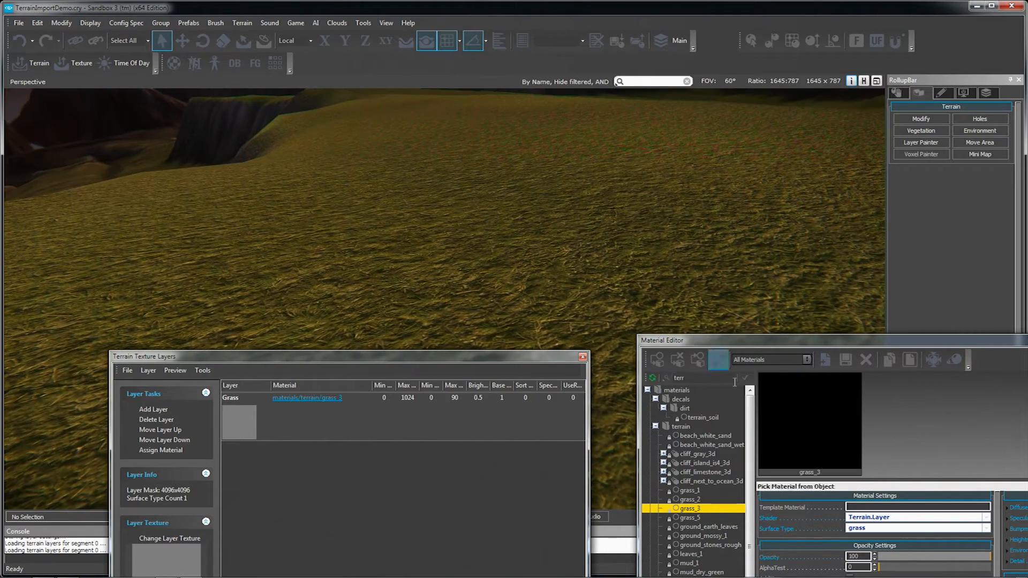
Step: Assign the grass_5 material to the Grass layer and inspect it on the ground
left_click(689, 518)
left_click(278, 417)
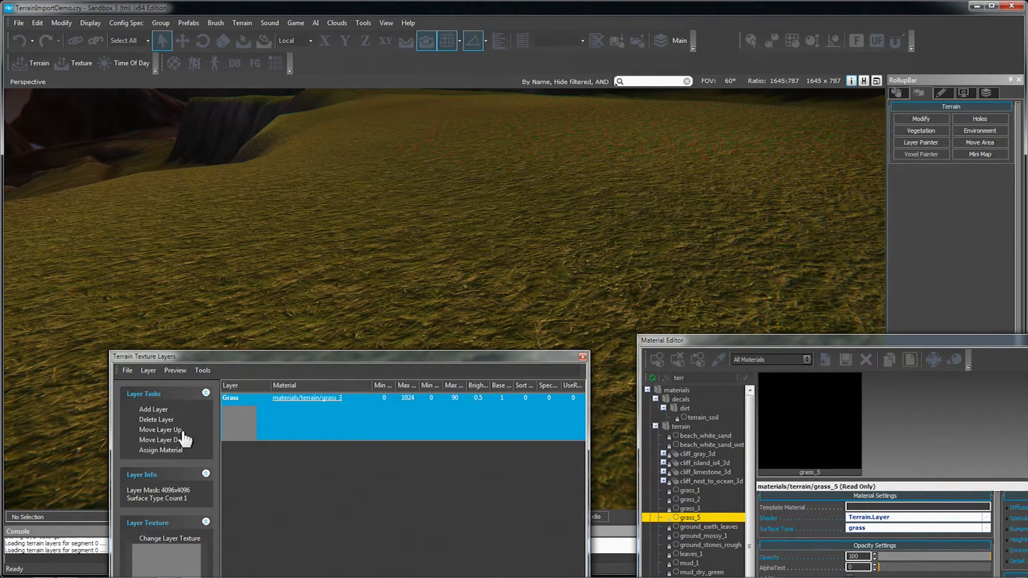
left_click(163, 450)
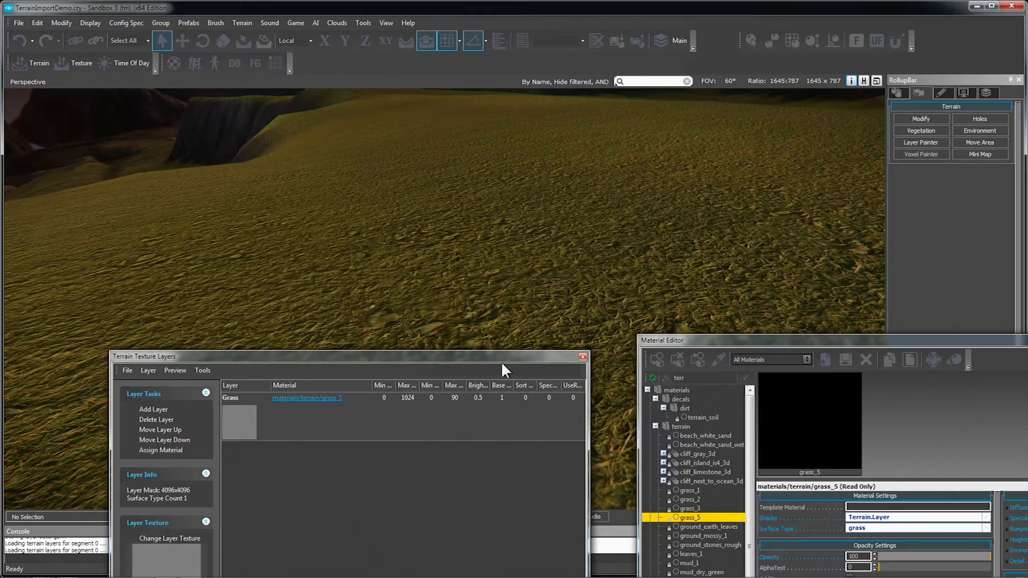
left_click_drag(498, 357, 493, 434)
right_click_drag(493, 375, 493, 429)
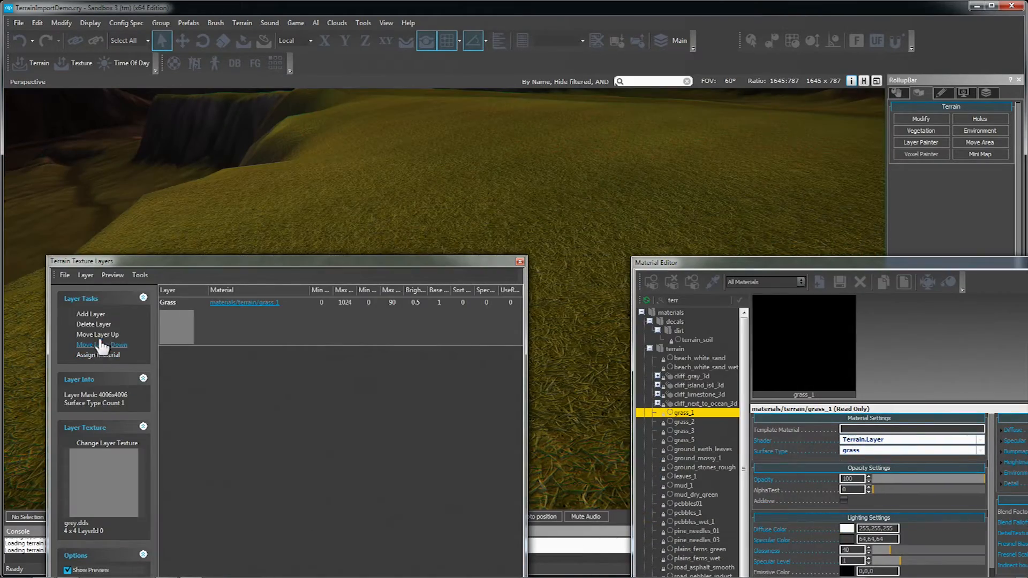
Step: Add a terrain texture layer named Grass_Rough and assign the ground_stones_rough material to it
left_click(90, 314)
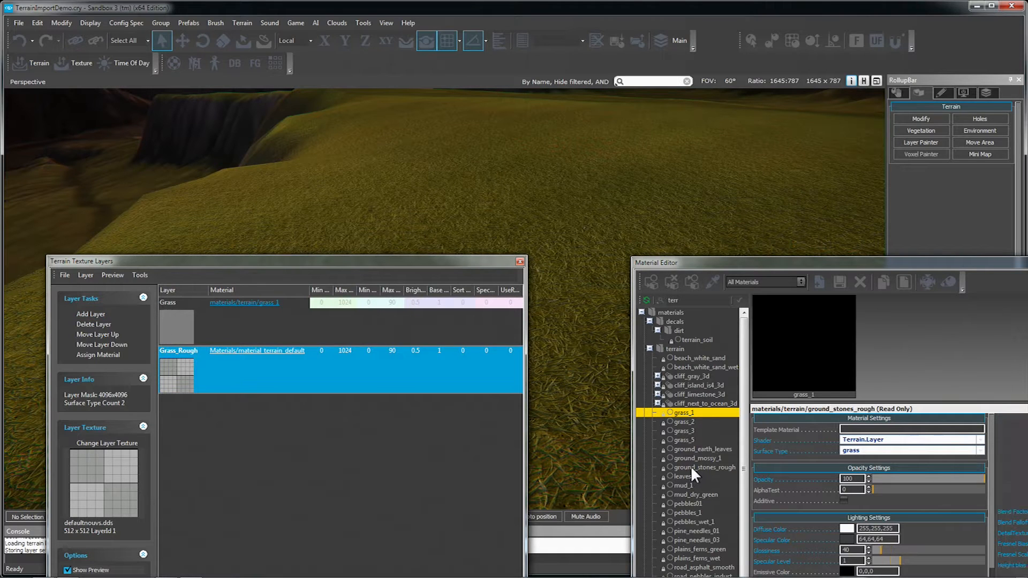
left_click(691, 467)
left_click(194, 394)
left_click(98, 355)
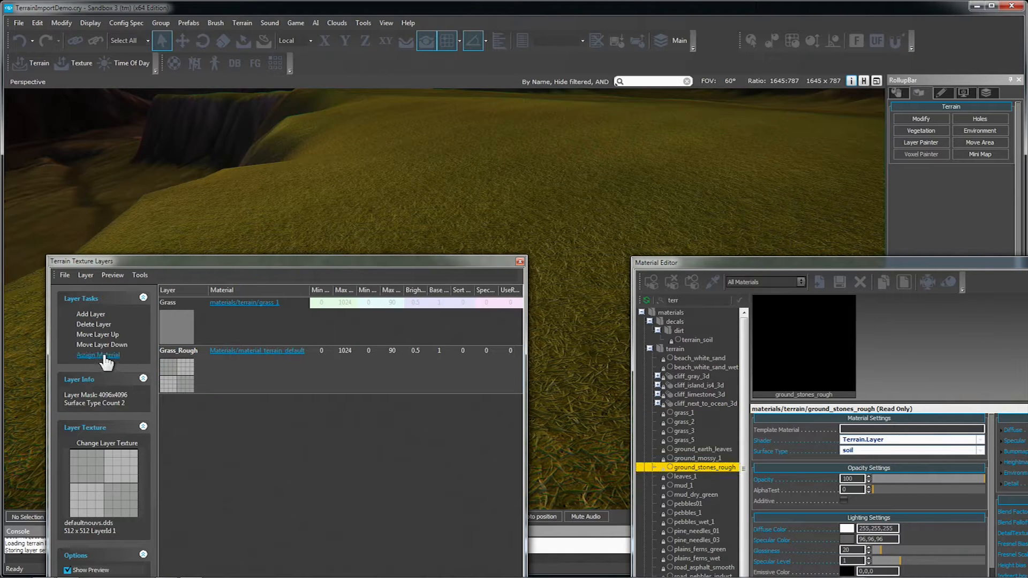
Step: Add another terrain texture layer and name it Rock_Slate
left_click(91, 314)
double_click(177, 401)
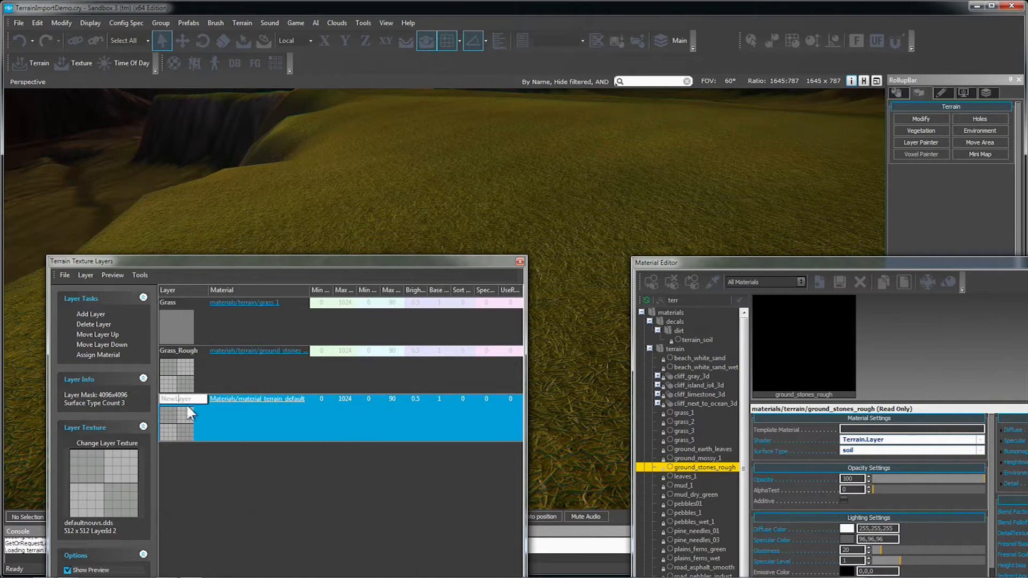
type("Rock_Slate")
key("Return")
left_click_drag(686, 262, 679, 205)
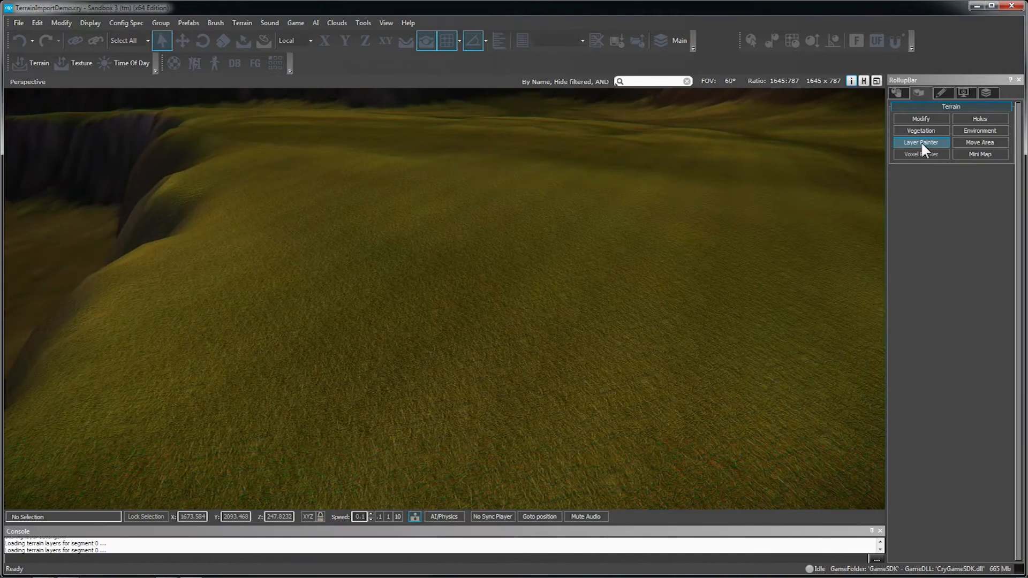
Step: Set up the Layer Painter to paint Grass_Rough with hardness 0 and a brush radius of about 2.95
left_click(921, 142)
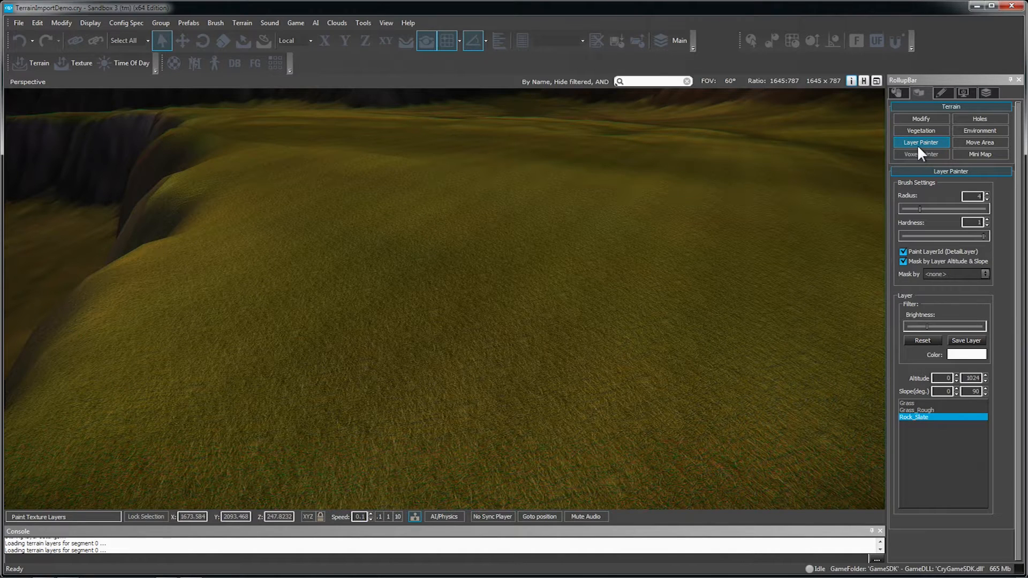
left_click(909, 410)
left_click(921, 210)
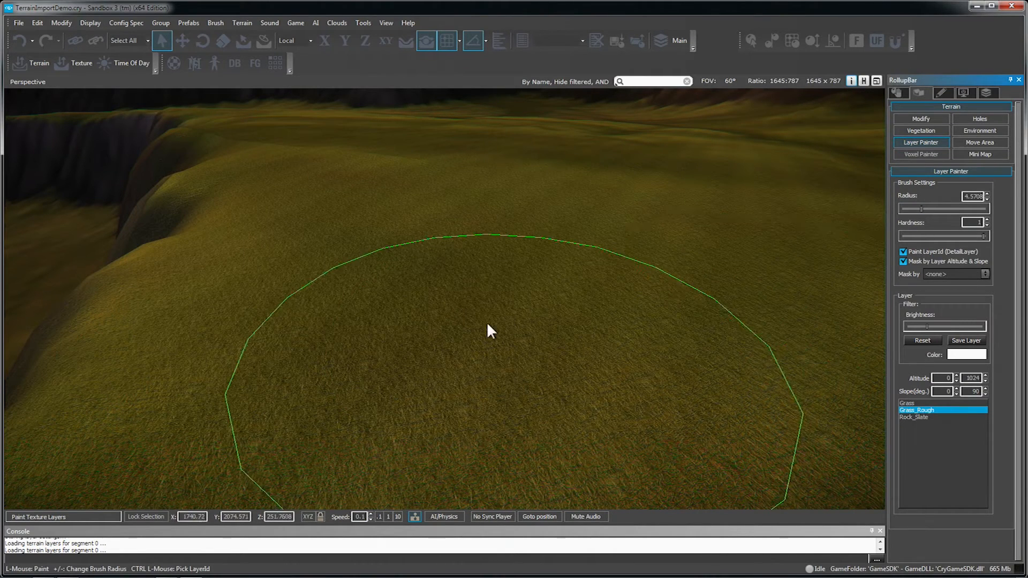
left_click_drag(983, 236, 865, 236)
left_click_drag(920, 209, 916, 209)
Step: Undo a test stroke, reduce the brush radius to about 1.23, and paint Grass_Rough patches on the grassy slope
mouse_move(407, 364)
left_mouse_down()
mouse_move(443, 298)
mouse_move(482, 284)
left_mouse_up()
key("ctrl+z")
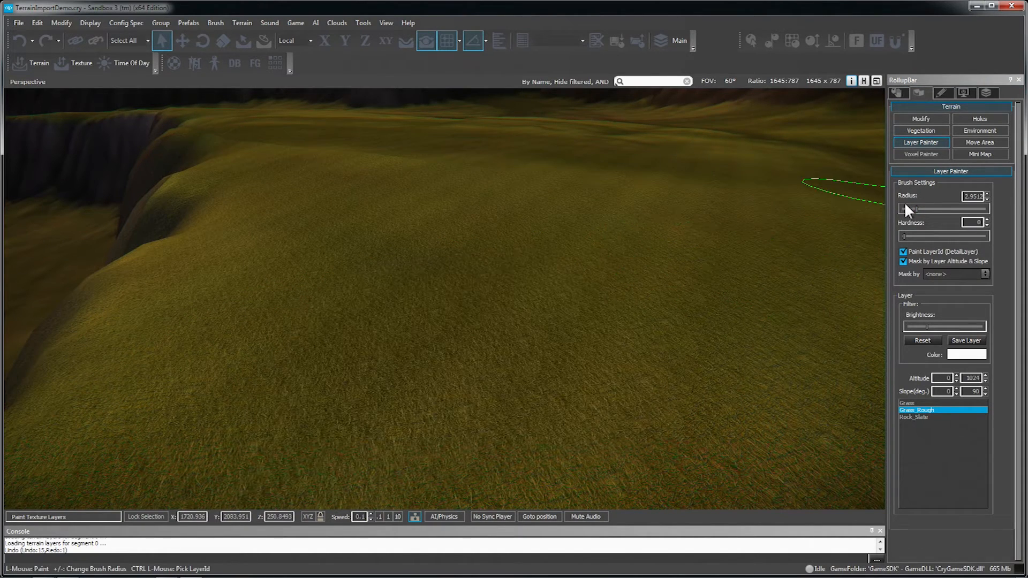
left_click_drag(915, 209, 907, 210)
mouse_move(406, 329)
left_mouse_down()
mouse_move(334, 357)
mouse_move(216, 284)
left_mouse_up()
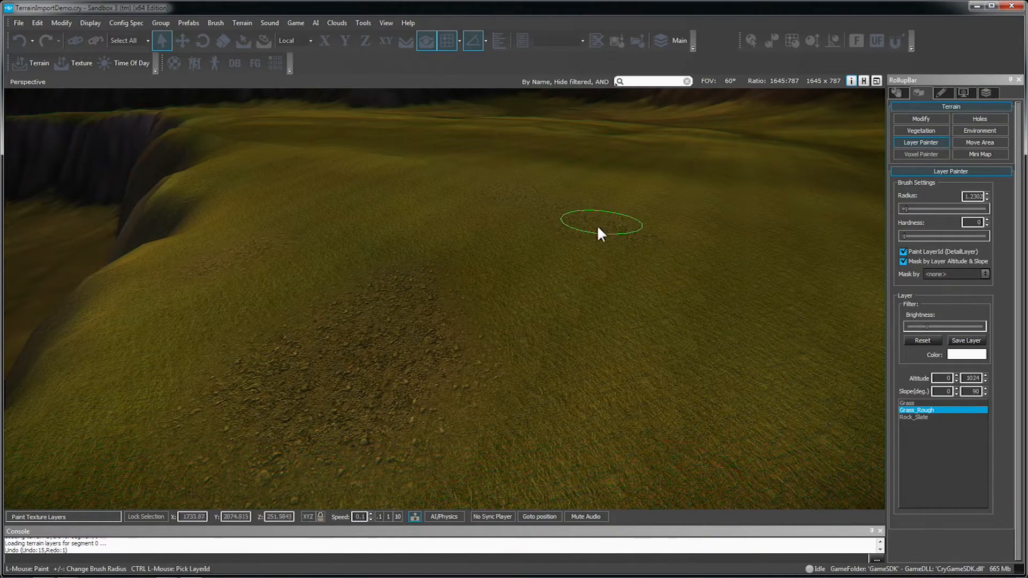
Step: Paint the Rock_Slate layer onto the steep cliff faces below the grass plateau
mouse_move(600, 228)
right_mouse_down()
mouse_move(656, 294)
mouse_move(560, 294)
mouse_move(631, 354)
right_mouse_up()
mouse_move(631, 354)
left_mouse_down()
mouse_move(482, 471)
mouse_move(600, 386)
left_mouse_up()
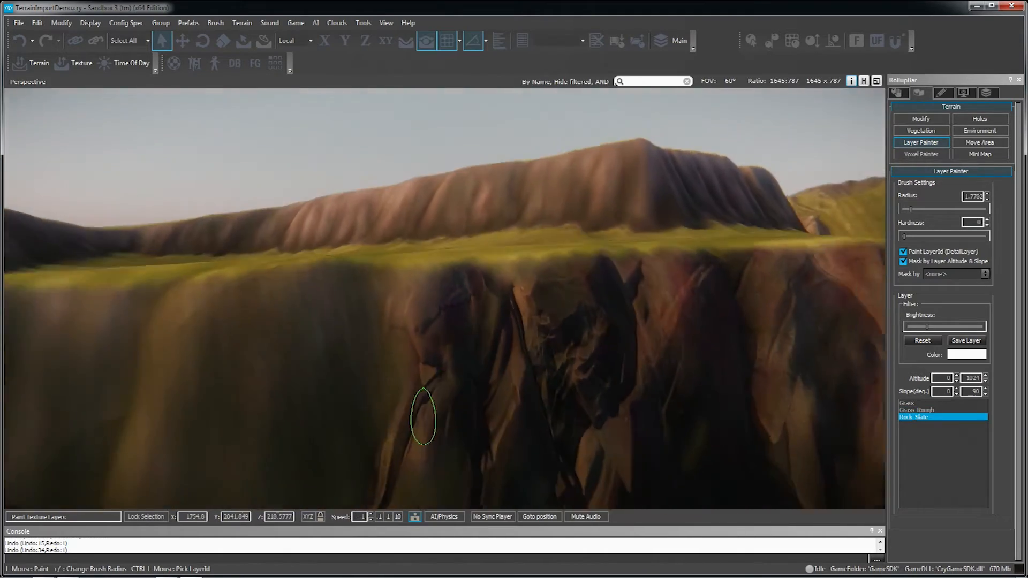
right_click_drag(422, 417, 422, 419)
left_click_drag(448, 268, 375, 300)
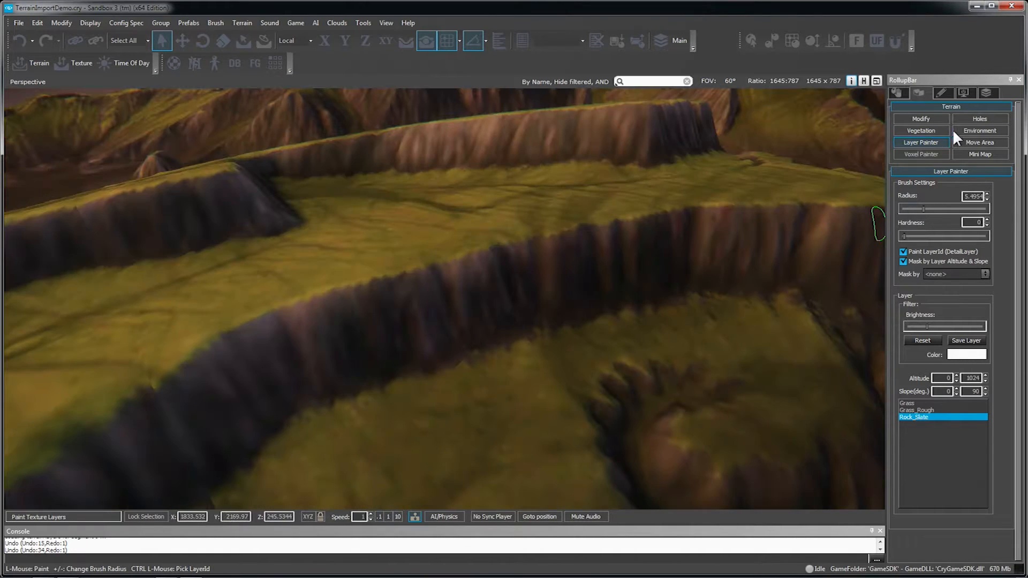
Step: Set the terrain's detail layers view distance ratio to 5 in the environment settings and inspect the distant cliffs
left_click(963, 130)
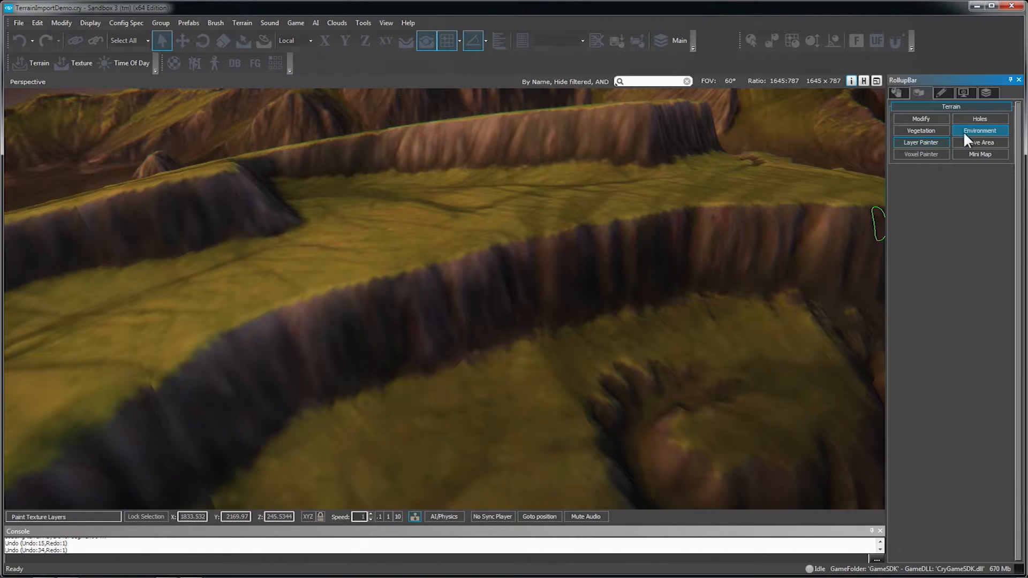
left_click(970, 221)
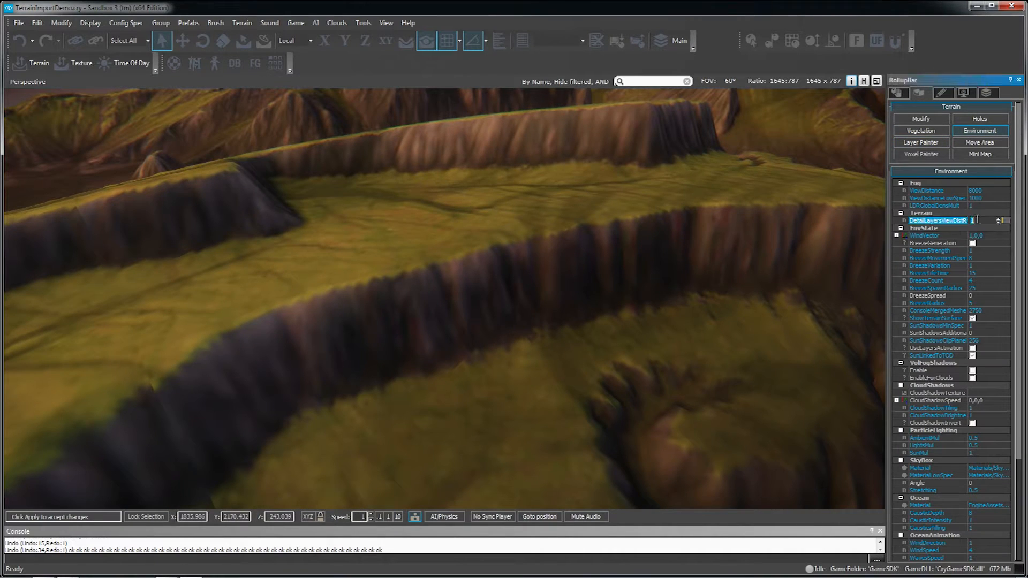
right_click_drag(585, 321, 482, 273)
key("s")
key("d")
right_click_drag(482, 273, 235, 276)
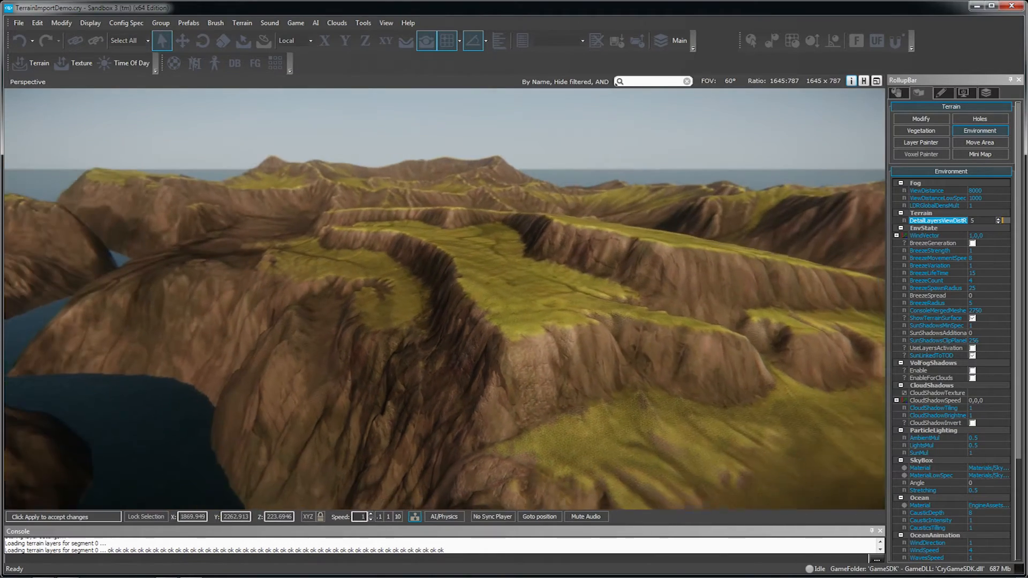
key("s")
right_click_drag(527, 307, 487, 298)
key("w")
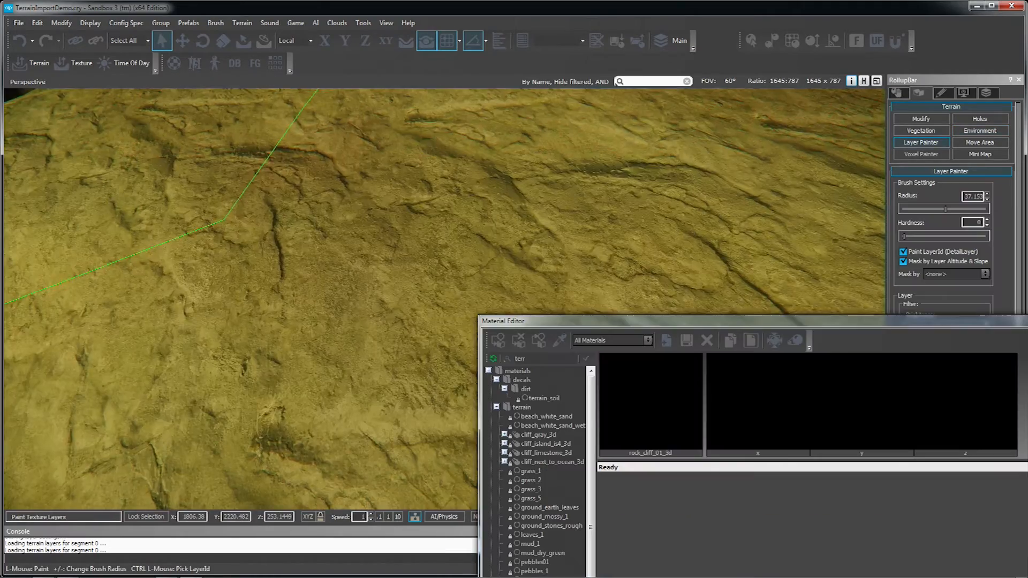
Step: Paint Rock_Slate over parts of the near cliff face with a brush radius of about 1.55
right_click_drag(535, 290, 532, 164)
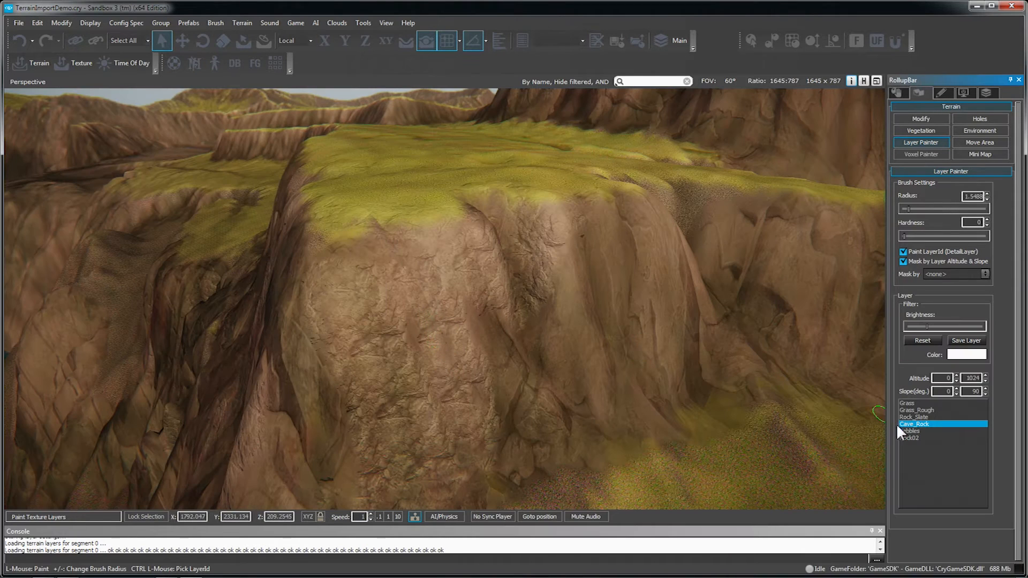
left_click(907, 417)
mouse_move(477, 317)
left_mouse_down()
mouse_move(435, 413)
mouse_move(446, 478)
mouse_move(365, 367)
mouse_move(399, 347)
left_mouse_up()
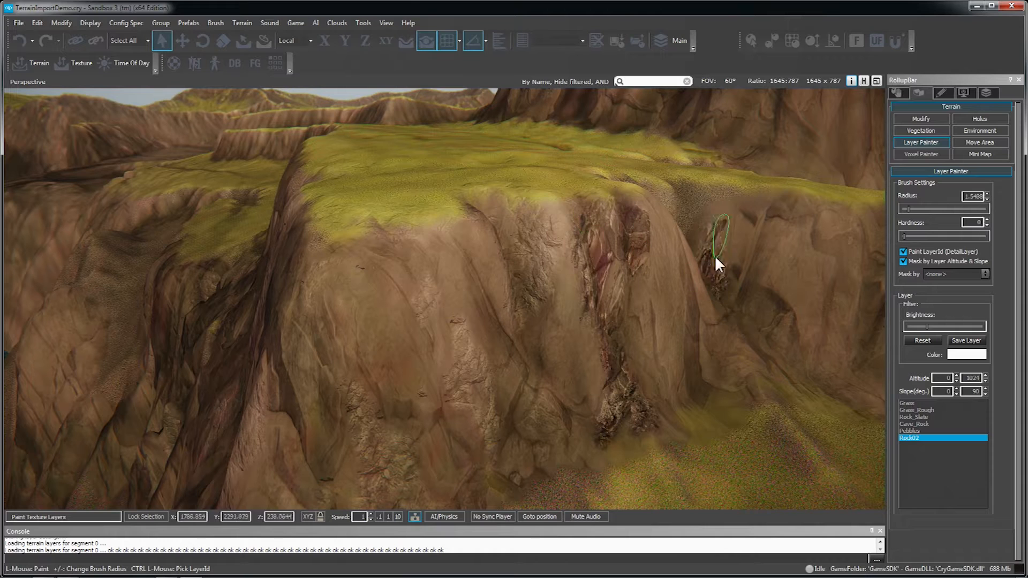
Step: Paint Rock02 streaks down the crevices of the near cliff face
left_click_drag(693, 197, 655, 198)
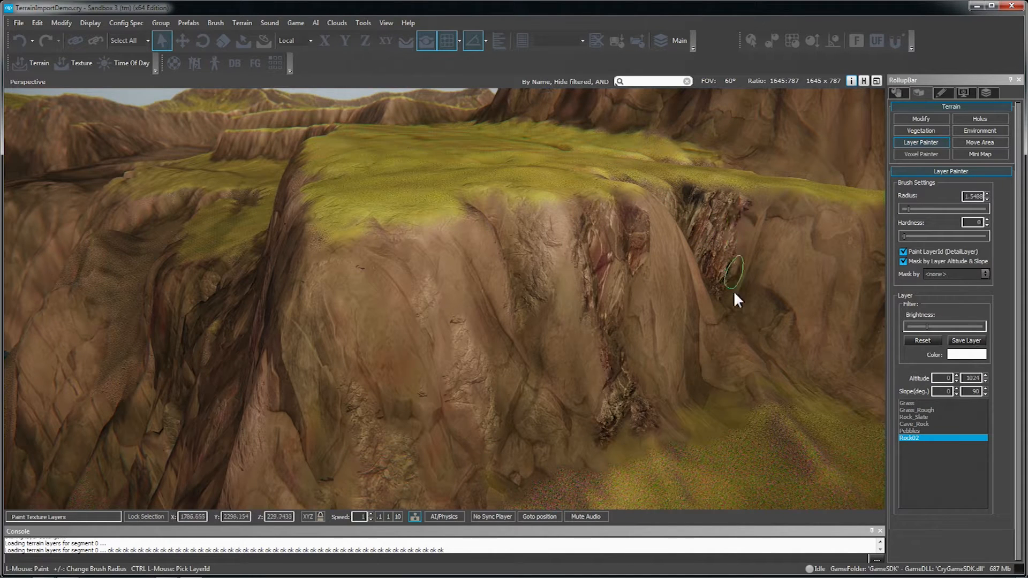
mouse_move(374, 451)
left_mouse_down()
mouse_move(391, 419)
mouse_move(335, 376)
left_mouse_up()
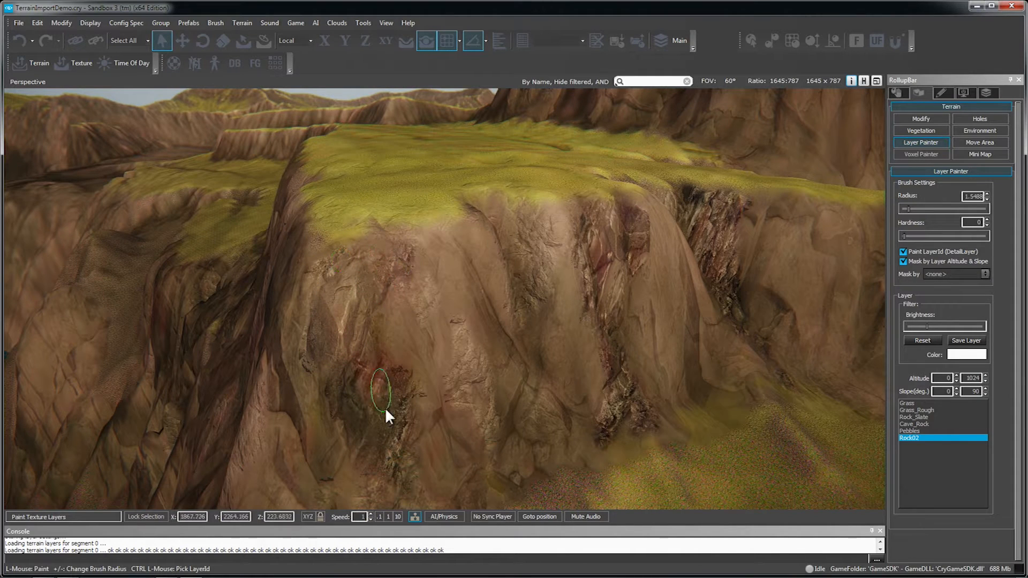
left_click_drag(379, 390, 397, 510)
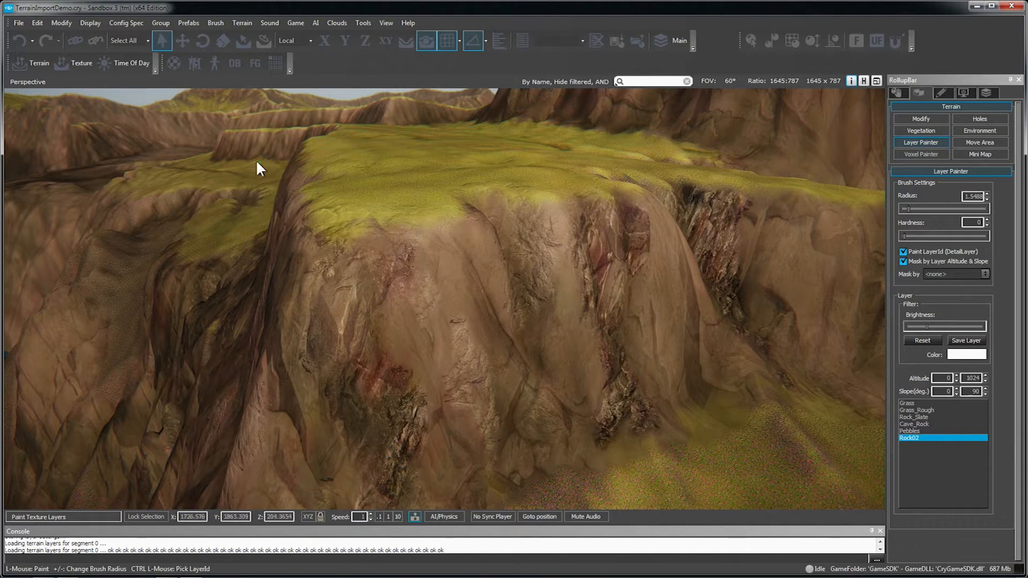
Step: Return to the Layer Painter and paint Rock_Slate patches on the near cliff face
right_click_drag(720, 271, 787, 225)
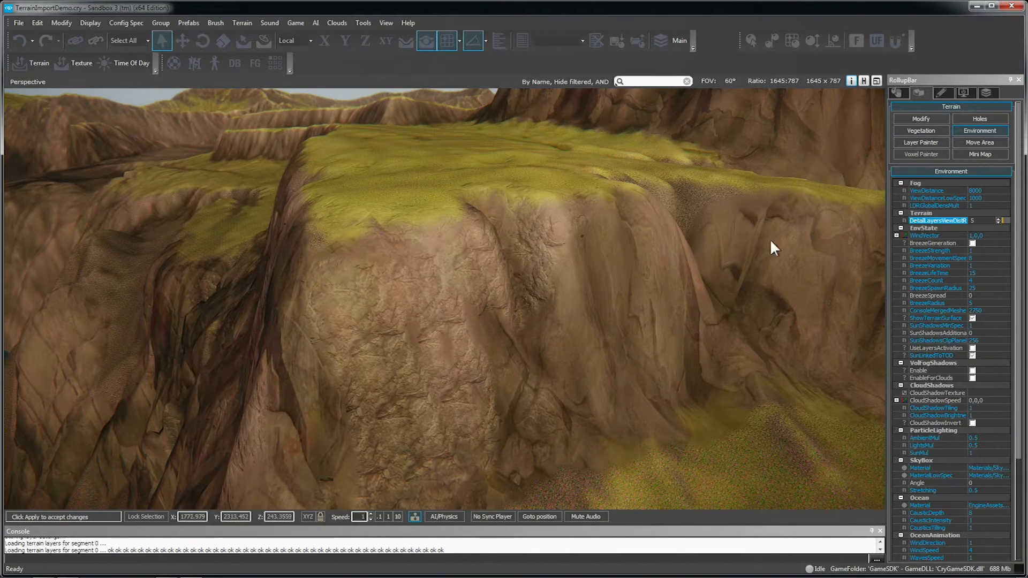
left_click(921, 142)
left_click(909, 417)
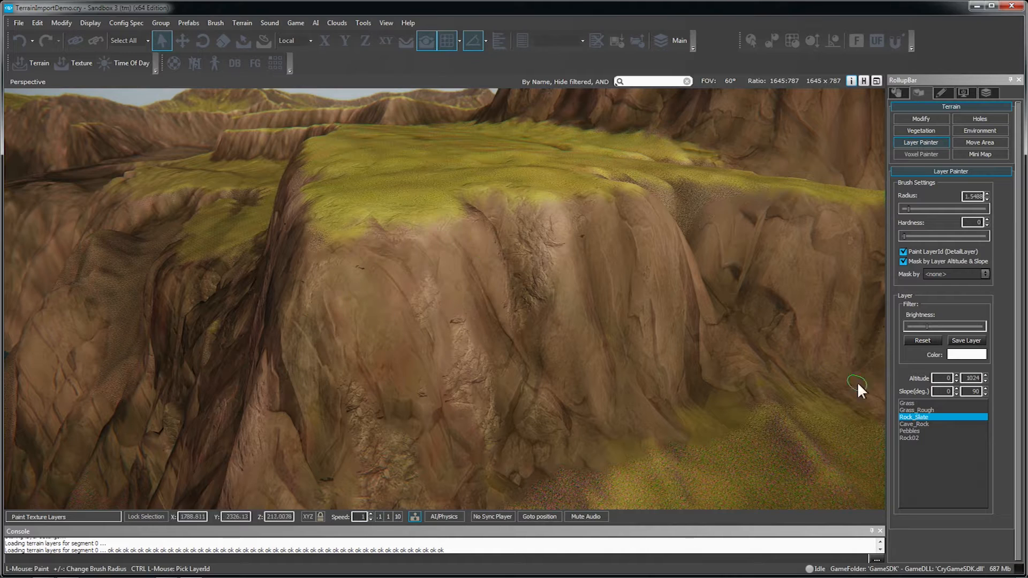
Step: Paint Rock02 streaks down the near cliff, the adjoining cliff wall and the sides of the plateau behind
left_click(909, 438)
mouse_move(616, 428)
left_mouse_down()
mouse_move(616, 266)
mouse_move(677, 197)
mouse_move(783, 376)
left_mouse_up()
mouse_move(474, 451)
left_mouse_down()
mouse_move(326, 345)
mouse_move(378, 413)
mouse_move(337, 281)
left_mouse_up()
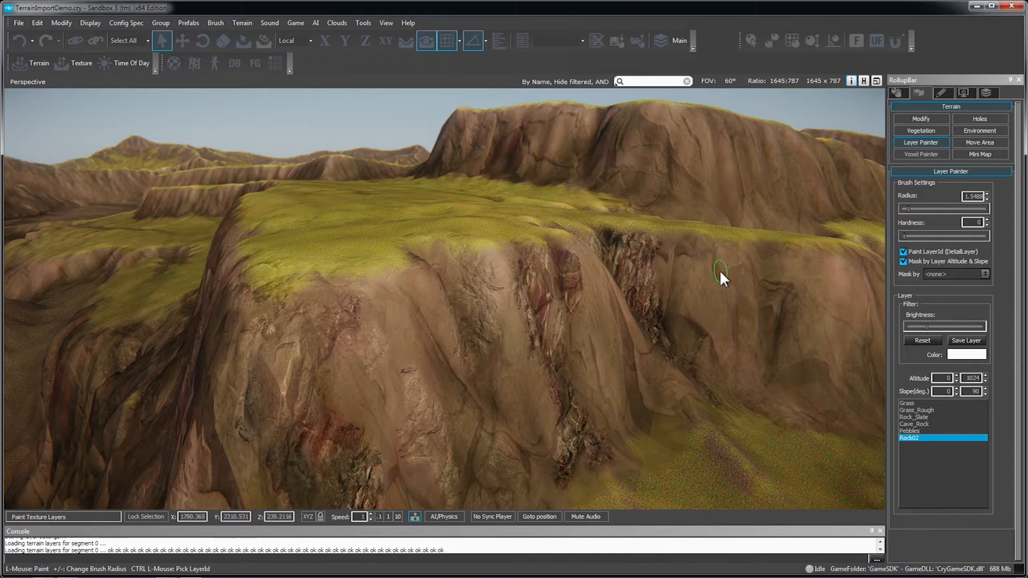
mouse_move(720, 270)
left_mouse_down()
mouse_move(783, 400)
mouse_move(744, 277)
left_mouse_up()
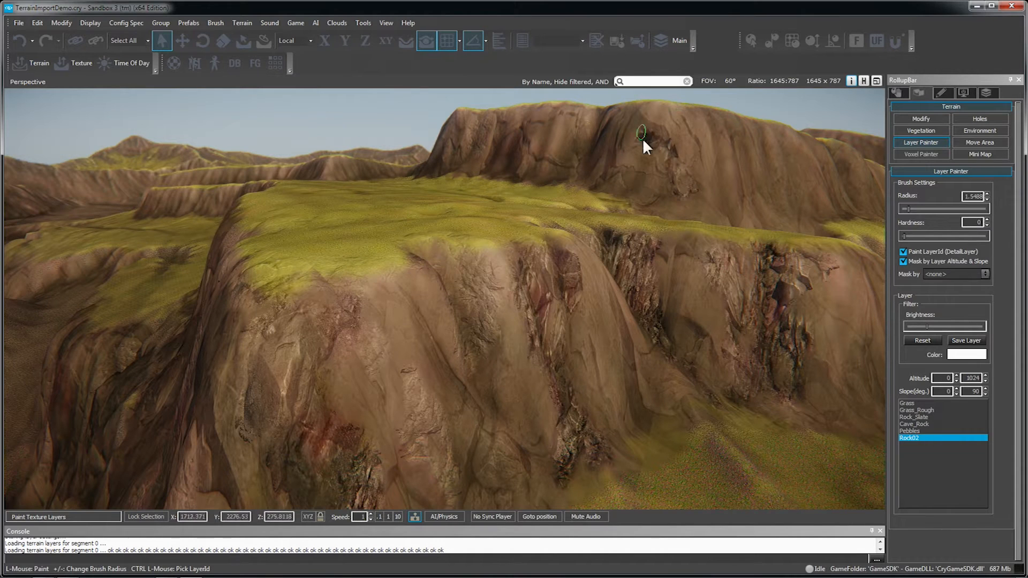
mouse_move(643, 139)
left_mouse_down()
mouse_move(579, 121)
mouse_move(487, 124)
mouse_move(805, 162)
left_mouse_up()
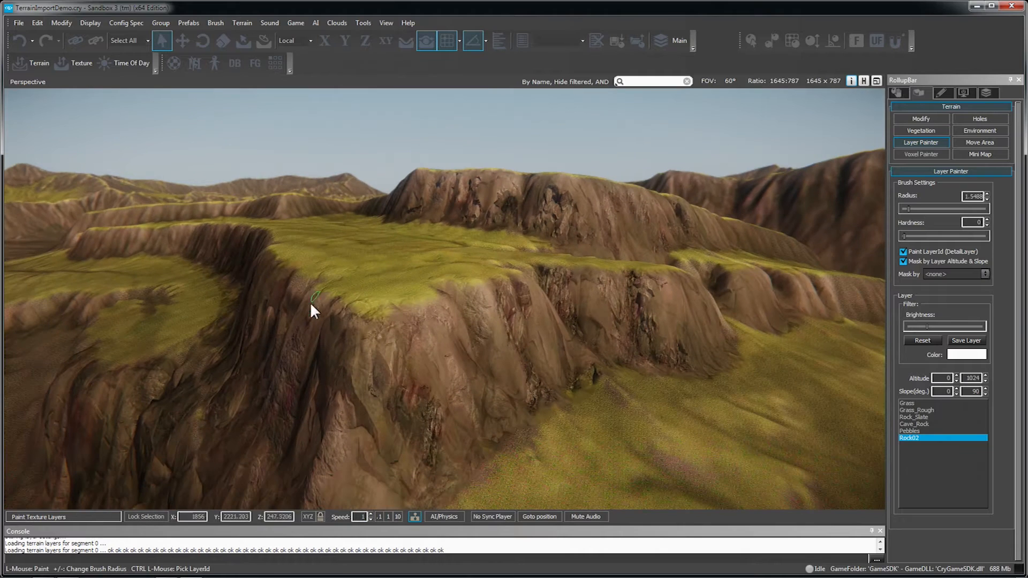
Step: Import the bitmap terrain texture again over the painted terrain and close the Terrain Texture dialog
left_click(242, 23)
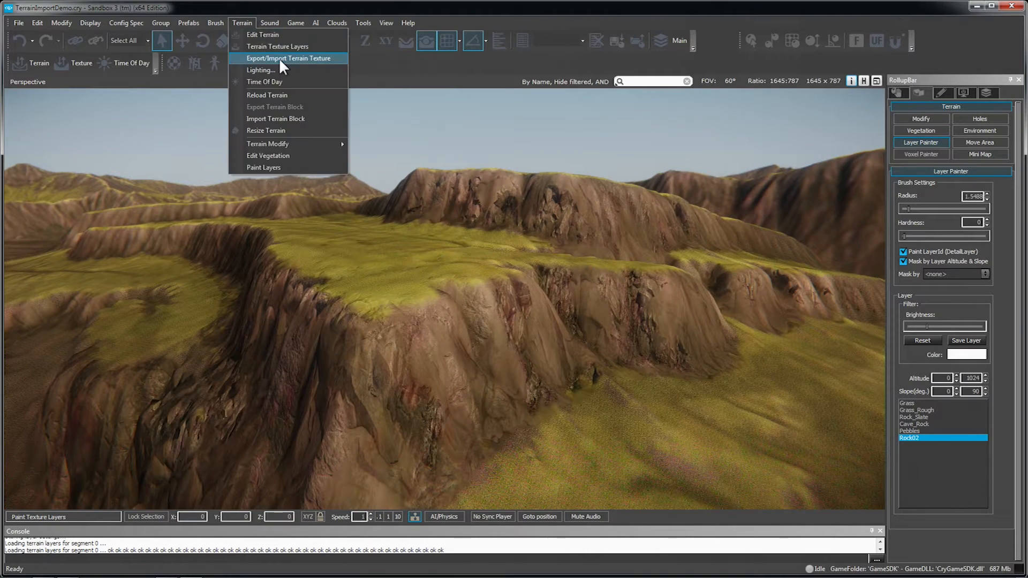
left_click(289, 62)
left_click(568, 236)
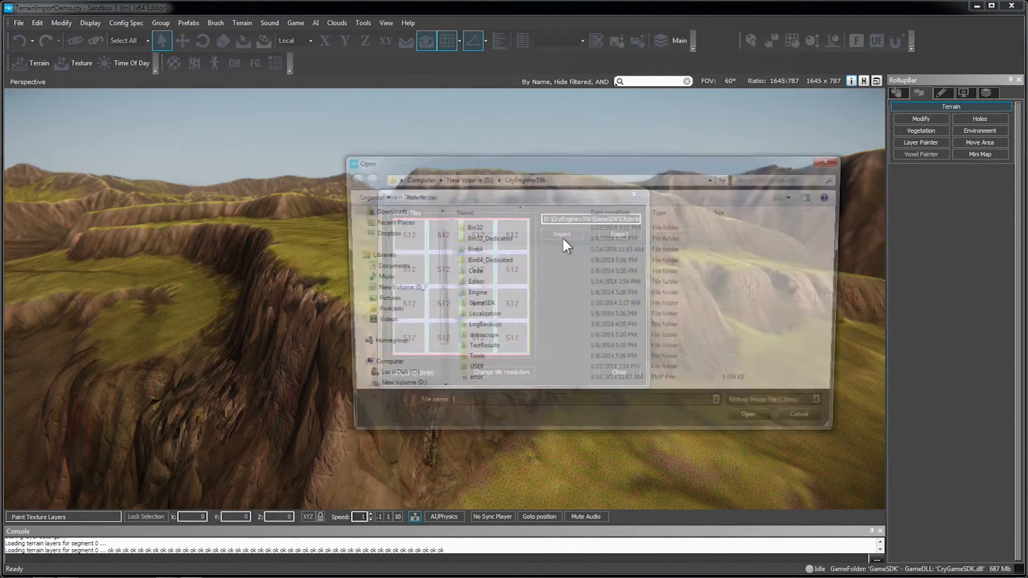
left_click(763, 427)
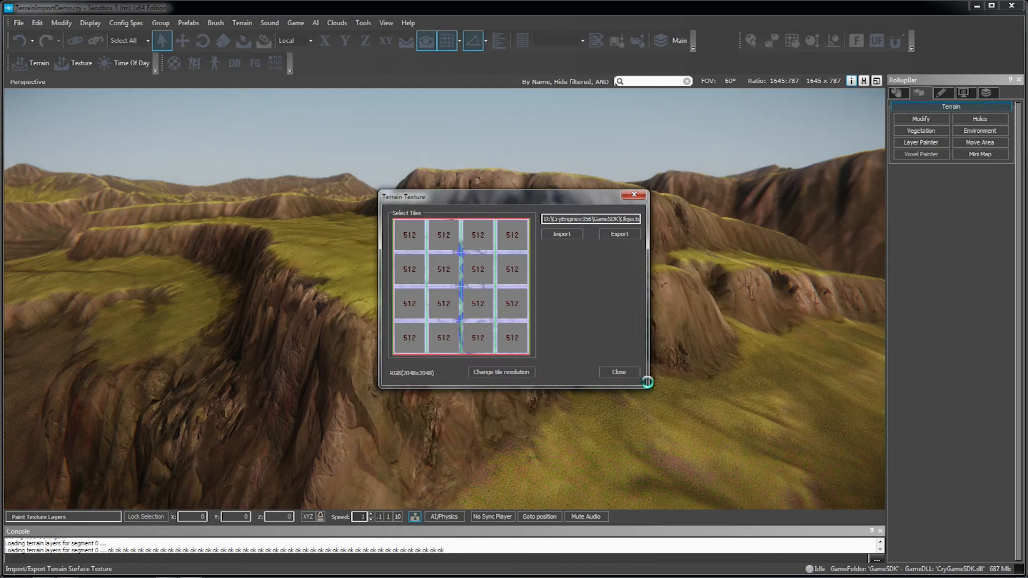
left_click(621, 373)
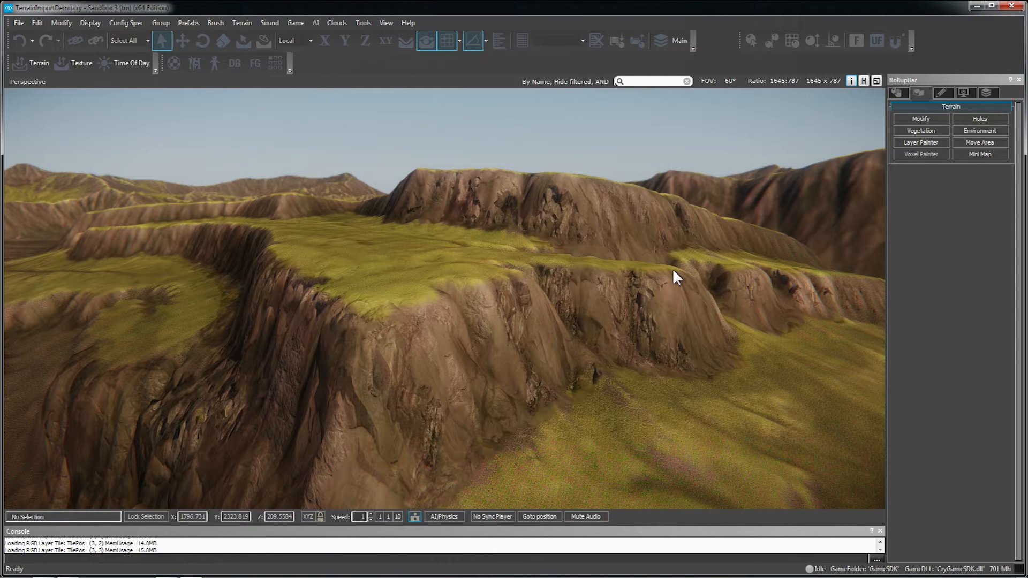
Step: Examine the painted cliffs and grass across the terrain from near and far
key("s")
right_click_drag(763, 374, 642, 472)
key("w")
key("w")
key("w")
key("s")
key("s")
key("w")
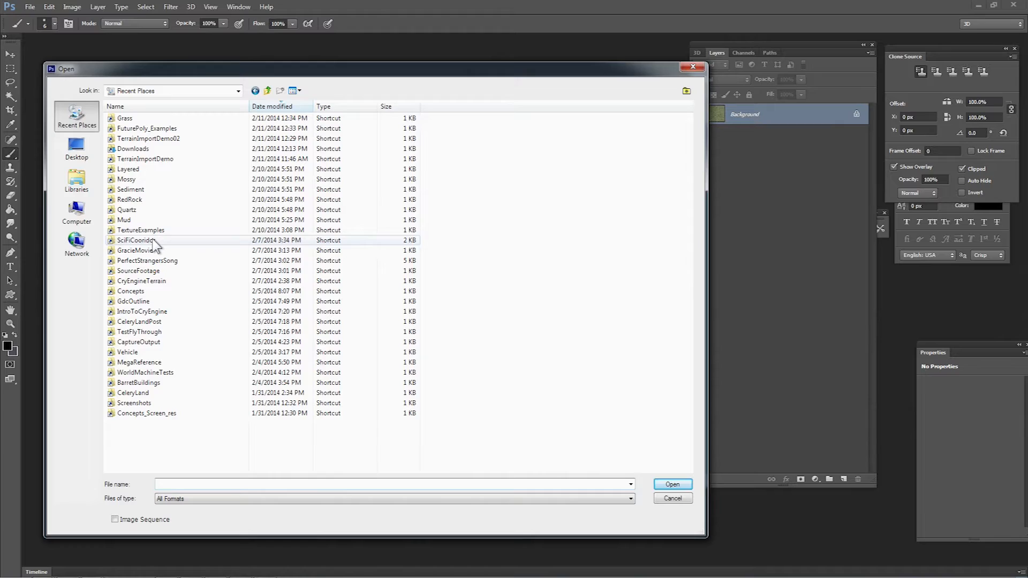
Step: Switch to Photoshop, open the Grass1024 texture from the TextureExamples folder, and prepare to zoom in on it
double_click(150, 232)
left_click(134, 135)
left_click(190, 137)
left_click(145, 136)
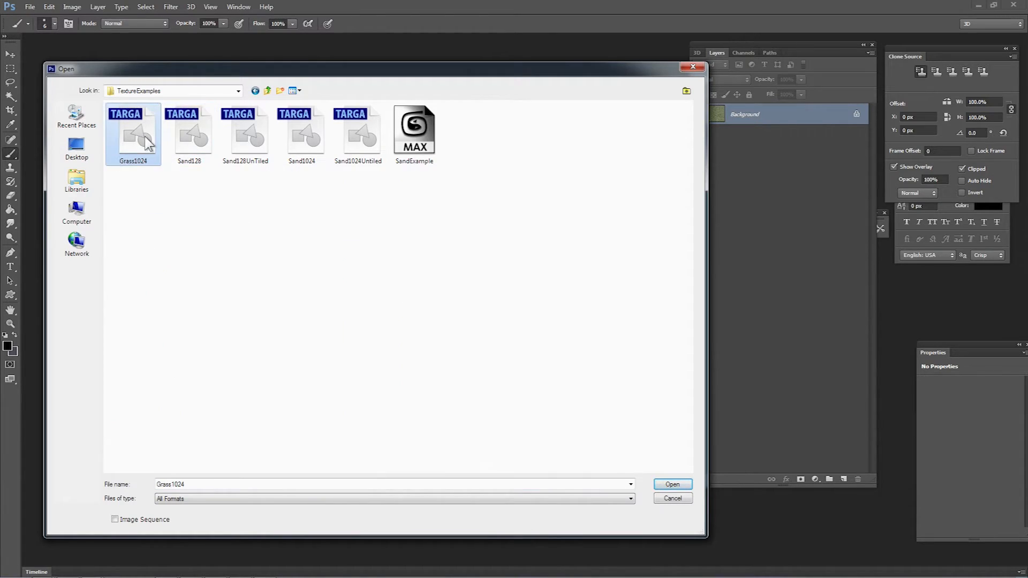
left_click(670, 484)
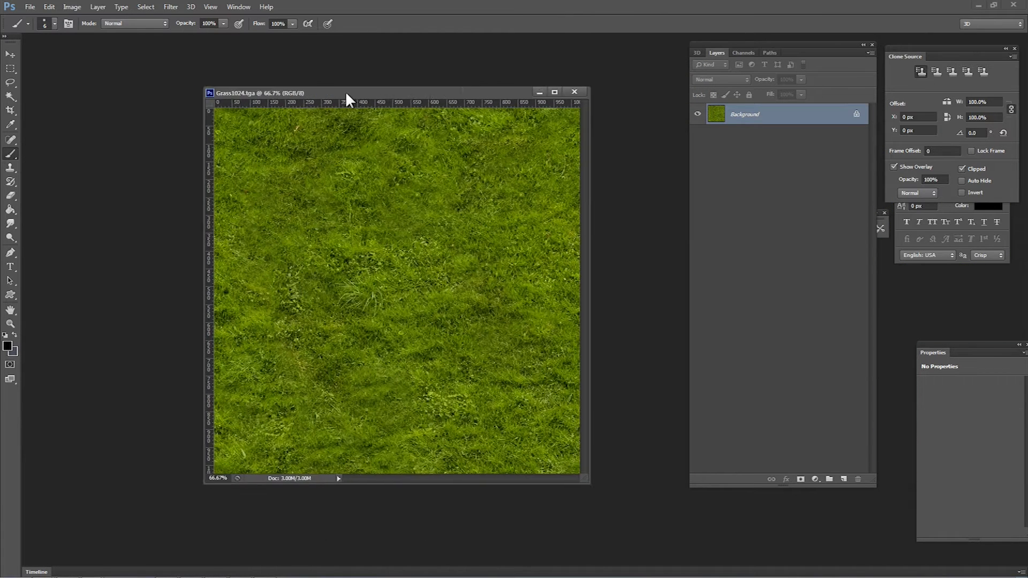
left_click_drag(346, 91, 309, 91)
key("z")
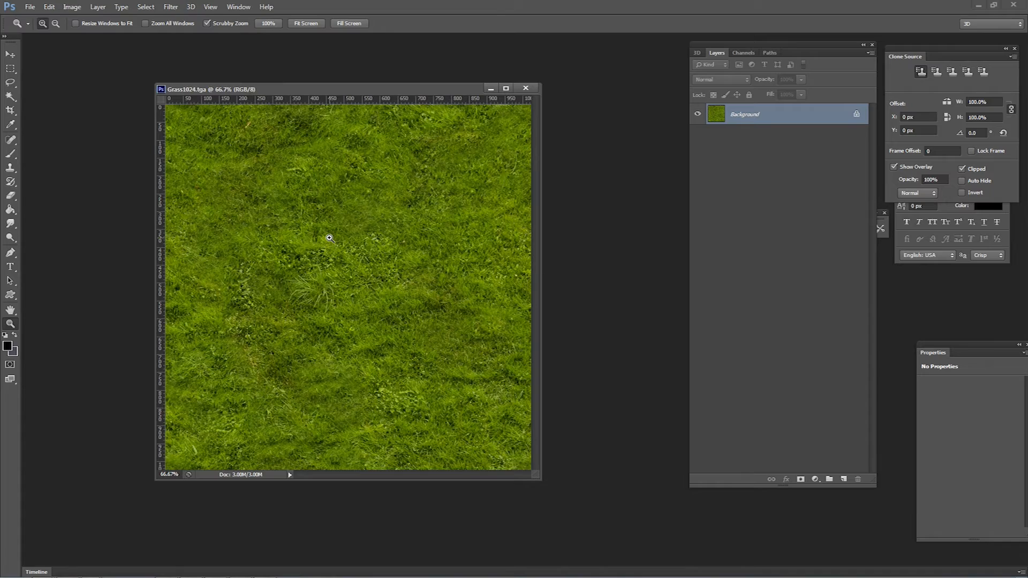
Step: Inspect the grass texture up close and start saving a copy of it in the CryTIFPlugin format
left_click(330, 238)
left_click(329, 238)
left_click(329, 238, "alt")
left_click_drag(314, 86, 227, 70)
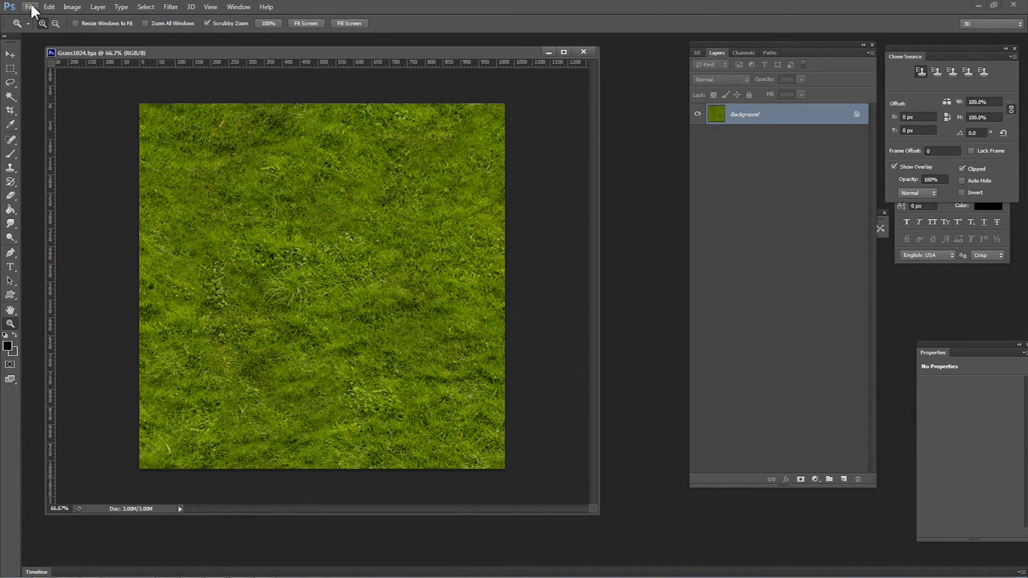
left_click(30, 7)
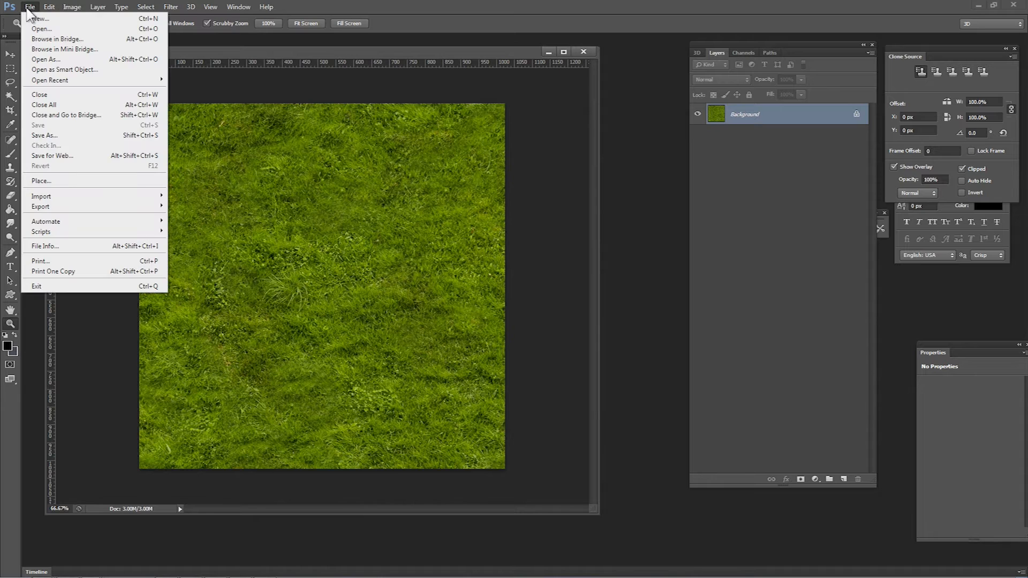
left_click(44, 135)
left_click(257, 407)
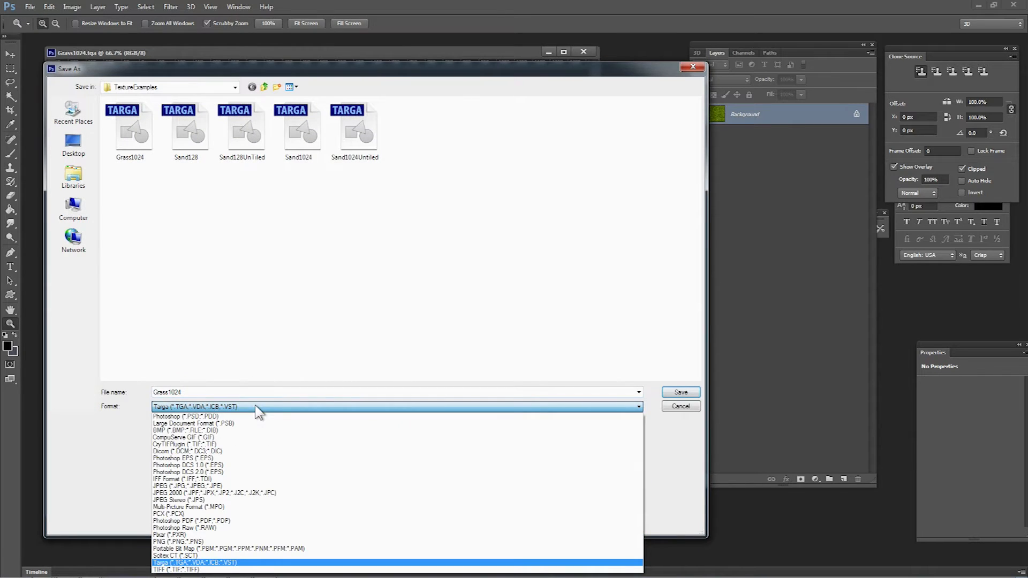
left_click(167, 444)
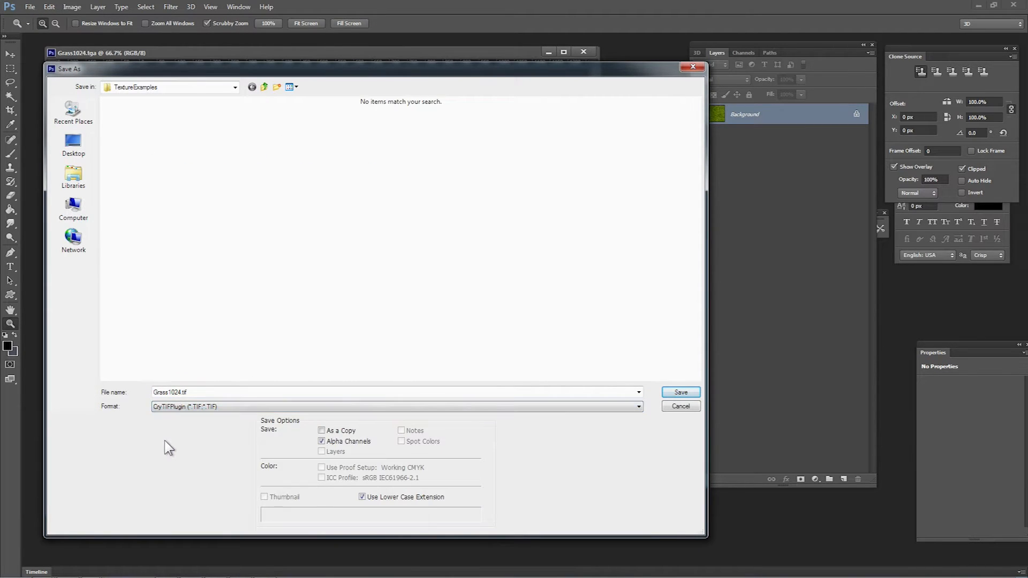
Step: Save the texture as Grass02_Diffuse in the Grass terrain folder beside the existing grass maps
left_click(72, 113)
double_click(124, 118)
left_click(124, 133)
left_click(174, 395)
left_click(169, 393)
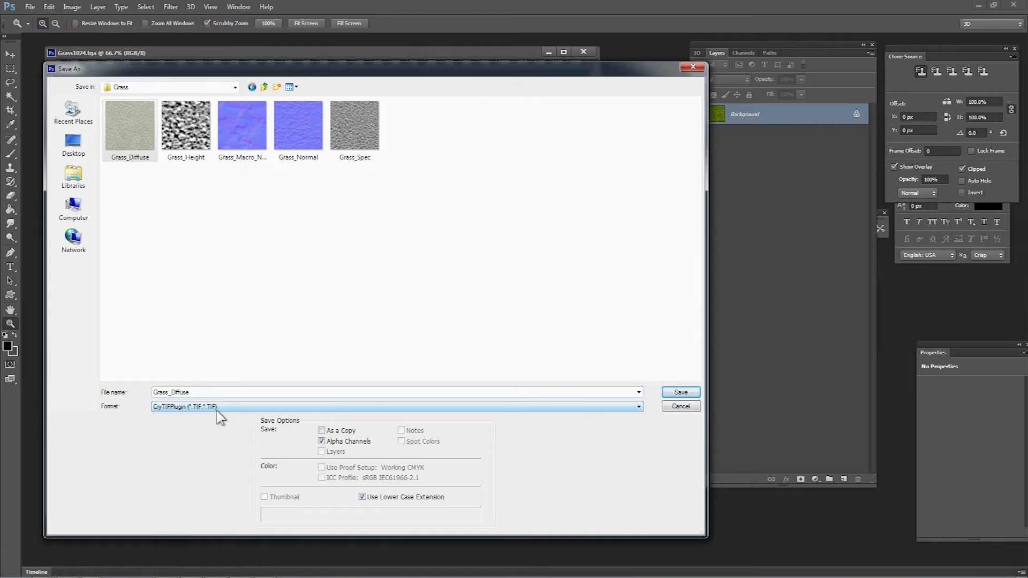
left_click(213, 392)
type("02")
left_click(681, 392)
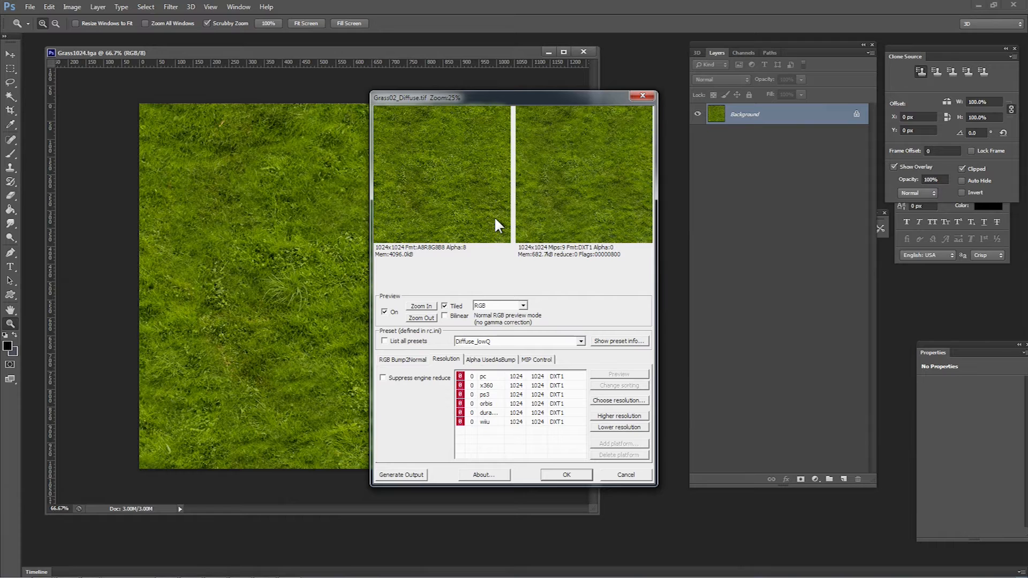
Step: Apply the TerrainDiffuse preset to Grass02_Diffuse.tif and accept the CryTIF export settings
left_click_drag(518, 99, 492, 90)
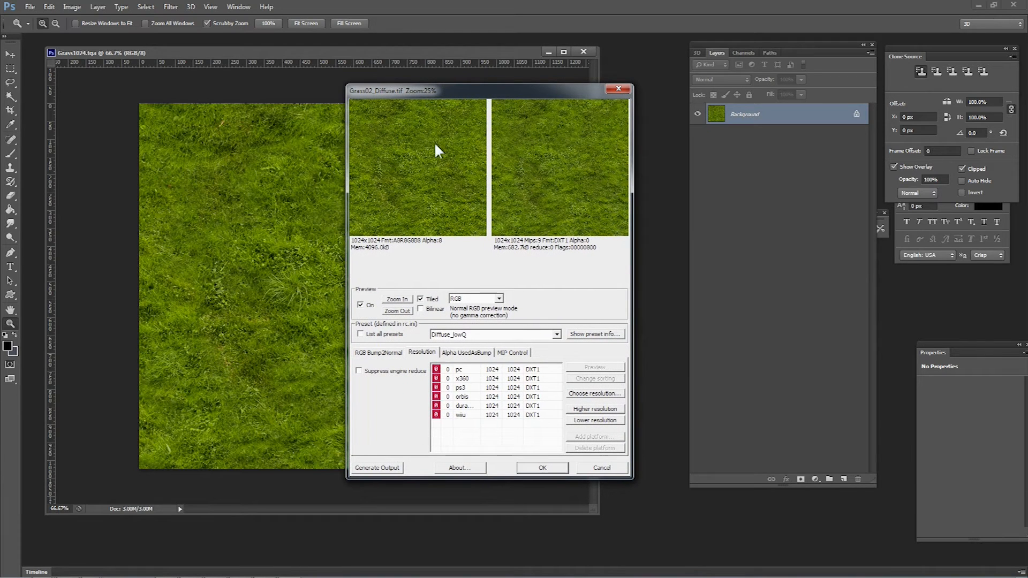
left_click(487, 334)
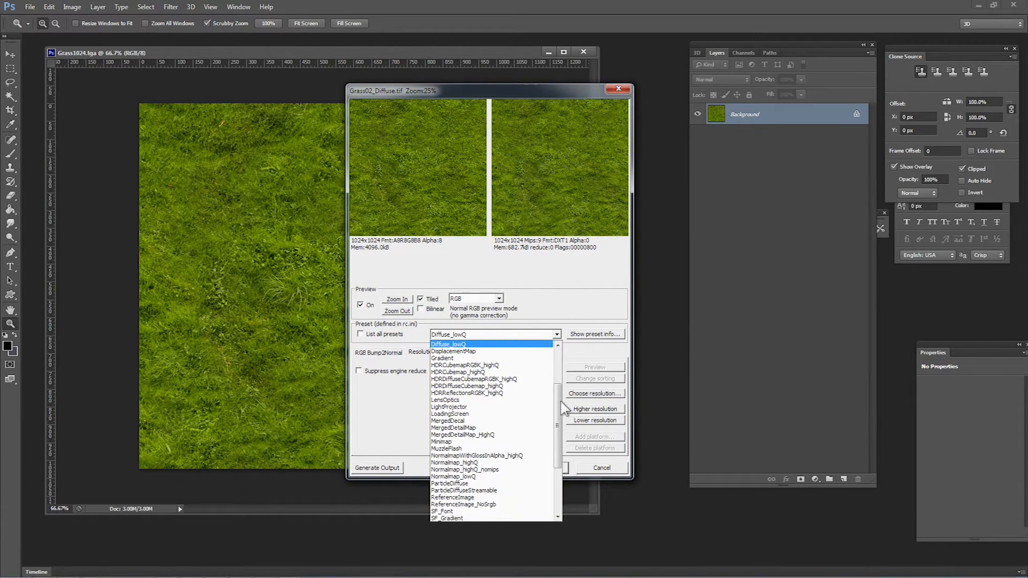
left_click_drag(561, 400, 563, 447)
scroll(561, 449, "down", 1)
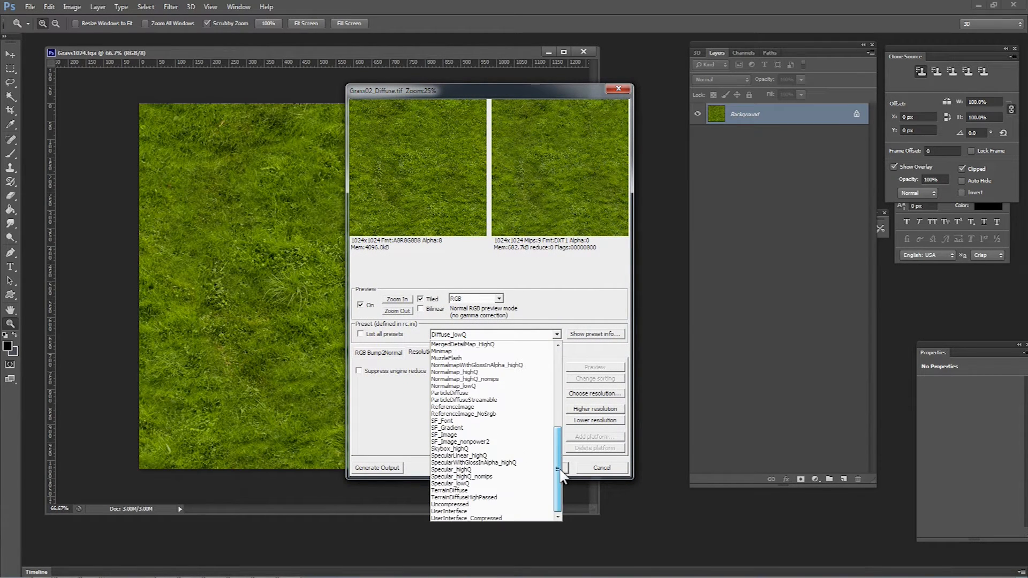
left_click(456, 490)
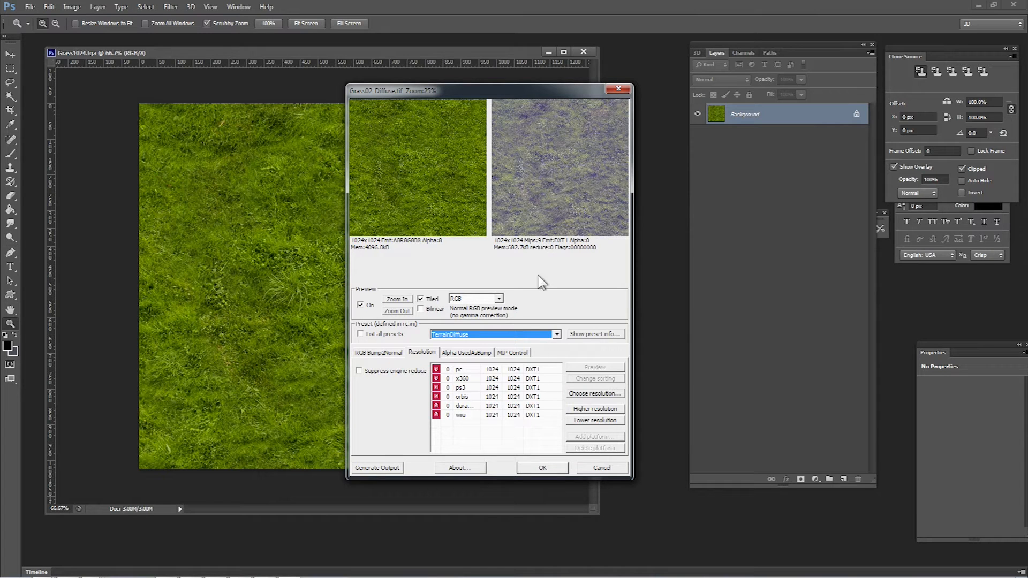
left_click(543, 468)
Step: Switch to CRYENGINE Sandbox, move over the grassy ground and open the Material Editor
left_click_drag(466, 54, 461, 49)
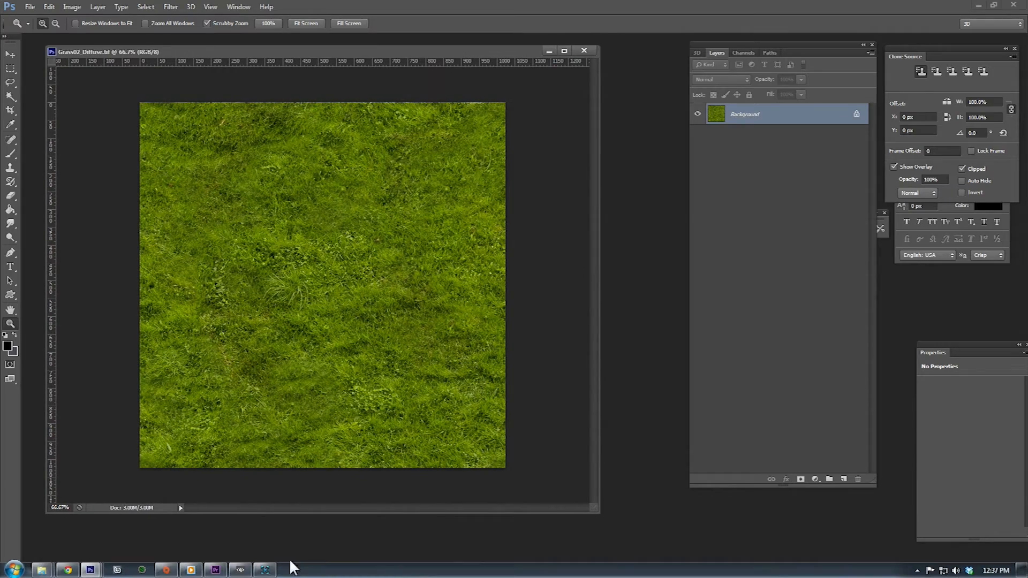
left_click(246, 572)
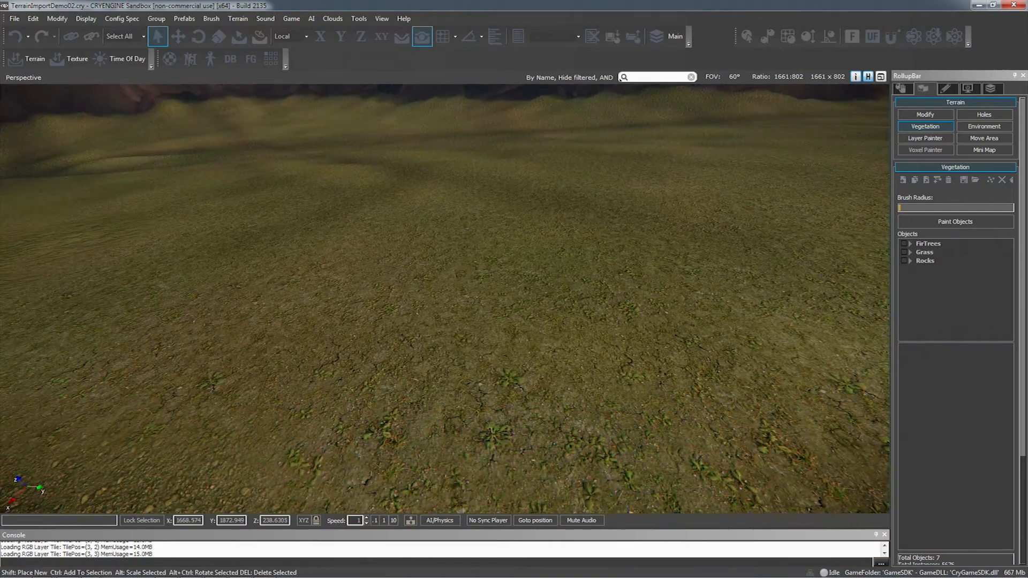
key("s")
key("w")
key("m")
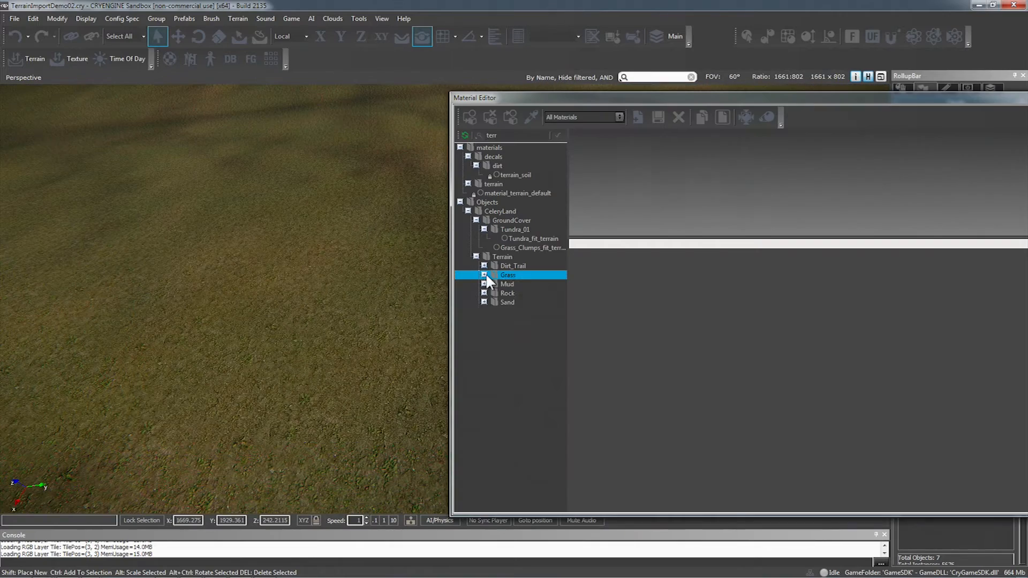
Step: Add a new material named grass_5 to the Grass folder under CeleryLand Terrain
right_click(513, 276)
left_click(535, 298)
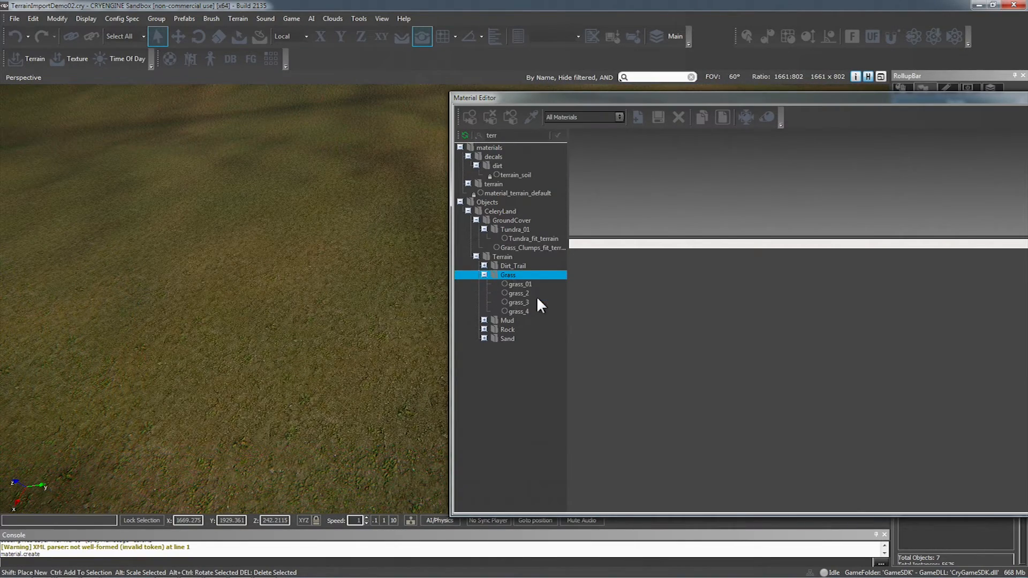
left_click_drag(495, 170, 556, 168)
type("grass")
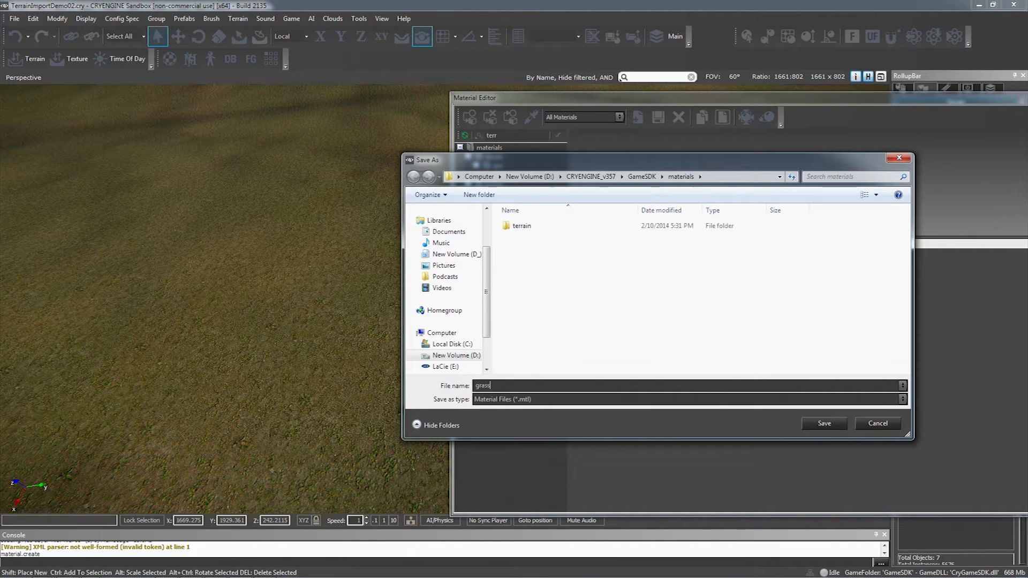
key("Return")
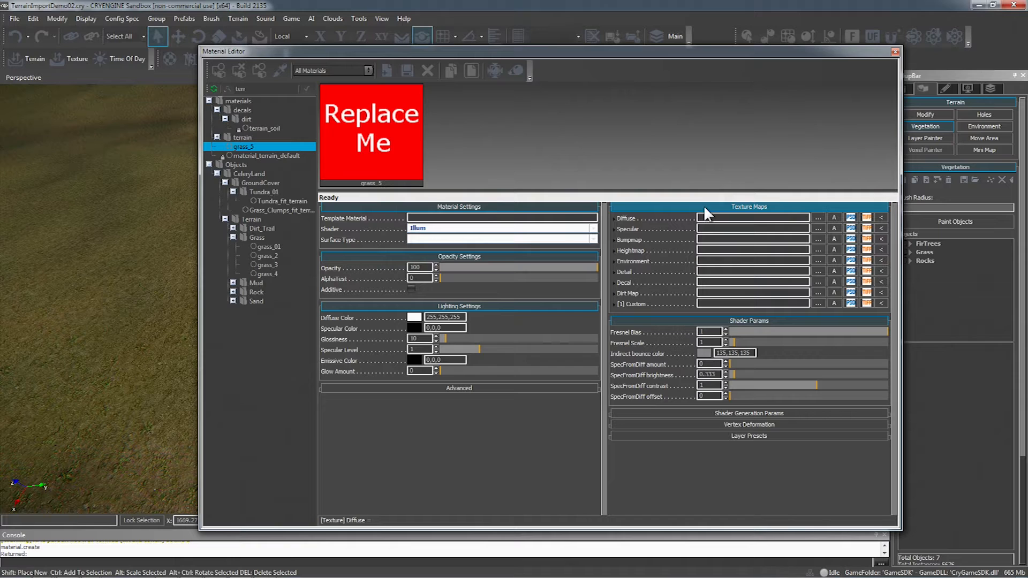
Step: Set the grass_5 shader to Terrain.Layer and assign grass02_diffuse.dds as its diffuse map
left_click(573, 228)
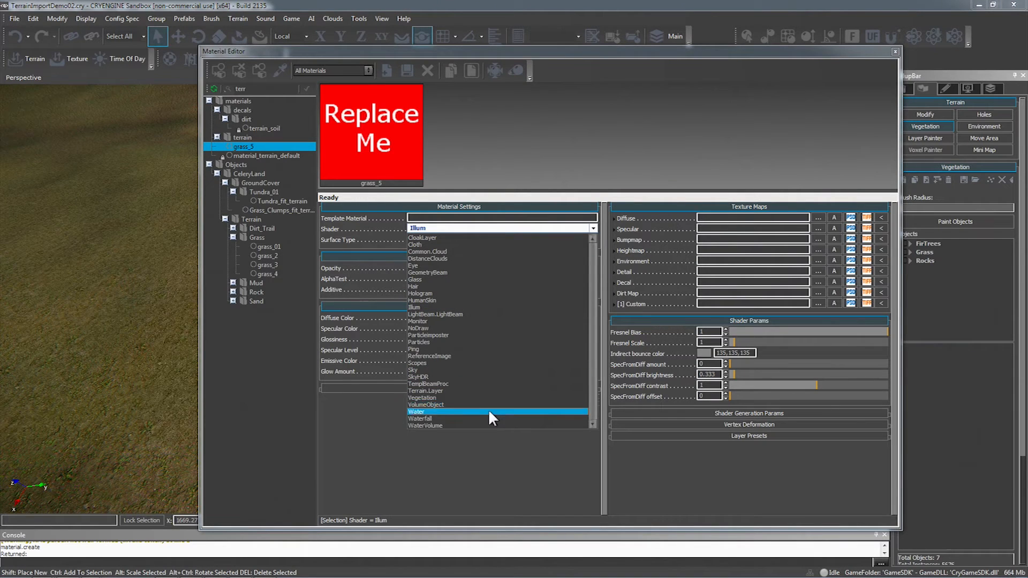
left_click(433, 390)
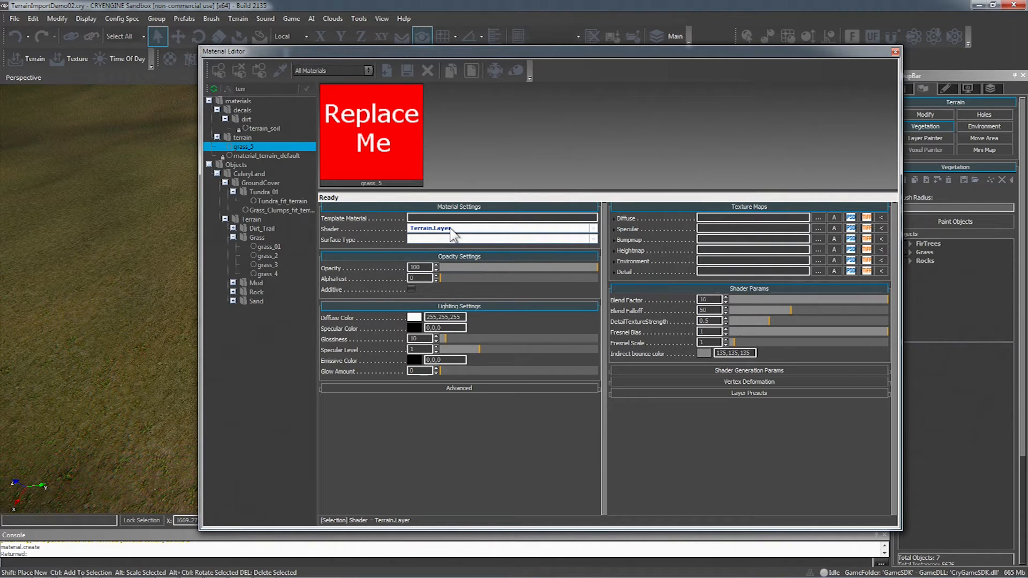
left_click(818, 217)
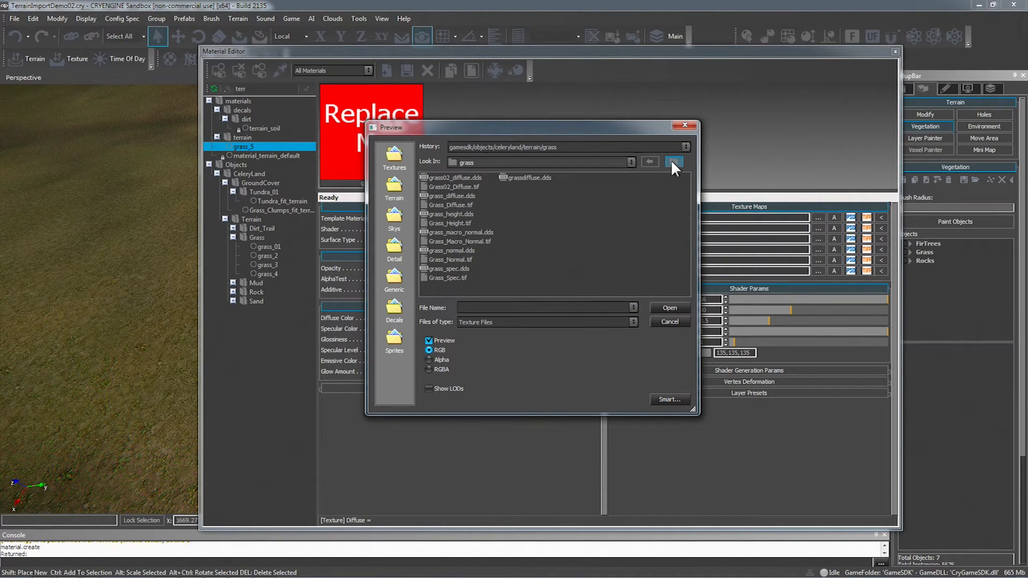
left_click(450, 187)
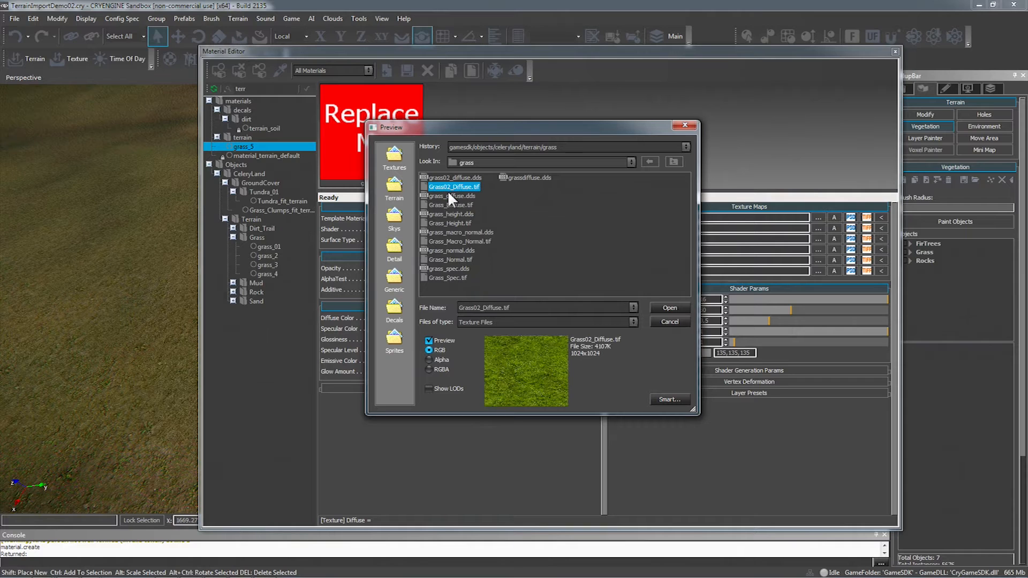
left_click(449, 175)
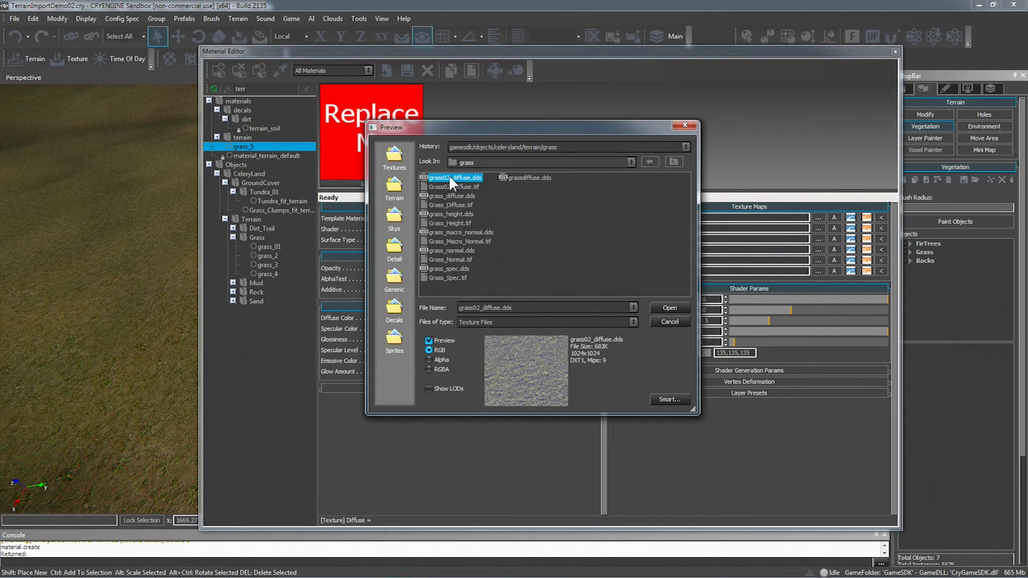
left_click(448, 186)
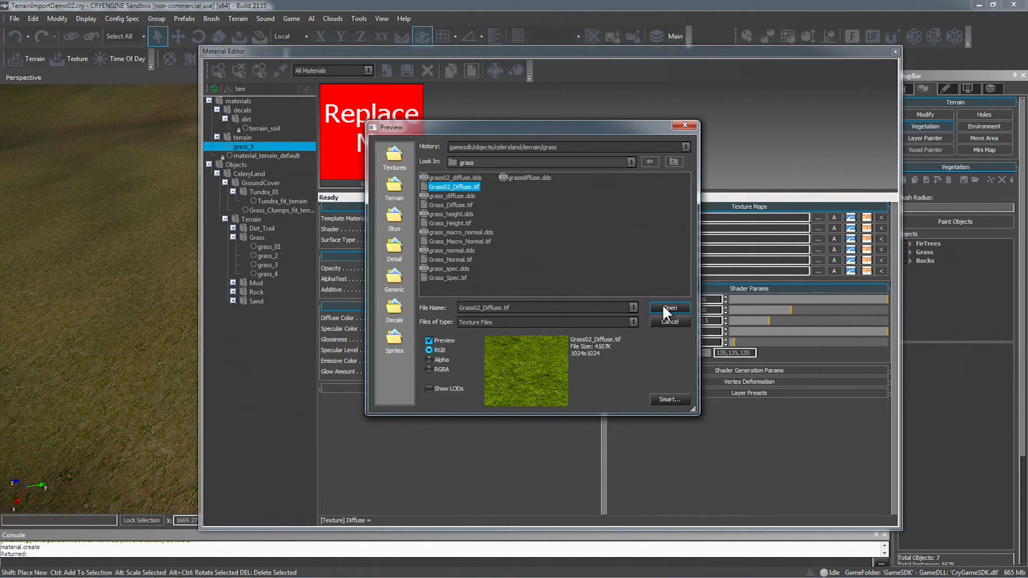
left_click(462, 178)
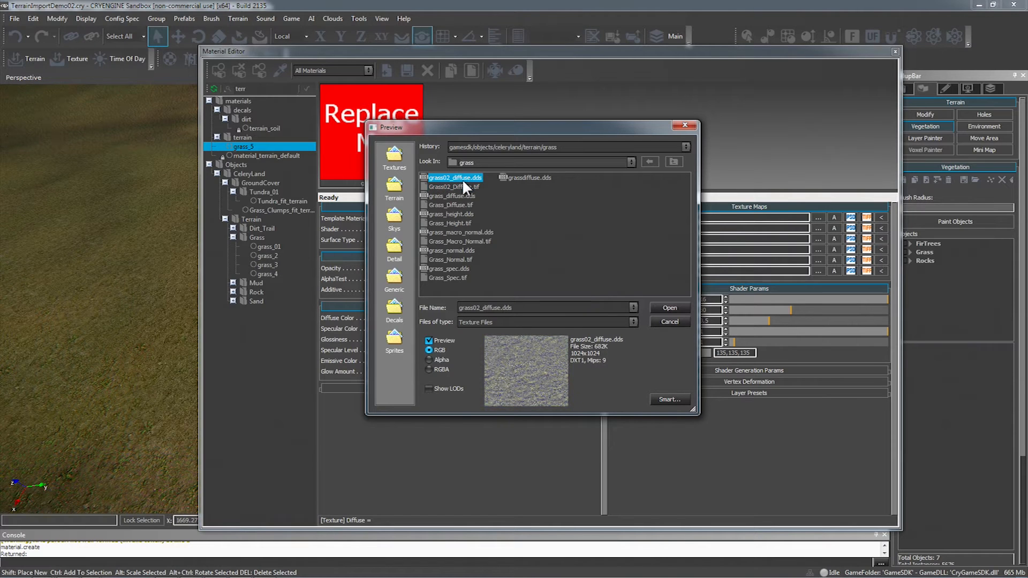
left_click(666, 307)
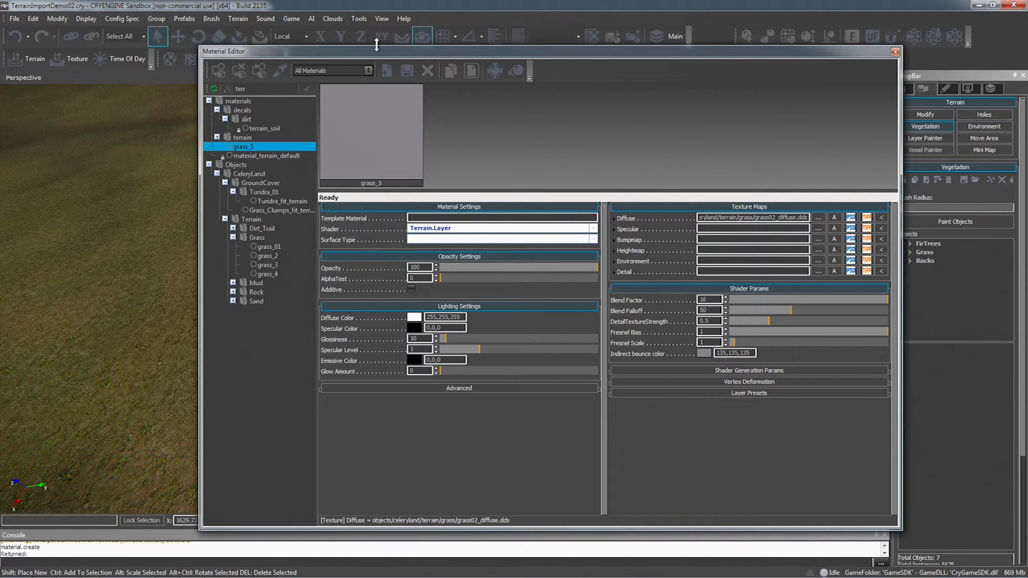
Step: Assign the grass_5 material to the Grass layer in Terrain Texture Layers
left_click_drag(376, 45, 529, 60)
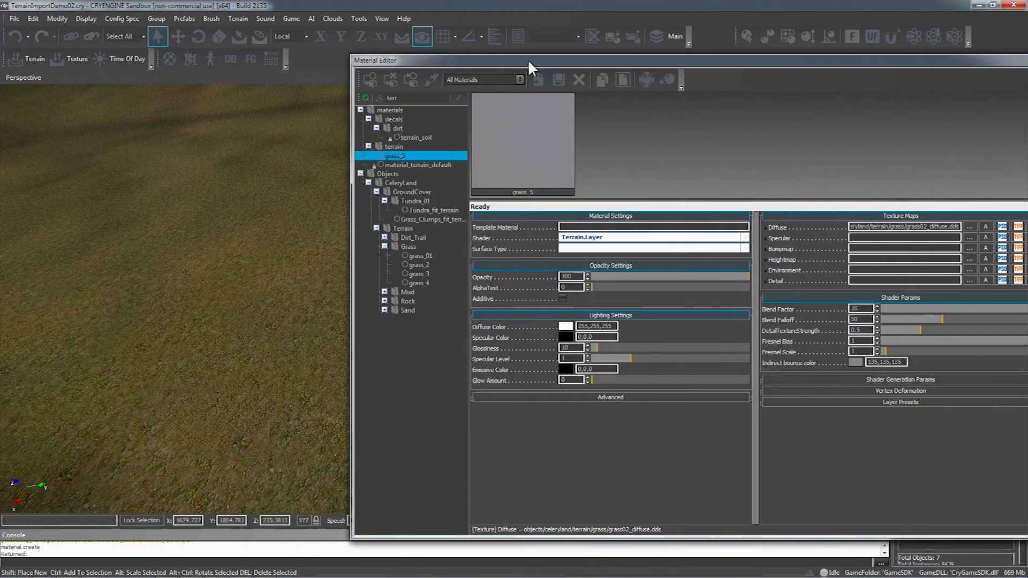
left_click(237, 18)
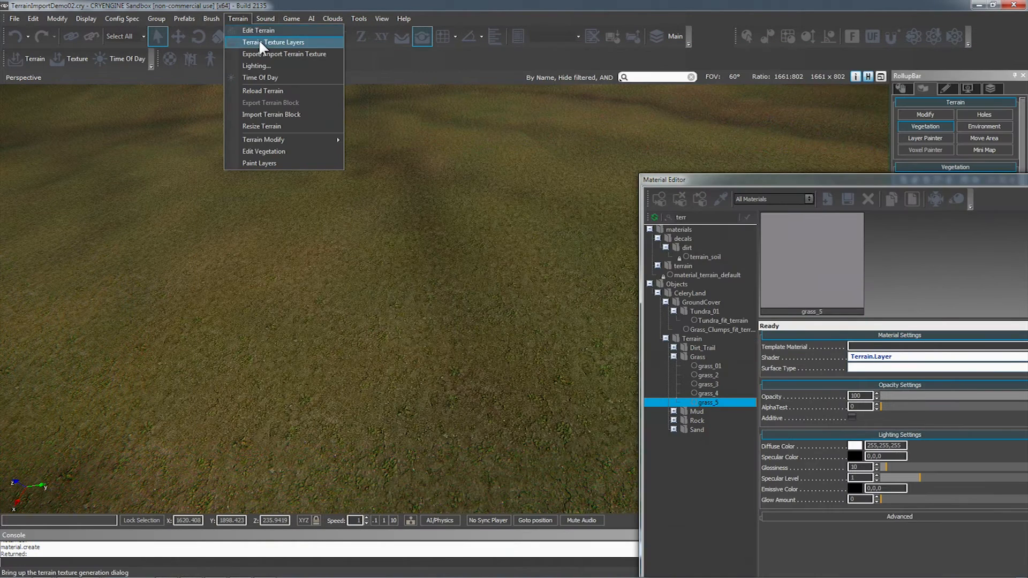
left_click(258, 39)
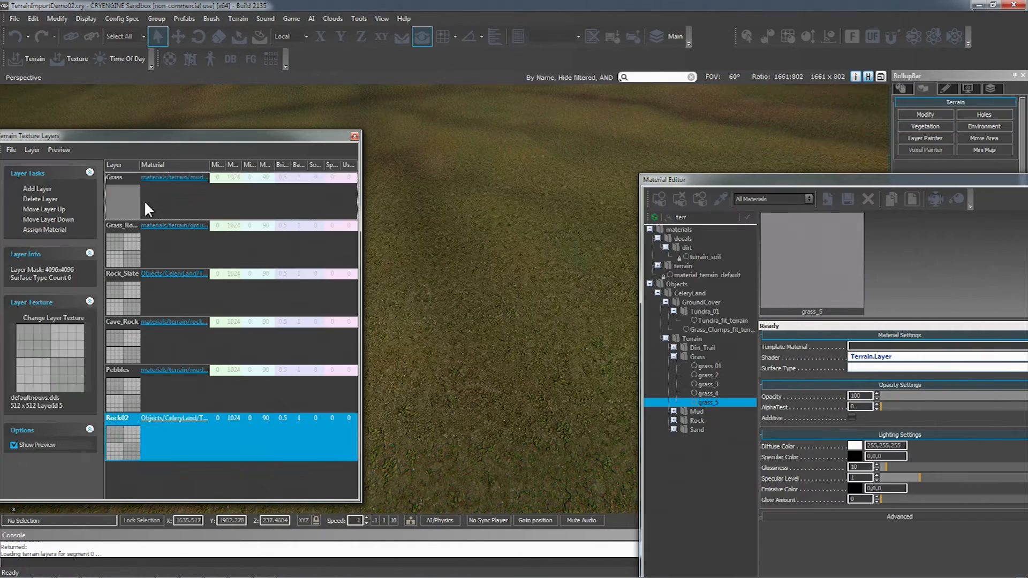
left_click(146, 204)
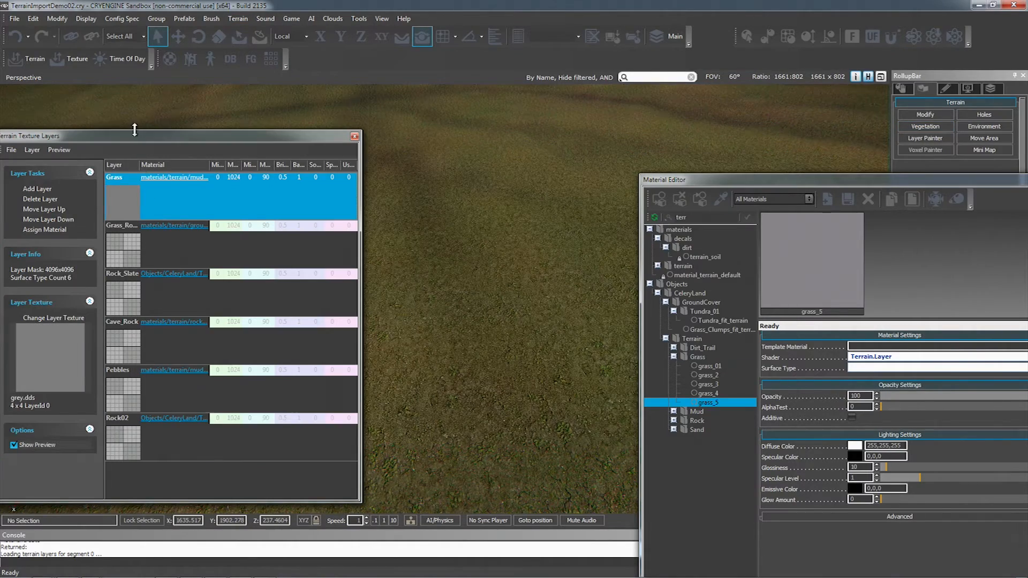
left_click_drag(133, 131, 86, 102)
left_click(79, 198)
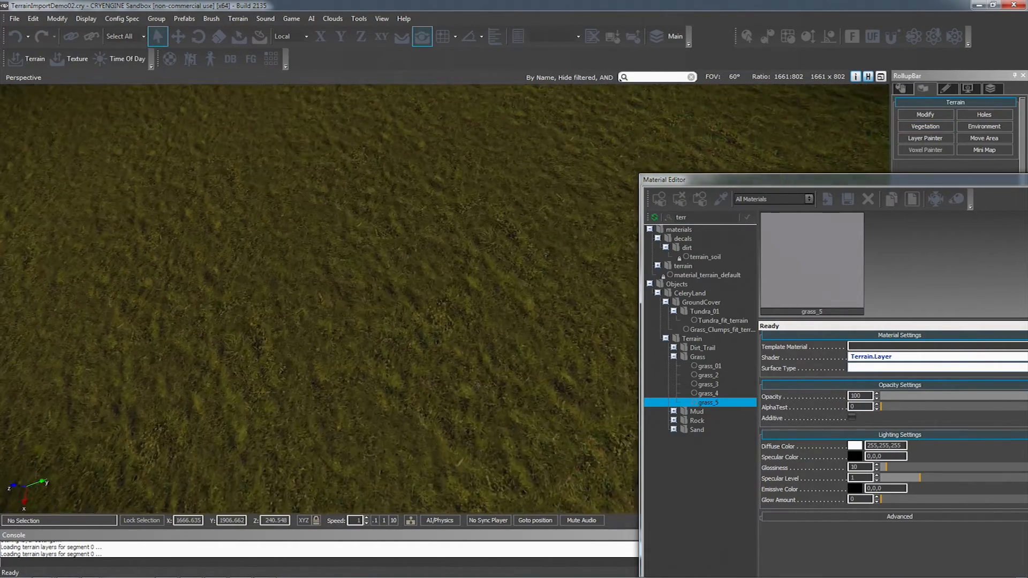
Step: Set the camera speed to 0.1 and look across the newly textured grass towards the cliffs
right_click_drag(514, 225, 387, 261)
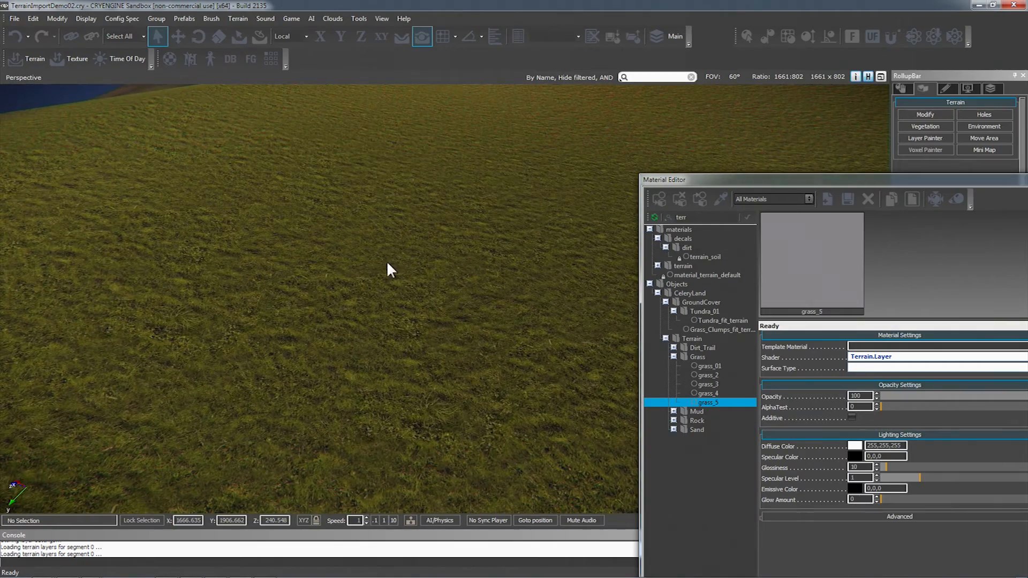
left_click(377, 520)
right_click_drag(377, 375, 528, 394)
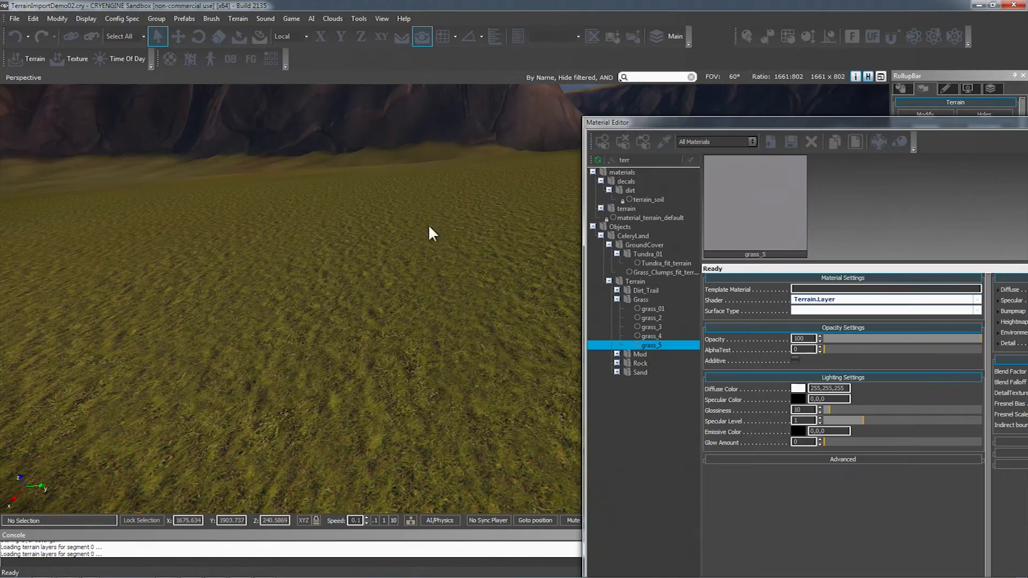
Step: Set the tiling of the grass_5 material's diffuse map to 0.25 in both U and V
left_click_drag(718, 121, 442, 105)
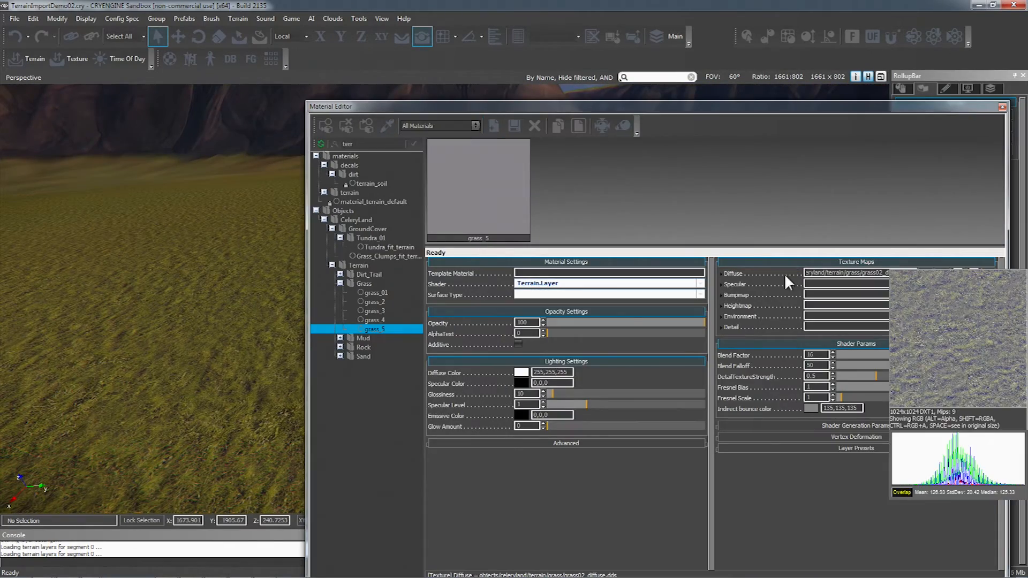
left_click(720, 274)
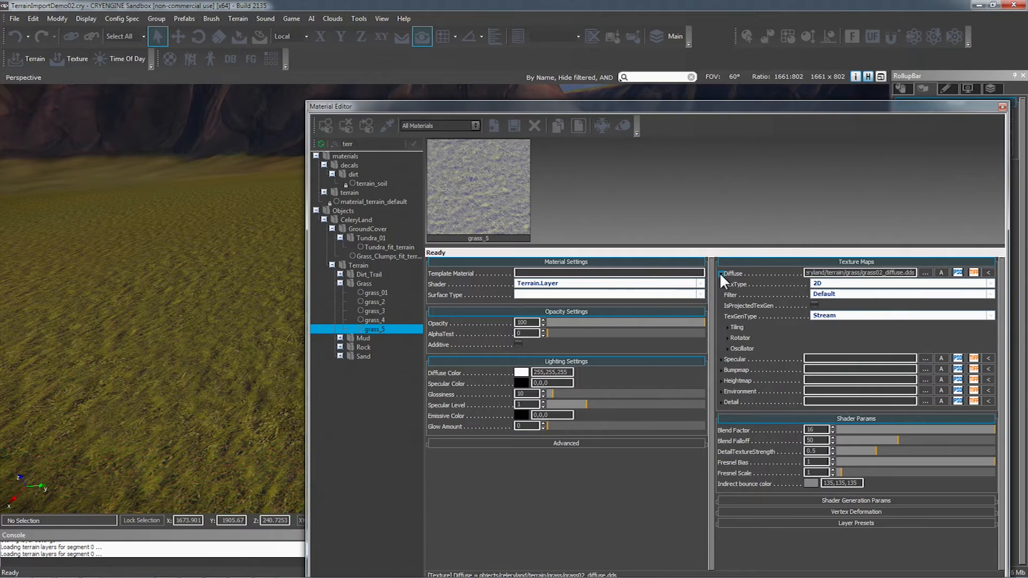
left_click(727, 327)
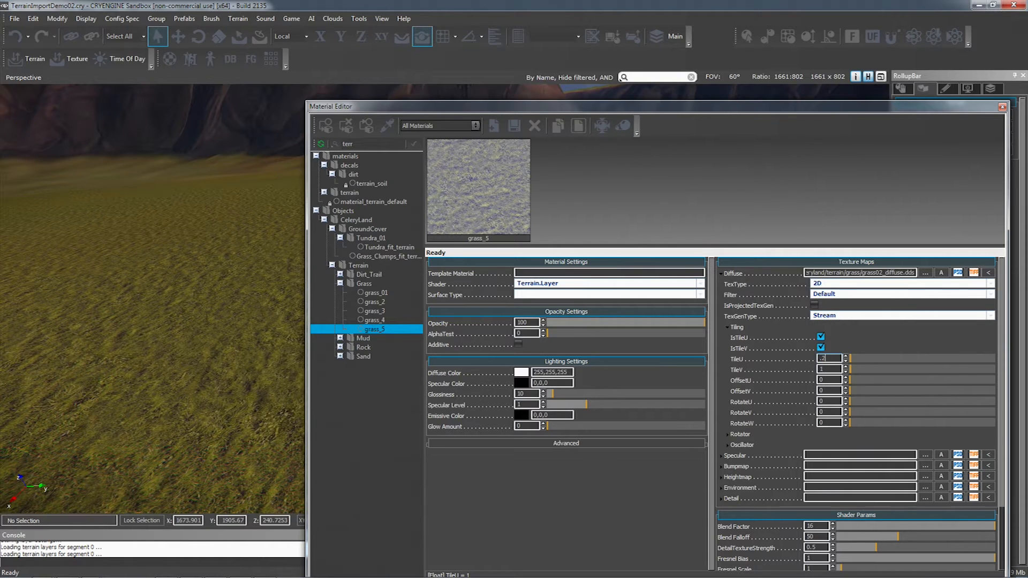
type("5")
key("Return")
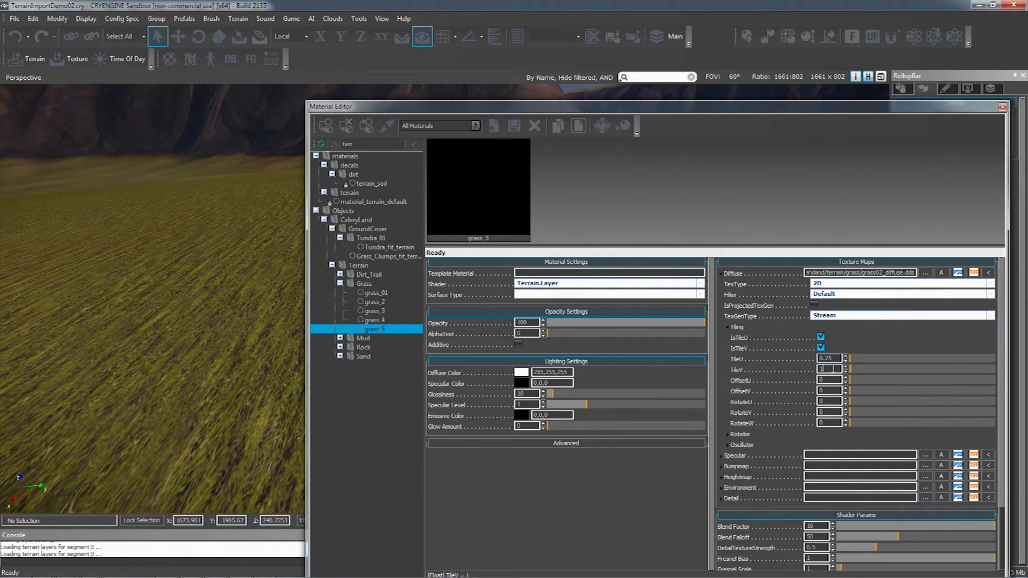
left_click(825, 370)
type(".25")
key("Return")
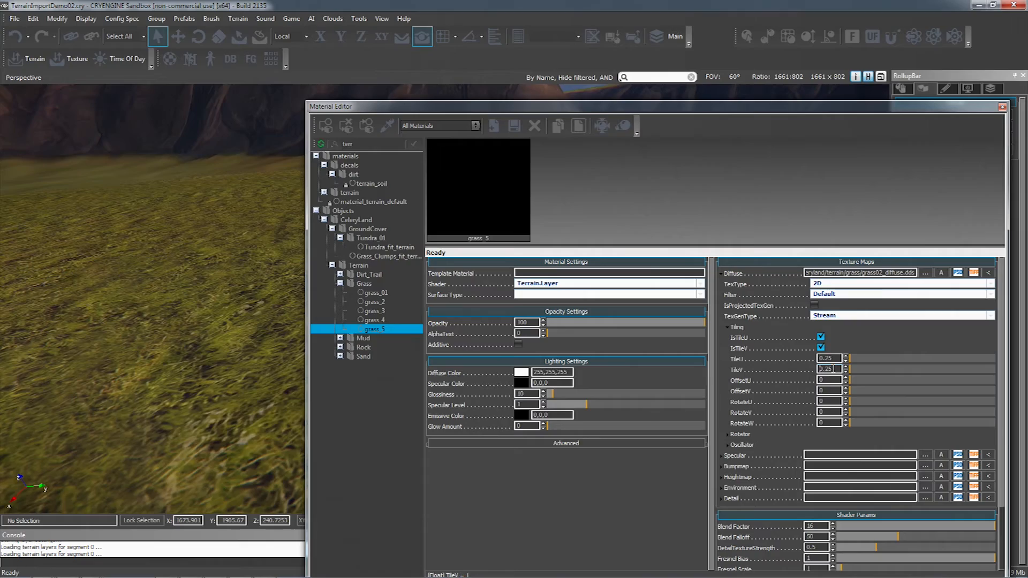
Step: Close the Material Editor and examine the retiled grass across the terrain
left_click_drag(387, 109, 656, 190)
right_click_drag(535, 241, 386, 257)
left_click_drag(603, 187, 839, 171)
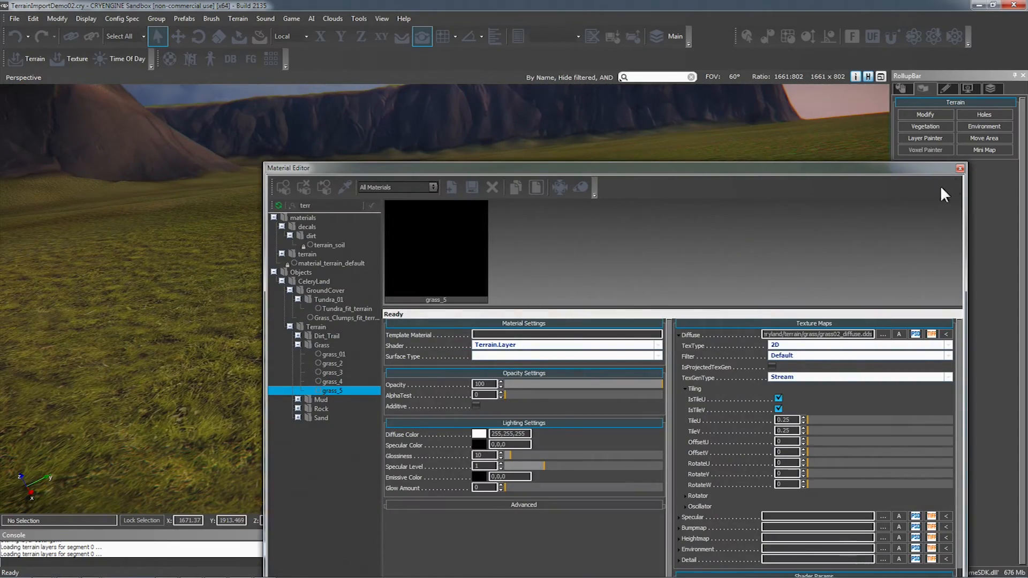
left_click(960, 169)
right_click_drag(444, 241, 440, 300)
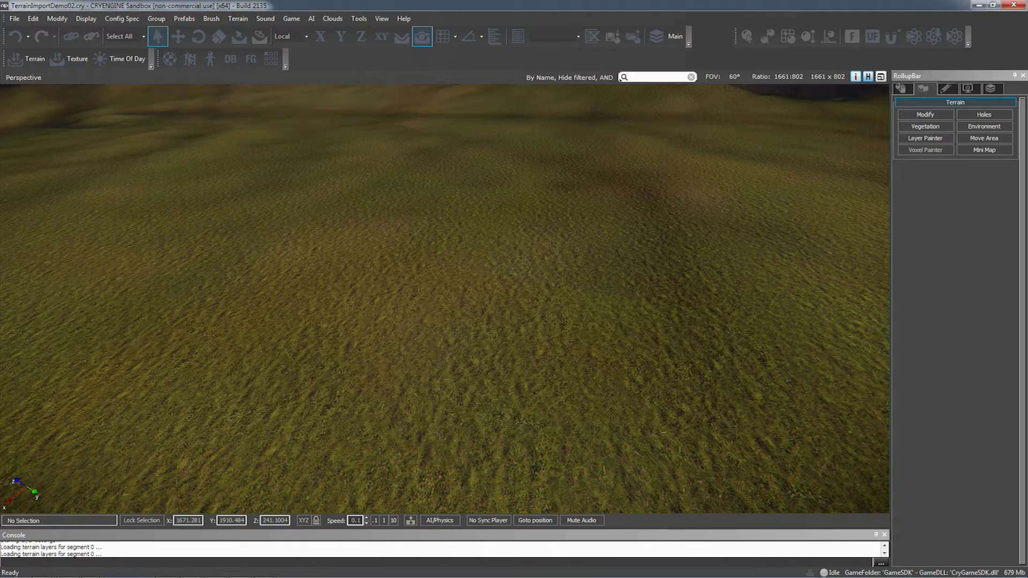
Step: Inspect the painted ground textures up close in game mode and return to editing
scroll(582, 203, "up", 2)
key("ctrl+g")
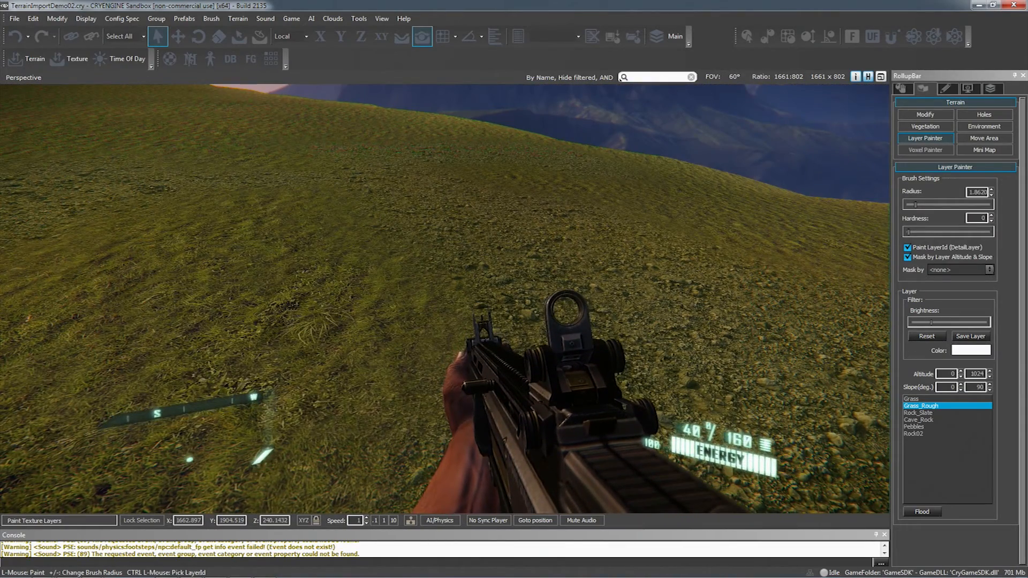
key("Escape")
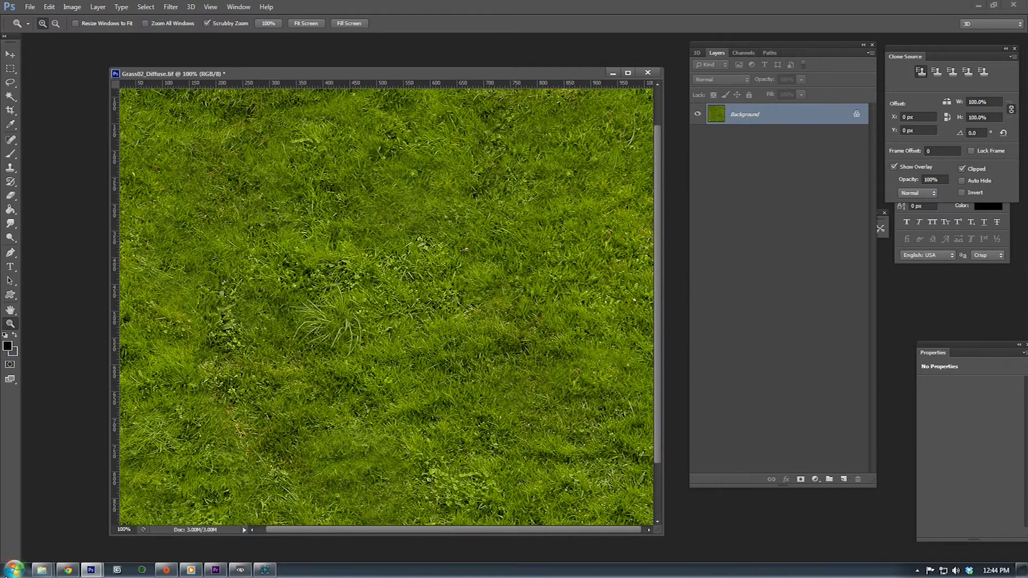
Step: Launch CrazyBump and generate a normal map from the photograph on the clipboard, using the first suggested shape
left_click(13, 569)
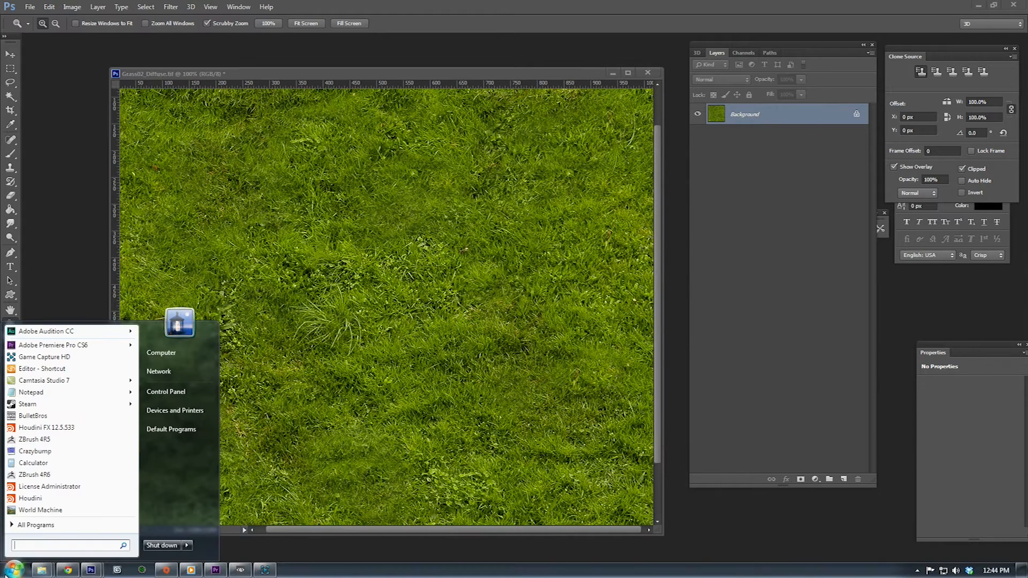
left_click(35, 451)
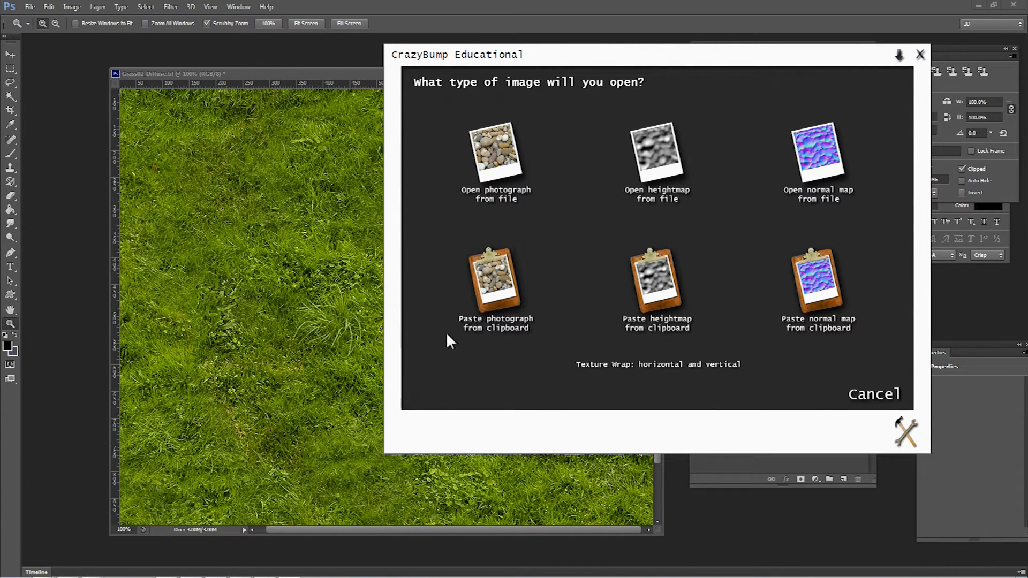
left_click(495, 281)
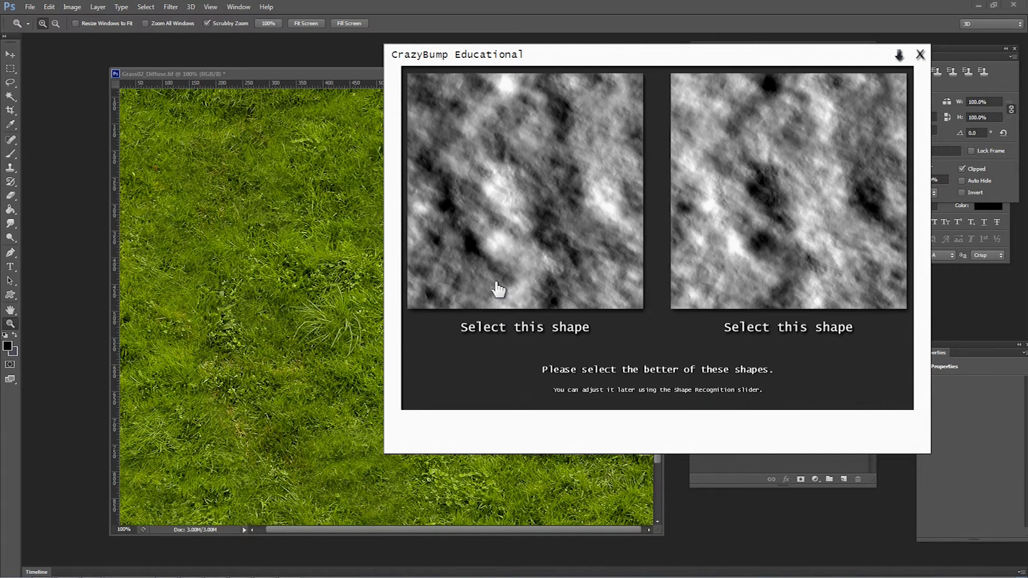
left_click(492, 136)
Step: Preview the normal map on a box and set Intensity 66, Noise Removal 2, Very Fine Detail 0 and Very Large Detail 99
left_click(664, 561)
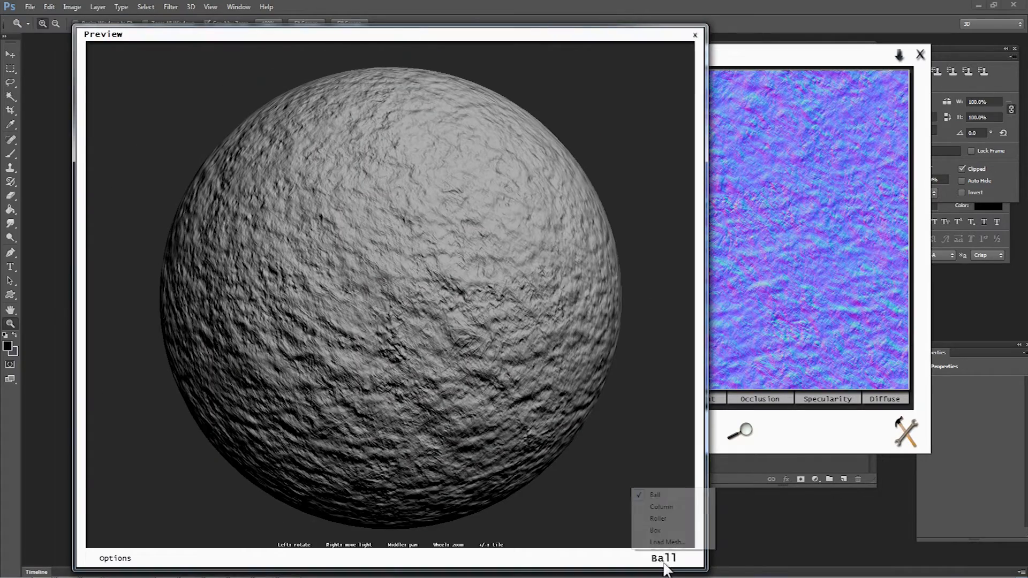
left_click(656, 531)
left_click_drag(706, 570, 421, 444)
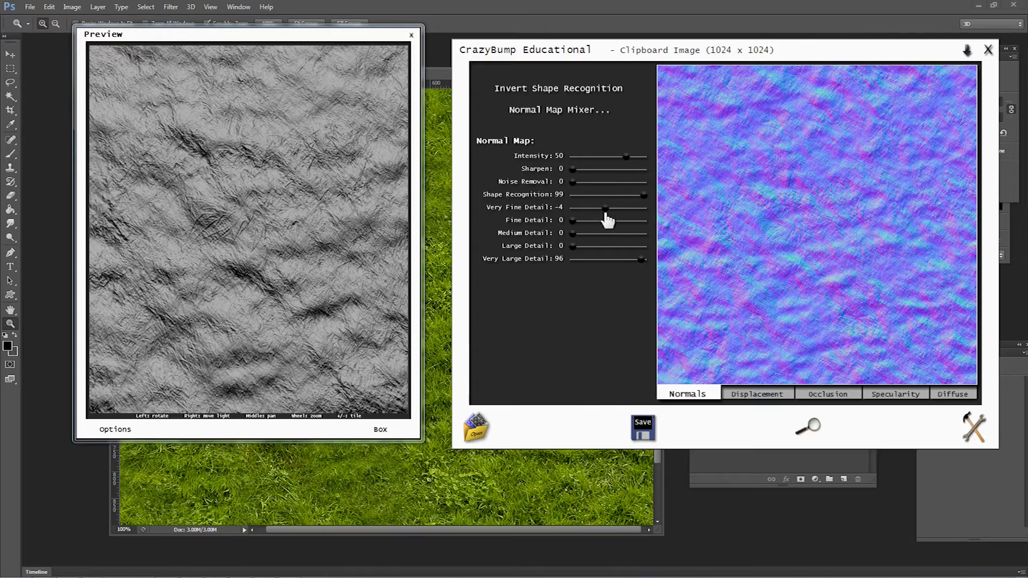
left_click_drag(602, 209, 616, 209)
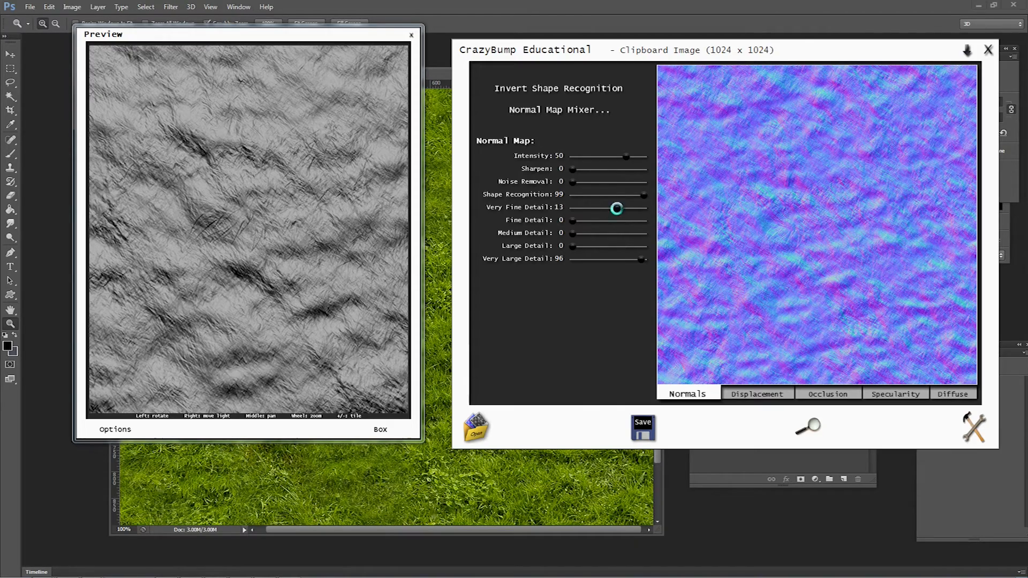
right_click_drag(351, 211, 272, 171)
left_click_drag(272, 172, 348, 168)
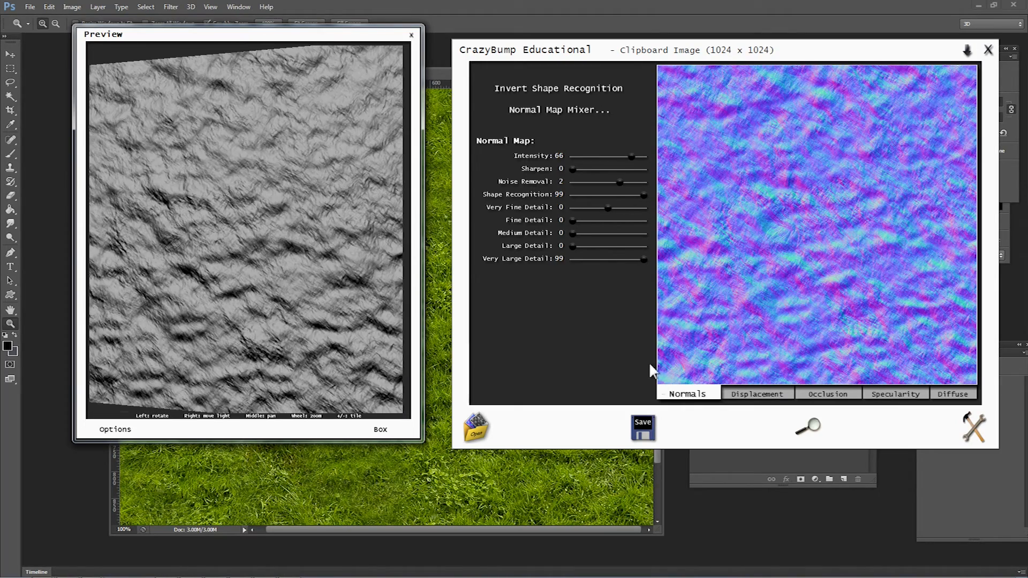
Step: Copy the normal map to the clipboard, paste it into a new 1024 x 1024 Photoshop document and merge it into the background
left_click(644, 431)
left_click(660, 417)
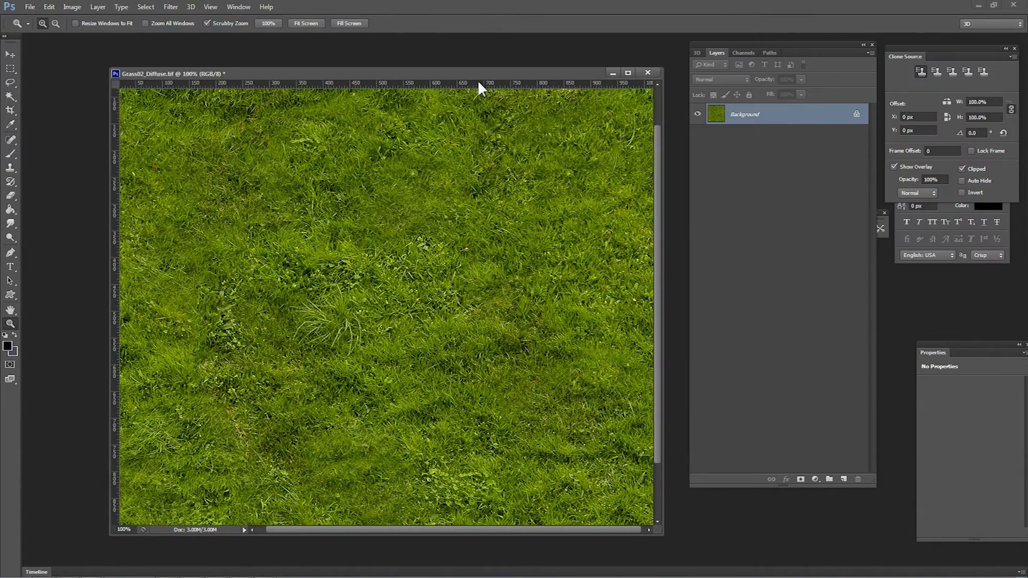
key("ctrl+n")
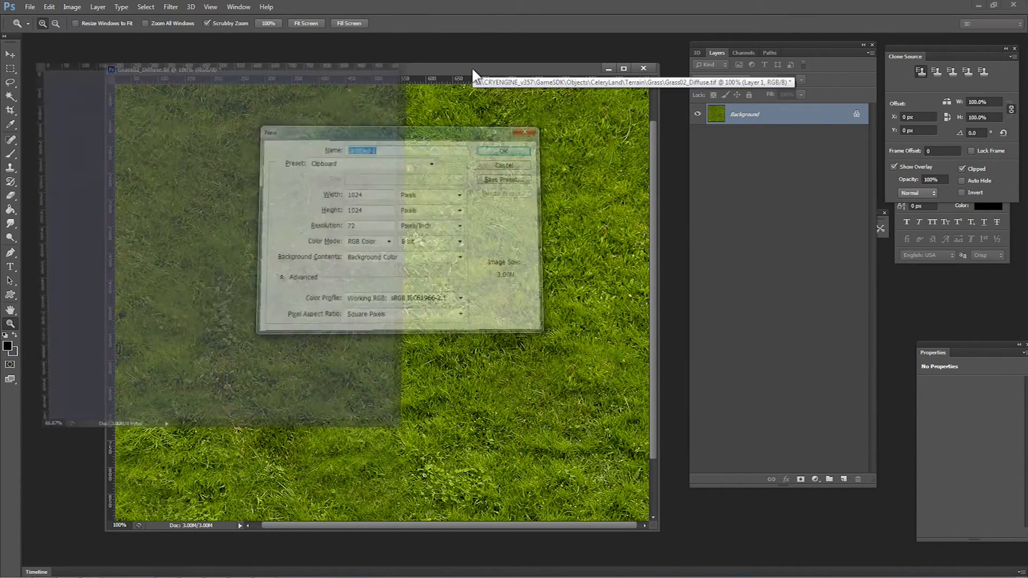
key("Return")
key("ctrl+v")
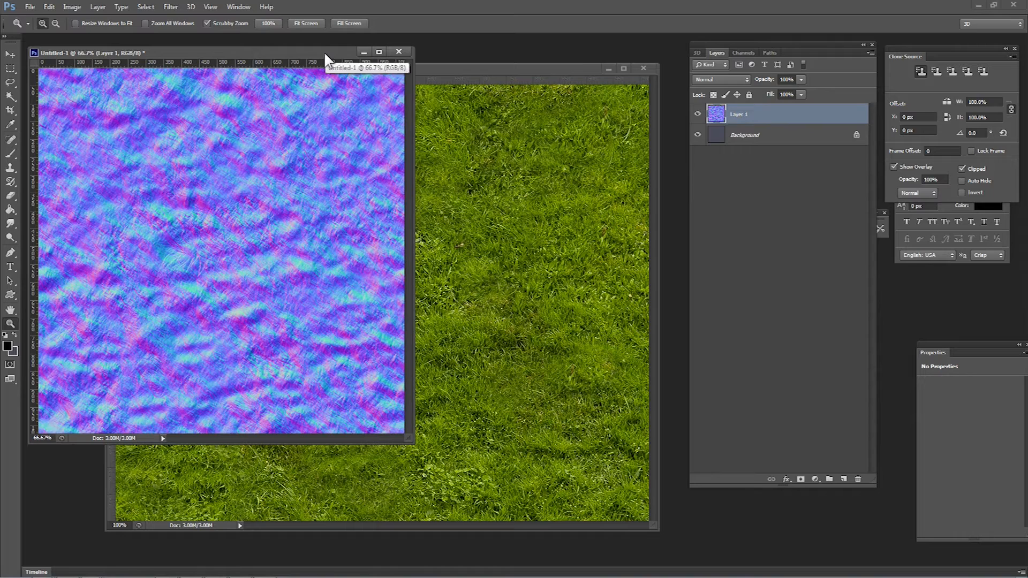
key("ctrl+e")
left_click_drag(297, 52, 487, 98)
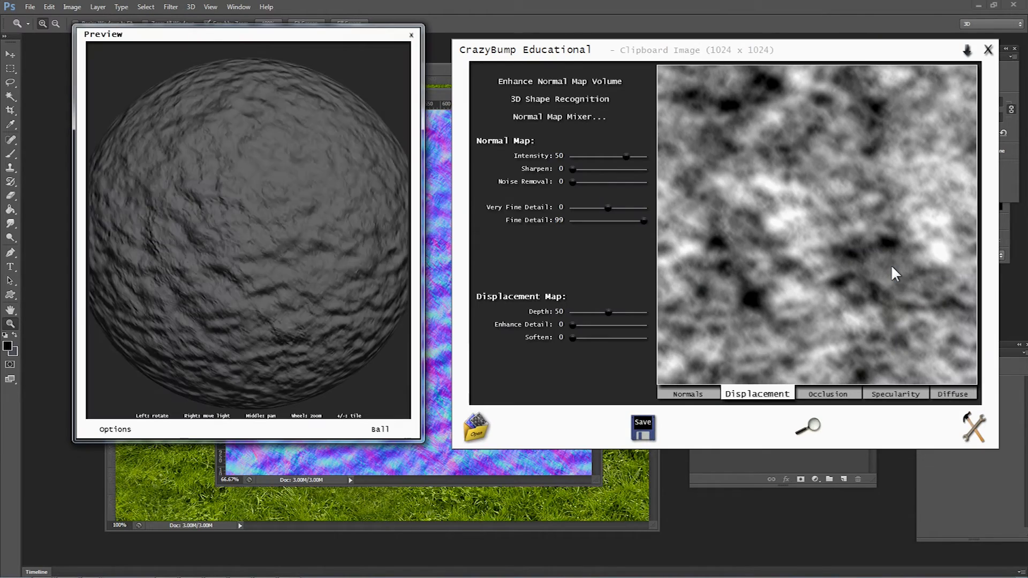
Step: Copy the specularity map from CrazyBump and paste it as a new layer in Grass02_Diffuse.tif
left_click(828, 394)
left_click(899, 395)
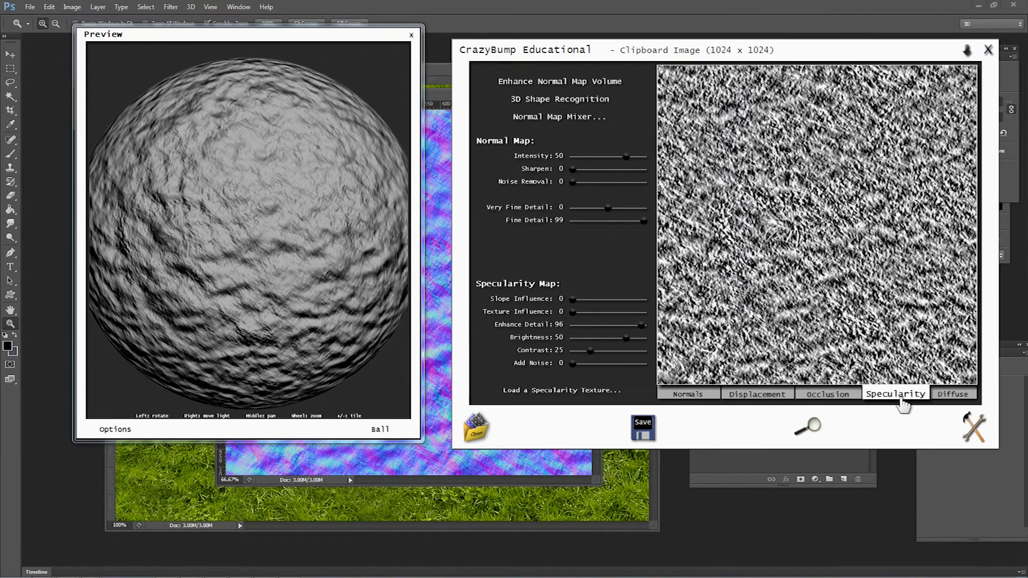
left_click(642, 426)
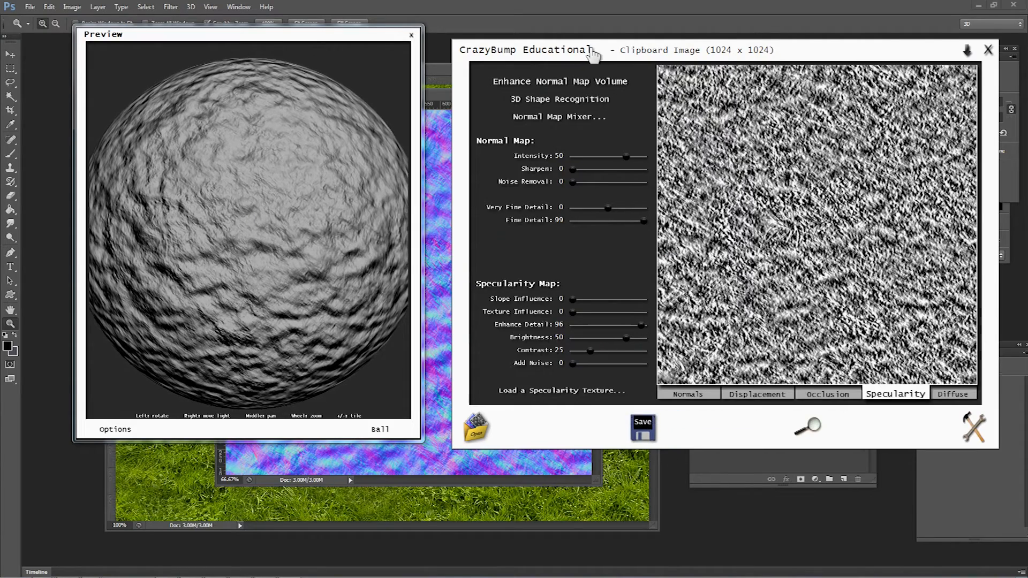
left_click_drag(590, 47, 675, 98)
left_click_drag(375, 38, 235, 79)
left_click(381, 100)
left_click_drag(380, 99, 403, 113)
left_click(388, 67)
left_click(431, 209, "alt")
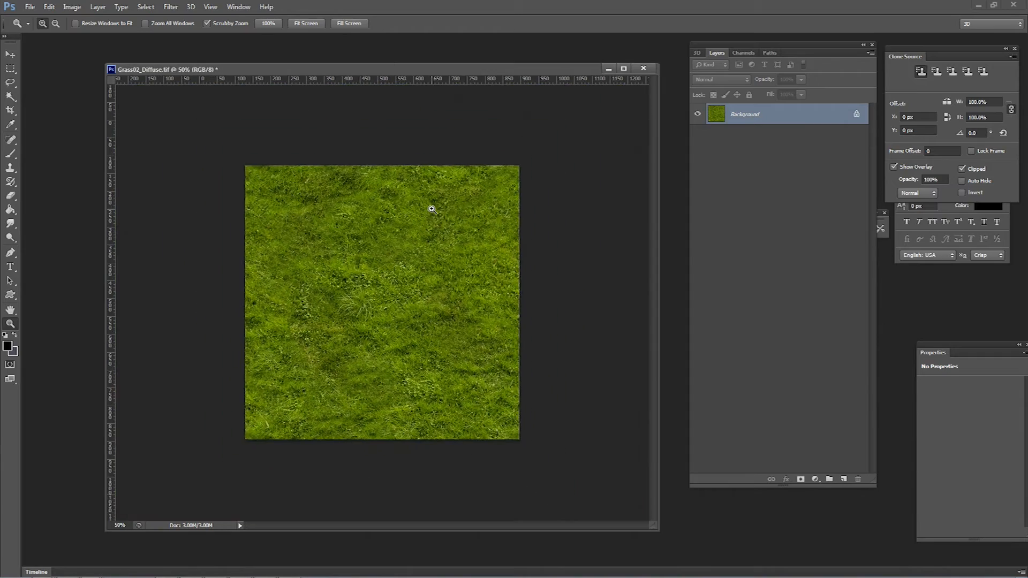
key("ctrl+v")
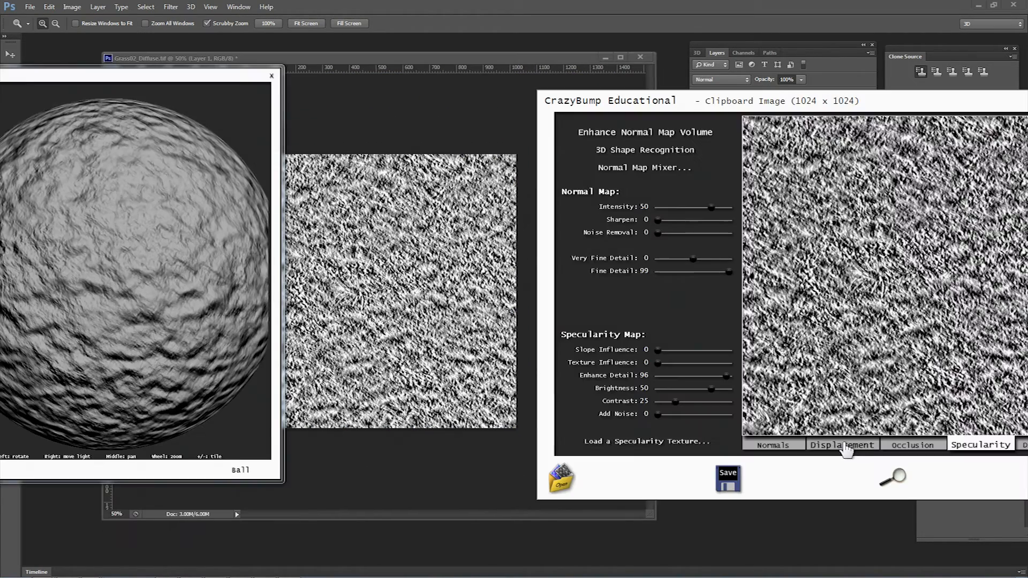
Step: Add the displacement and normal maps as layers in Grass02_Diffuse.tif, naming the layers below the normal map Height, Spec and Diffuse
left_click(845, 445)
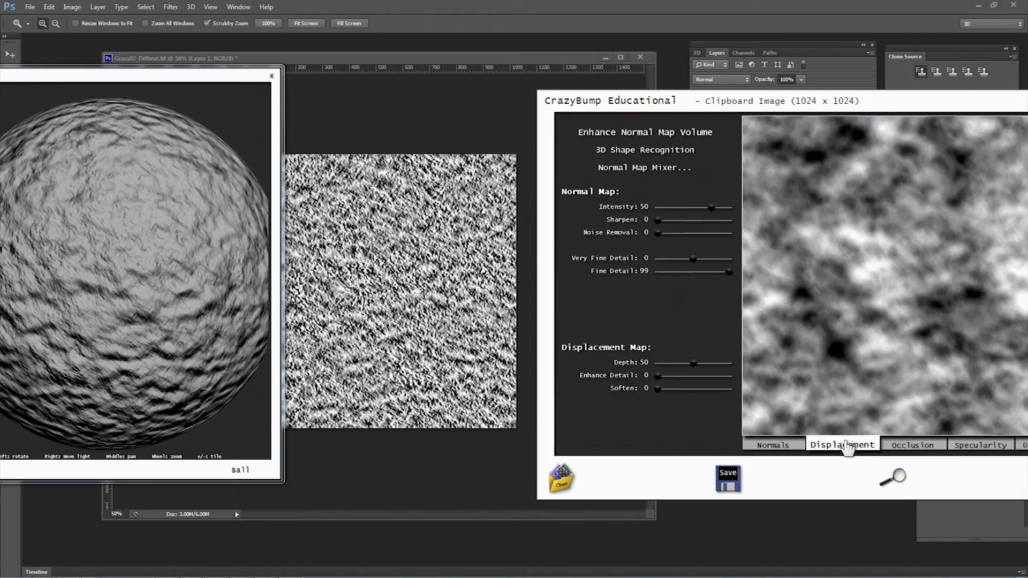
left_click(586, 472)
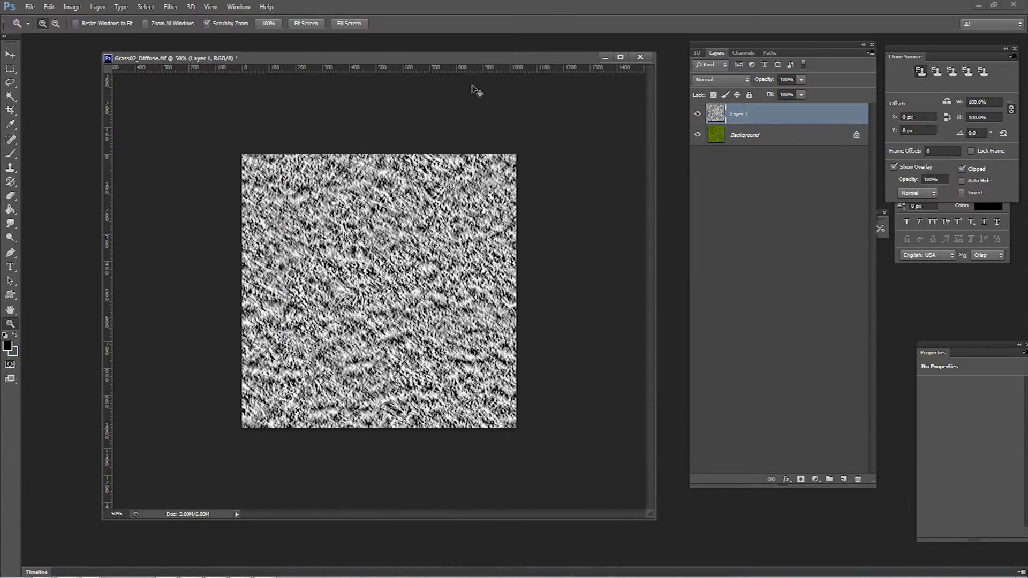
key("ctrl+v")
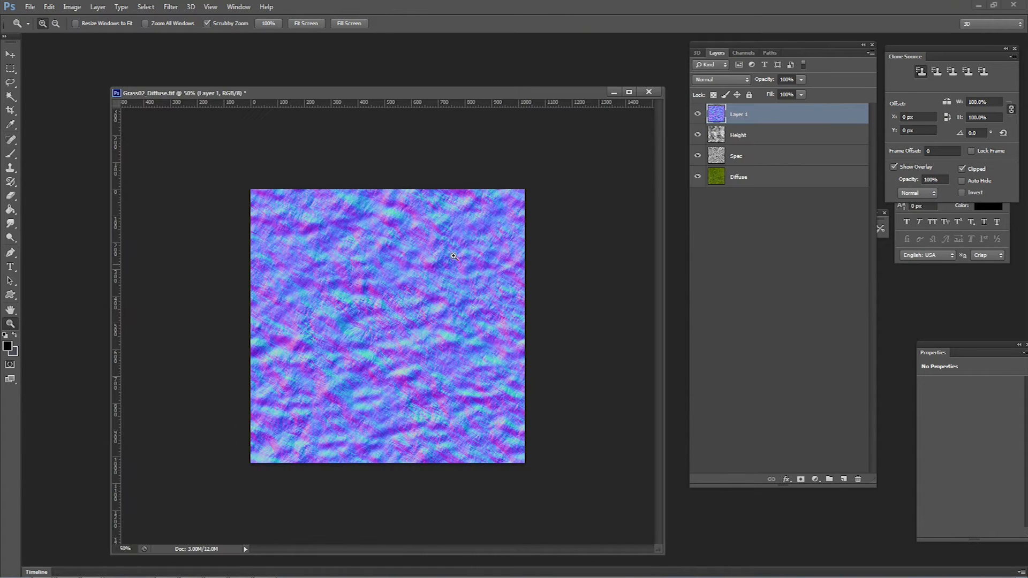
Step: Save the layered document in the Grass folder as the Photoshop file Grass02_Working.psd
key("ctrl+shift+s")
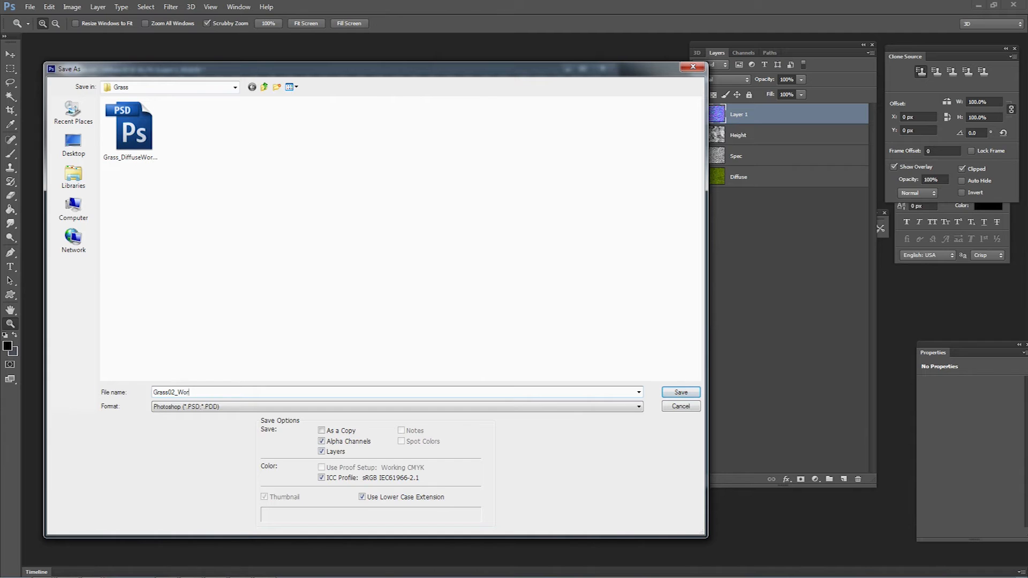
left_click(680, 392)
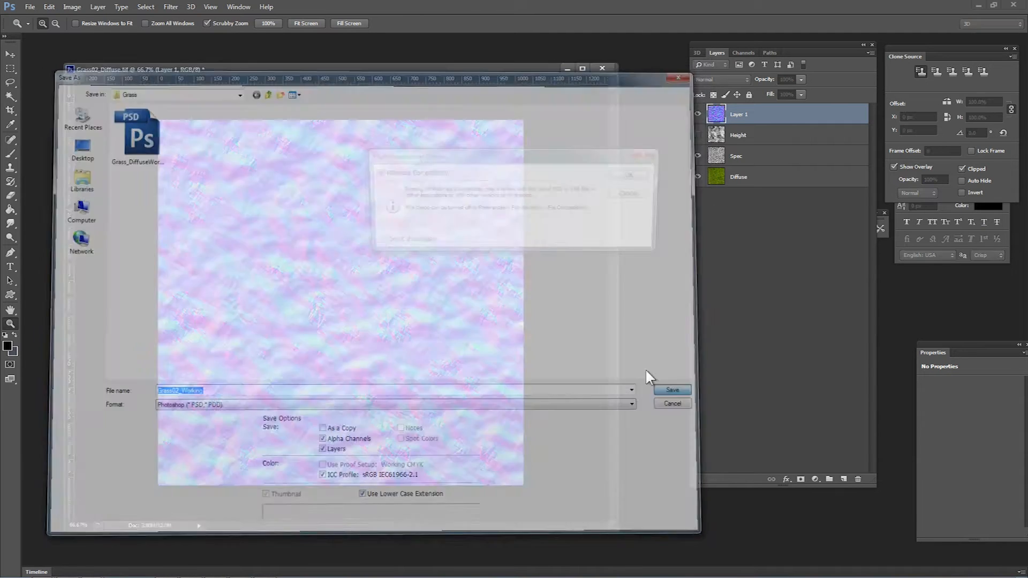
left_click(641, 173)
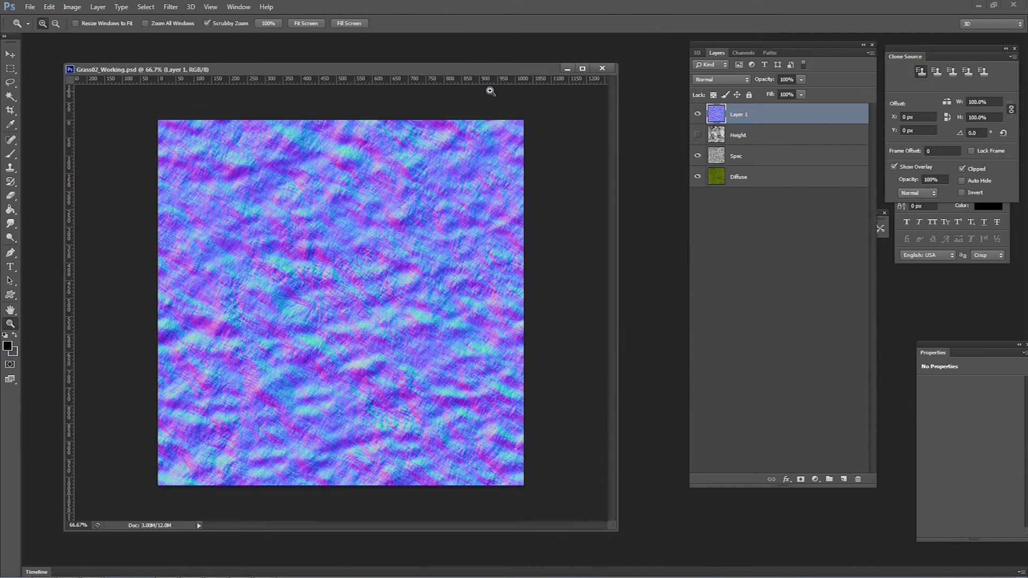
left_click_drag(499, 70, 517, 64)
mouse_move(254, 572)
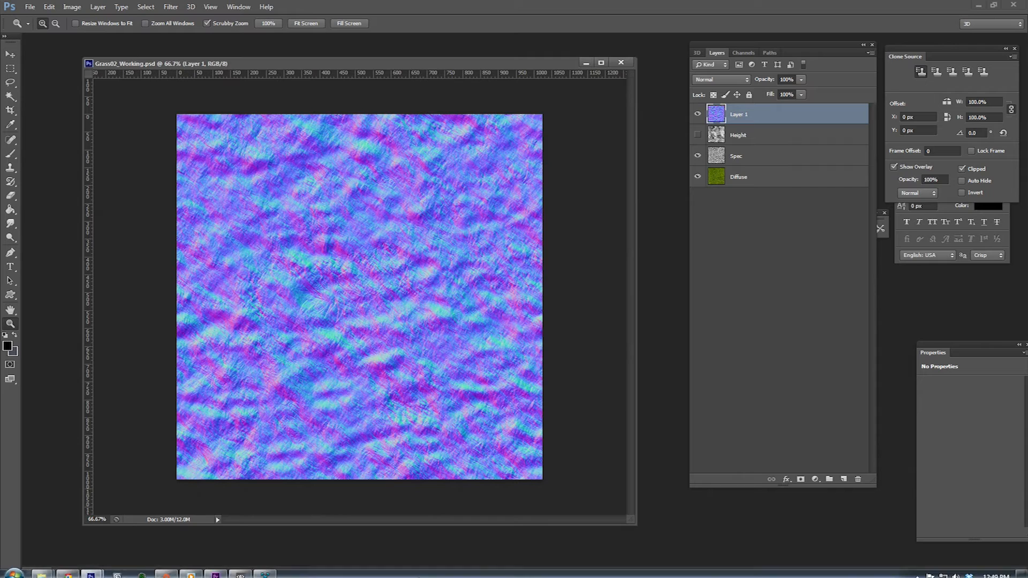
left_click(256, 570)
Step: Save the flattened normal map document in the Grass folder as Grass02_Normal in CryTIFPlugin format
left_click(30, 6)
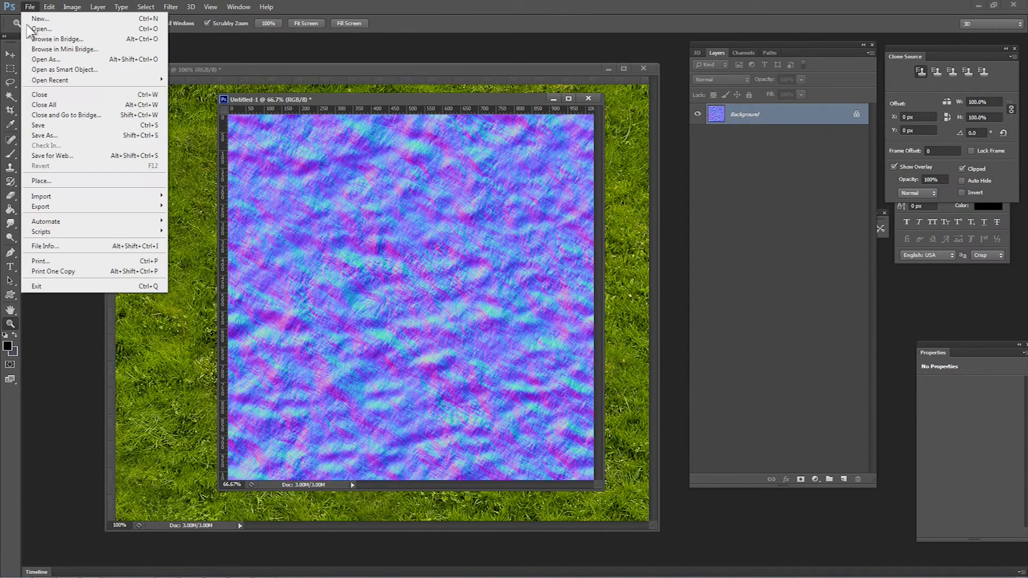
left_click(43, 132)
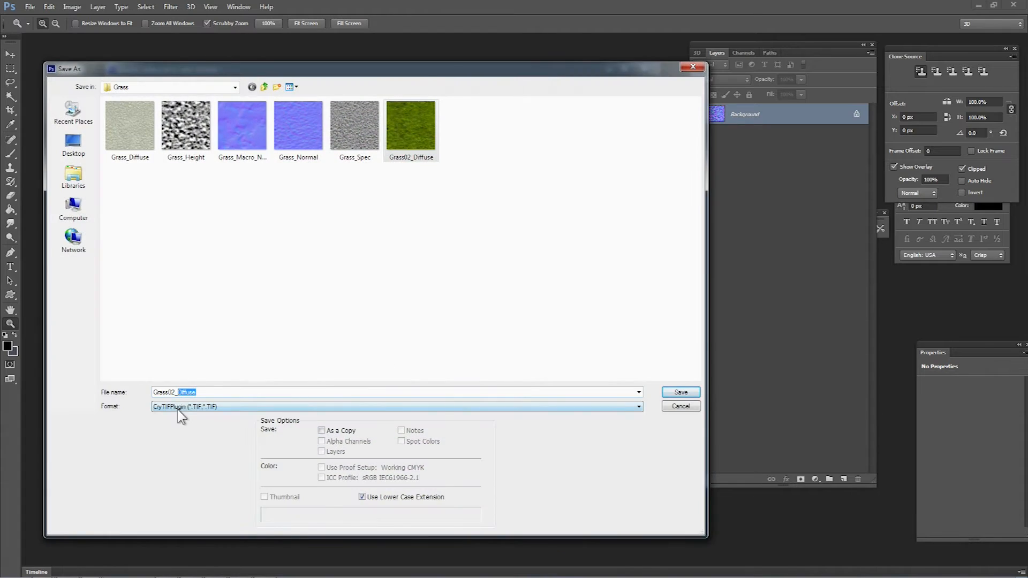
type("Normal")
left_click(670, 393)
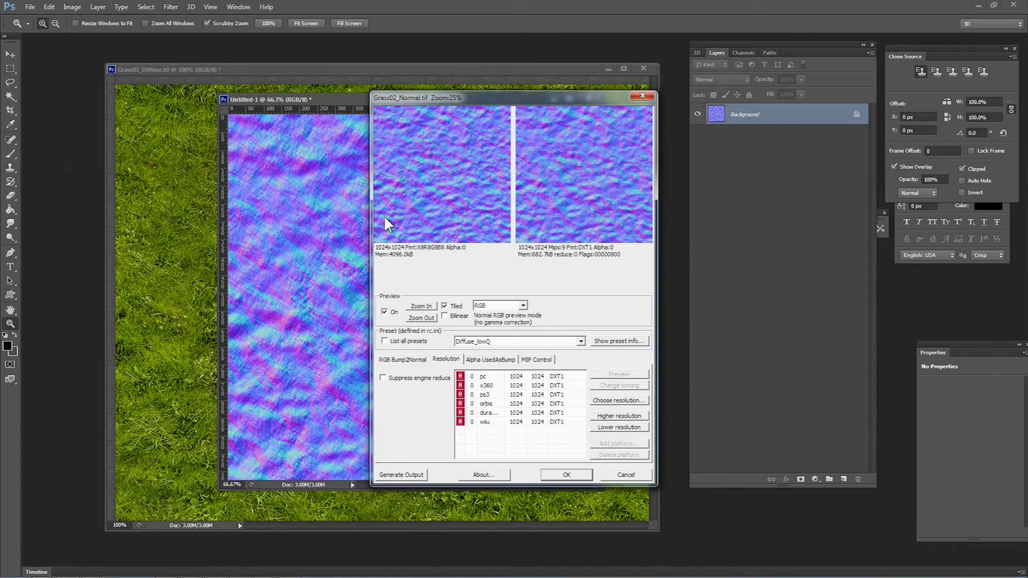
Step: Export Grass02_Normal.tif with the Normalmap_lowQ preset
left_click(495, 341)
scroll(484, 423, "down", 2)
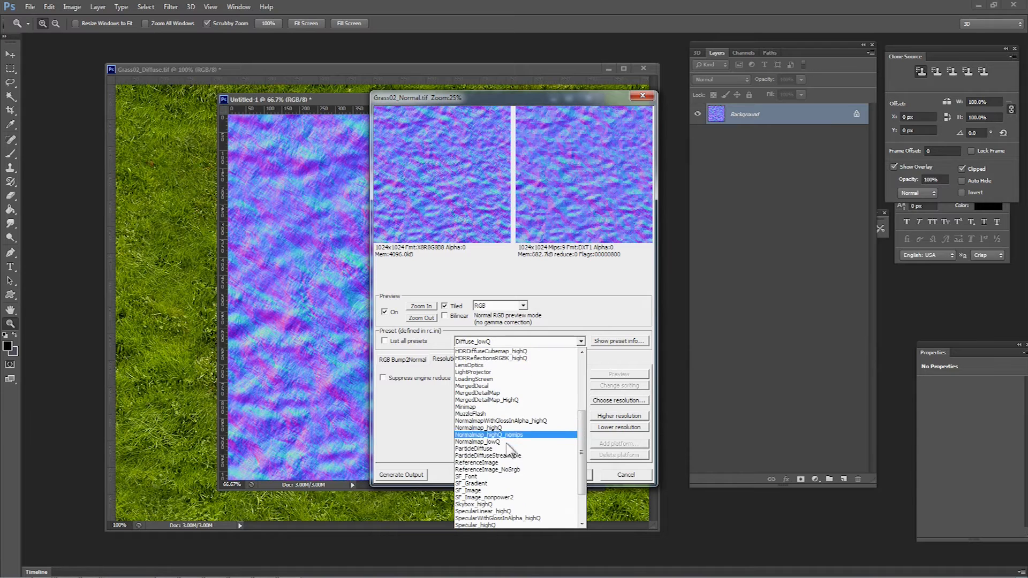
left_click(479, 442)
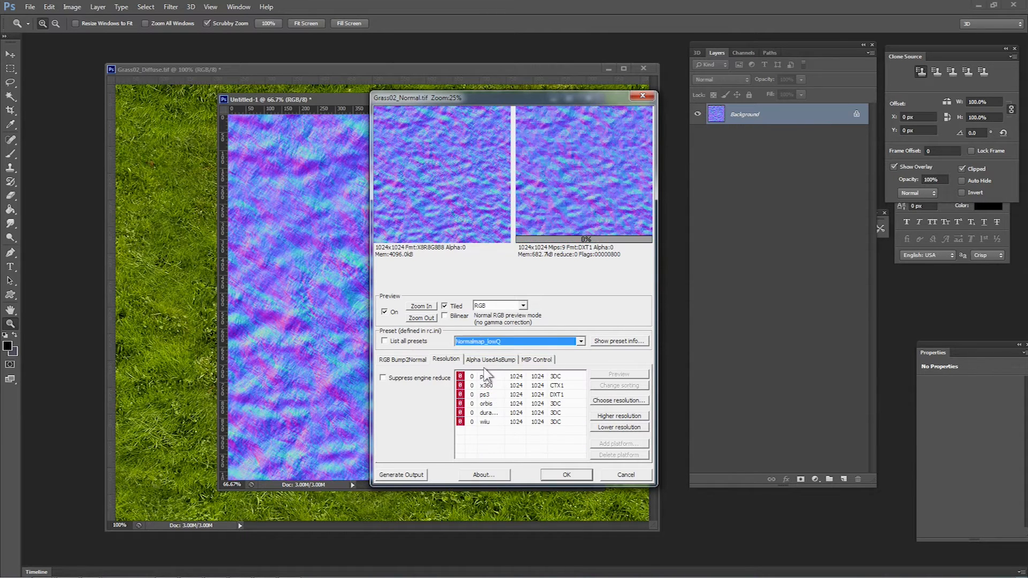
left_click(558, 475)
Step: Save the specular image in the Grass folder as Grass02_Spec in CryTIFPlugin format, using the Specular_lowQ preset
mouse_move(278, 573)
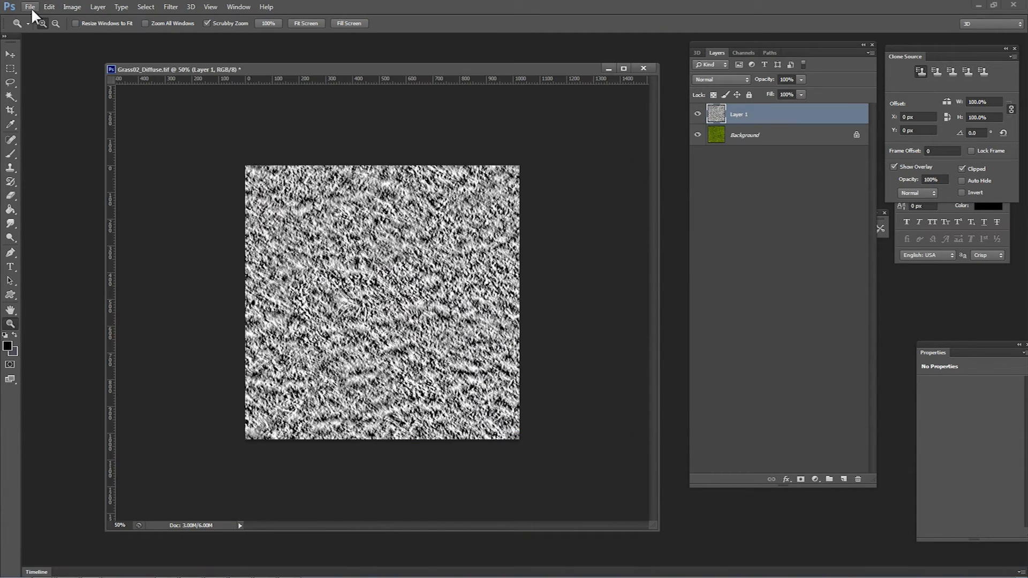
left_click(30, 6)
left_click(43, 131)
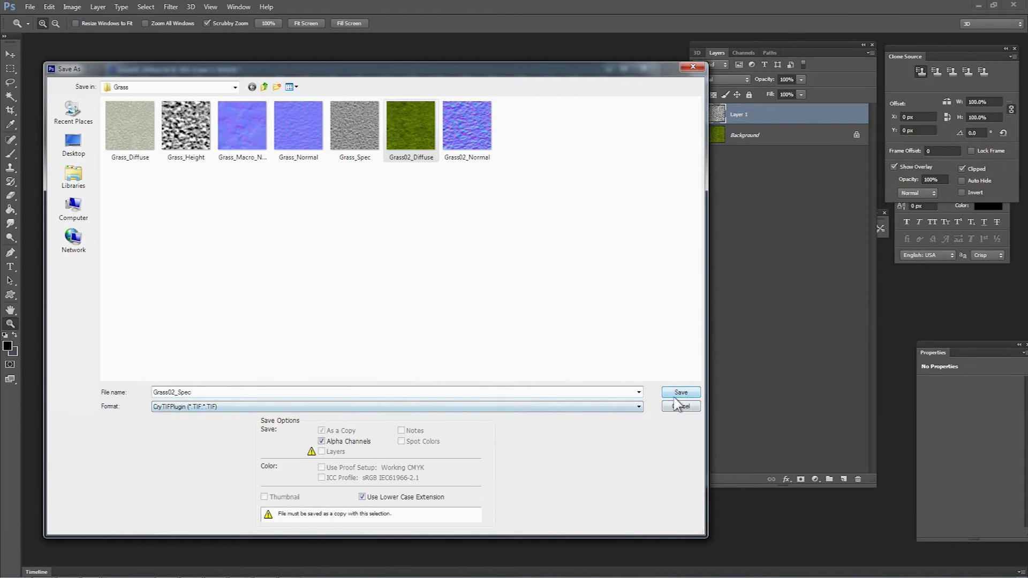
left_click(677, 394)
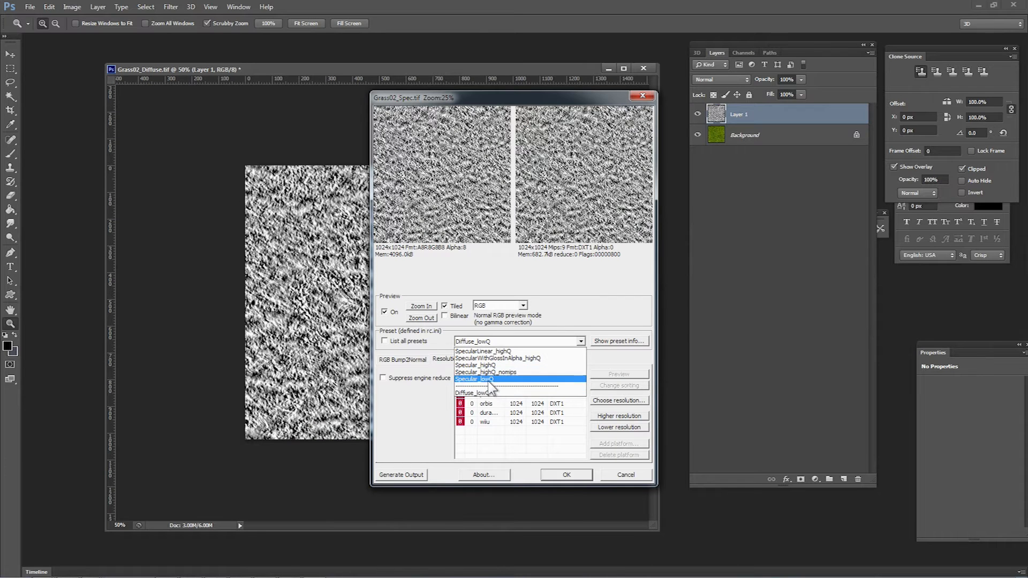
left_click(493, 388)
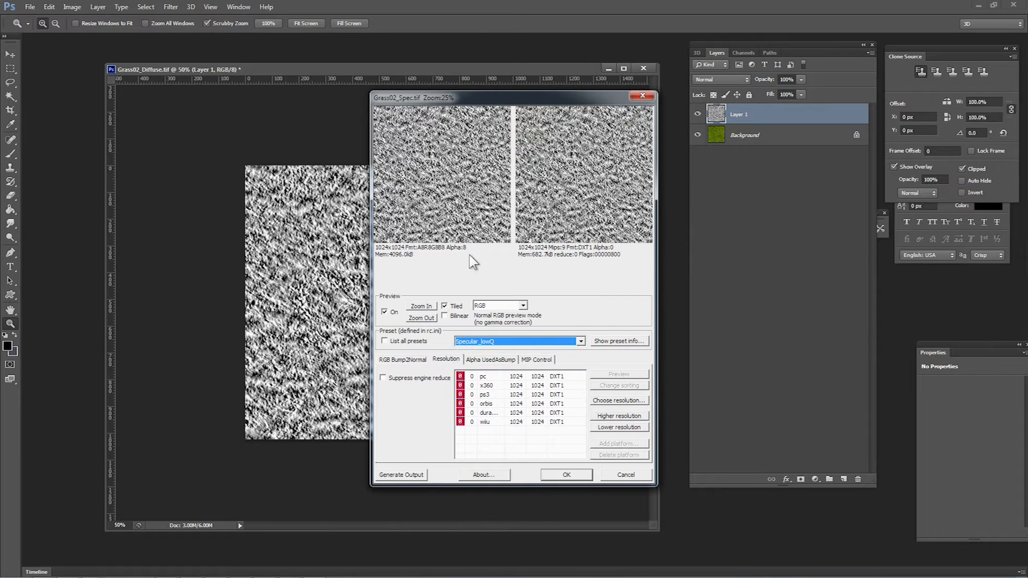
left_click(565, 475)
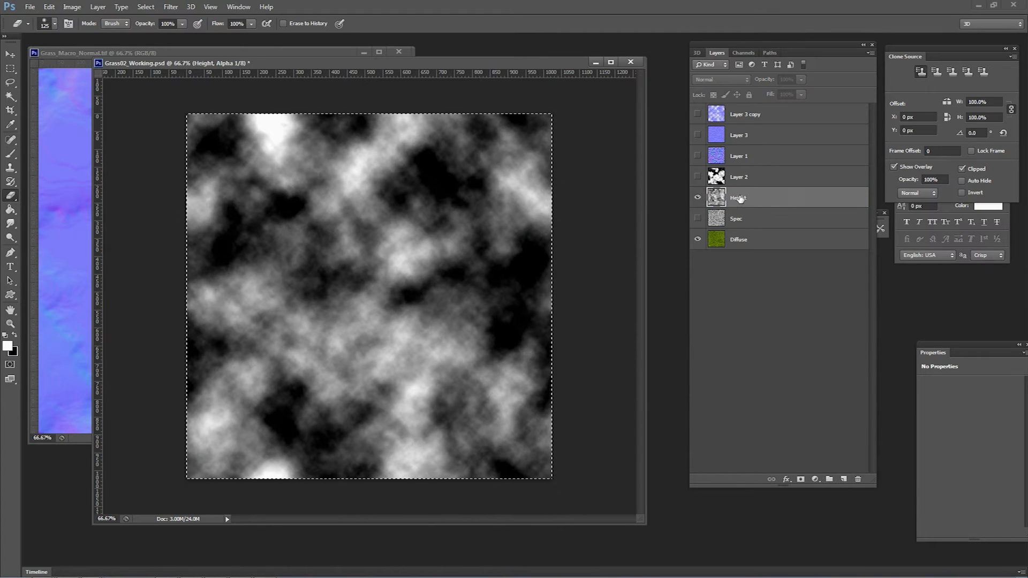
Step: Check the height image in the Alpha 1 channel and save it as Grass02_Height in CryTIFPlugin format with the DisplacementMap preset
left_click(742, 53)
left_click(737, 155)
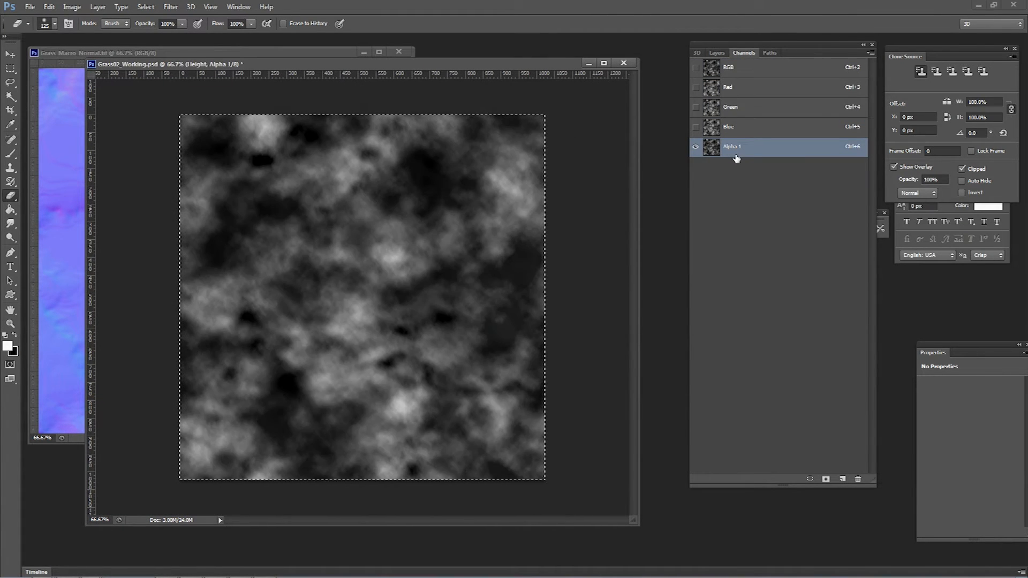
left_click(720, 52)
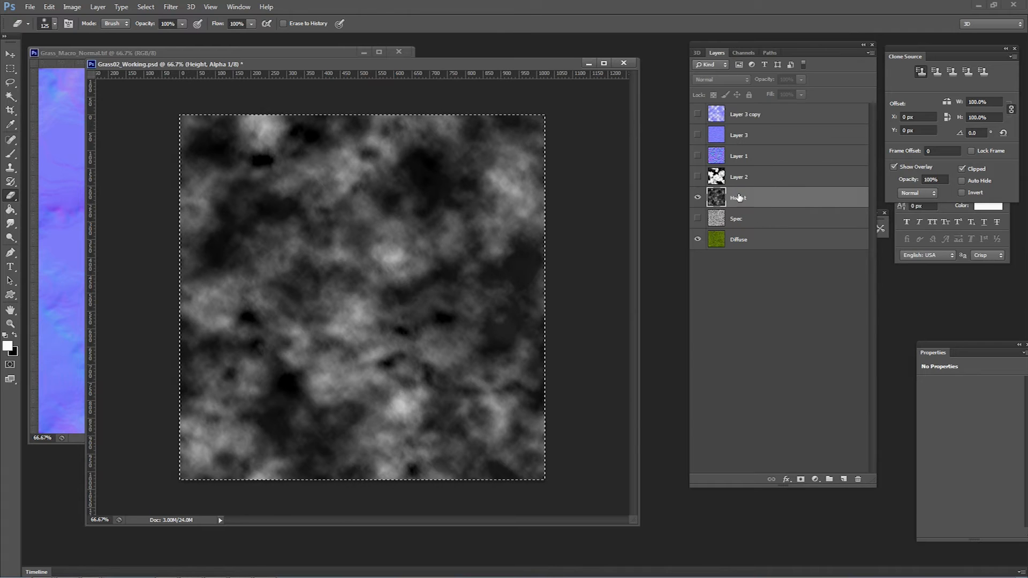
key("ctrl+shift+s")
left_click(465, 128)
left_click(681, 393)
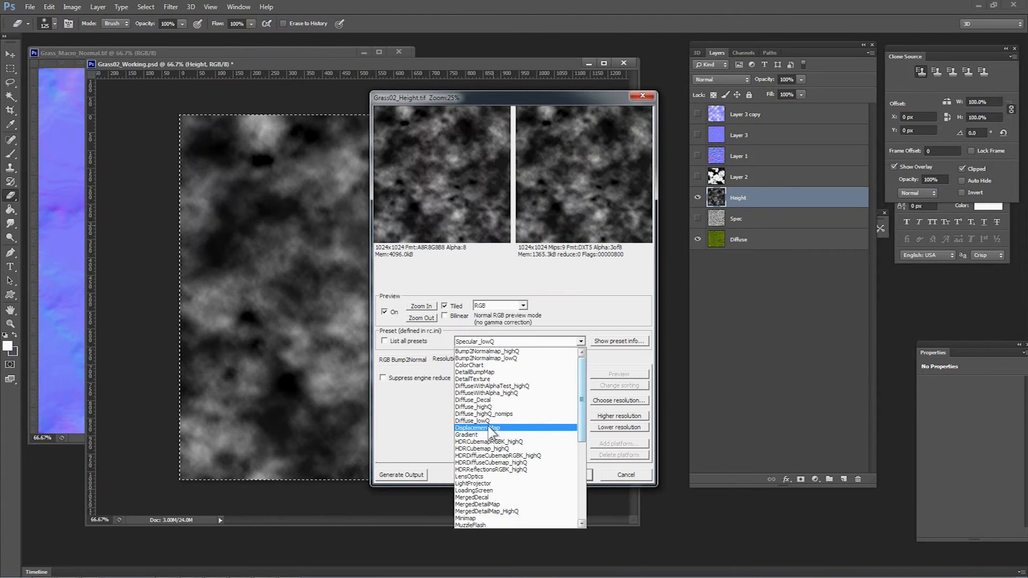
left_click(490, 429)
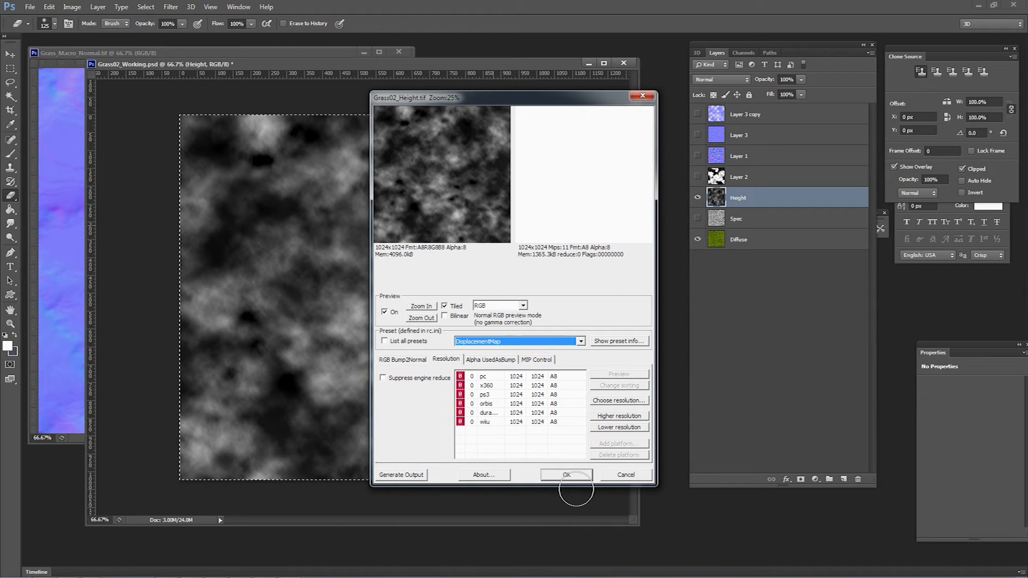
left_click(565, 475)
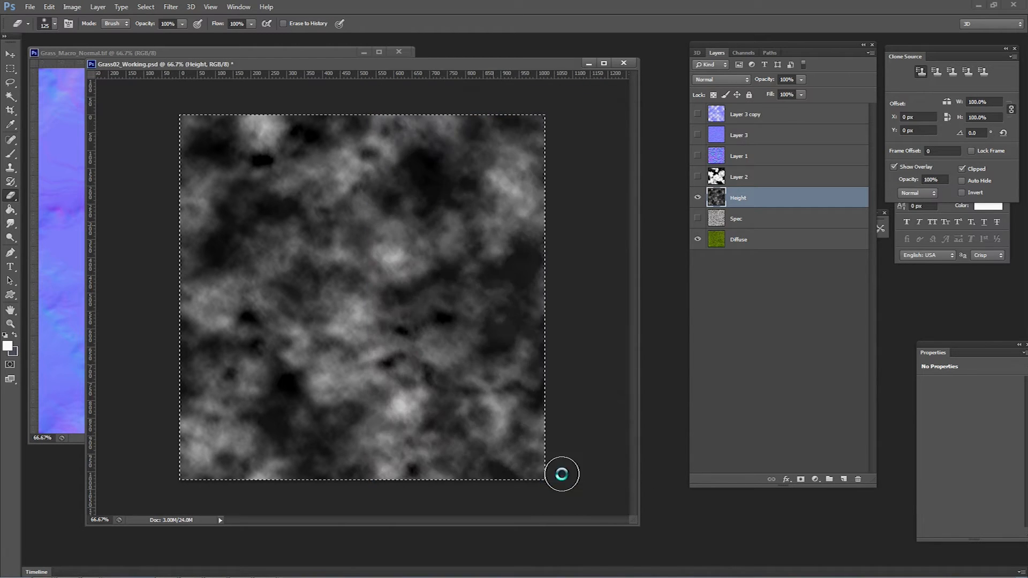
key("ctrl+shift+s")
left_click(492, 142)
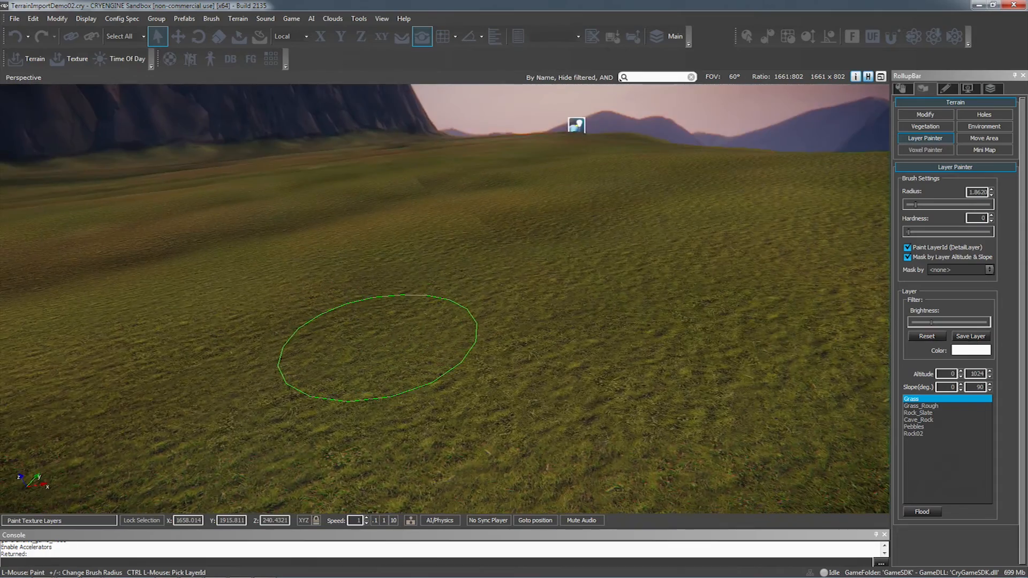
Step: Switch to the CryEngine Sandbox and assign Grass02_Normal.tif as the Bumpmap texture of the grass_5 material
key("w")
mouse_move(381, 345)
right_mouse_down()
mouse_move(420, 383)
mouse_move(514, 346)
mouse_move(519, 333)
mouse_move(486, 333)
right_mouse_up()
key("d")
type("a")
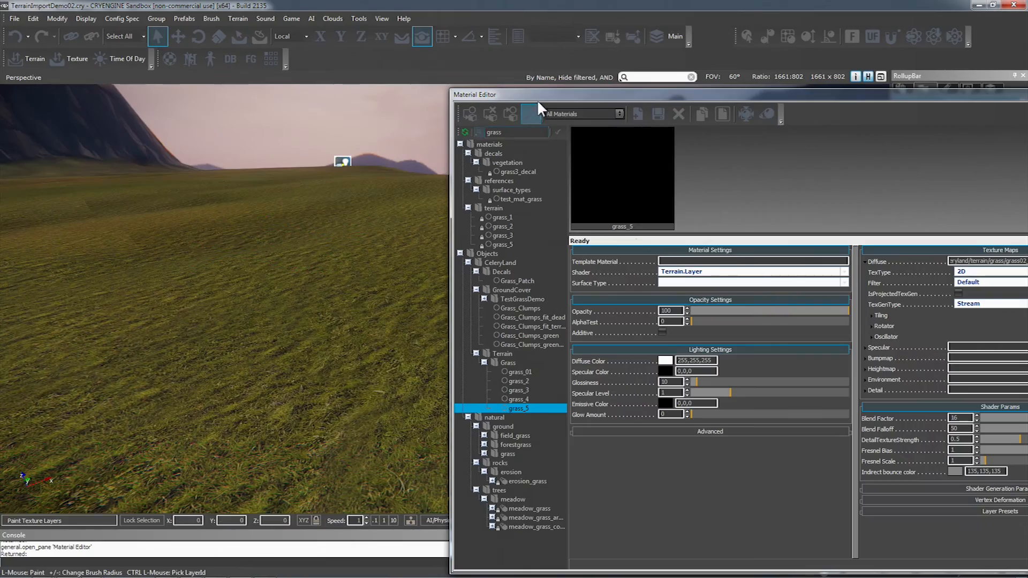
left_click_drag(537, 100, 486, 90)
right_click_drag(207, 257, 201, 249)
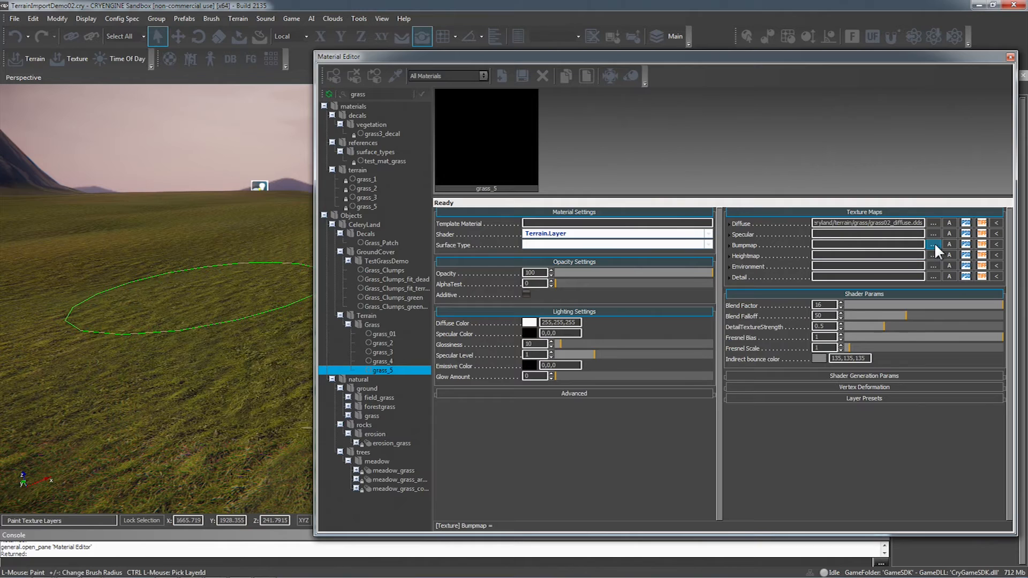
left_click(933, 243)
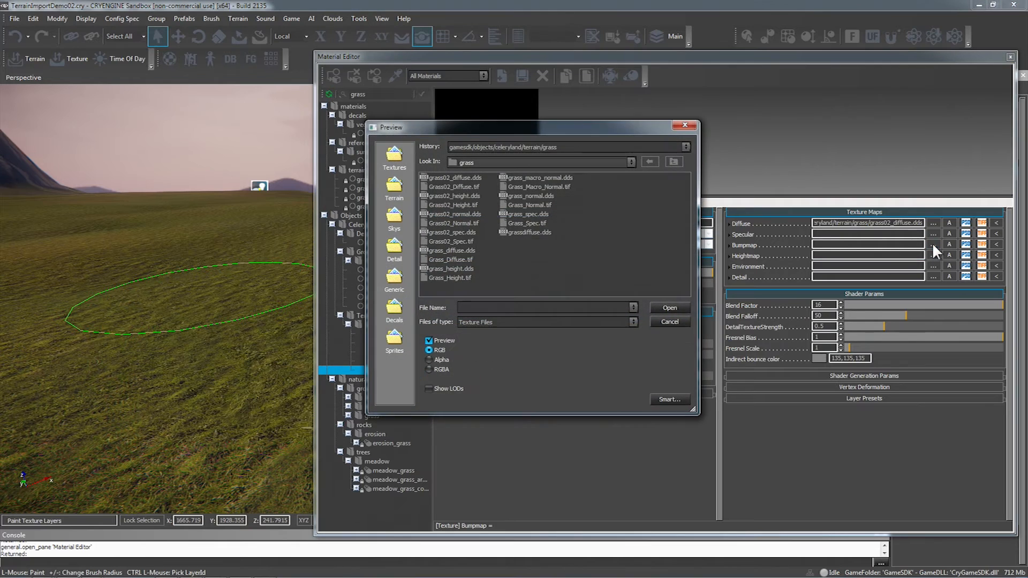
left_click(442, 240)
left_click(442, 224)
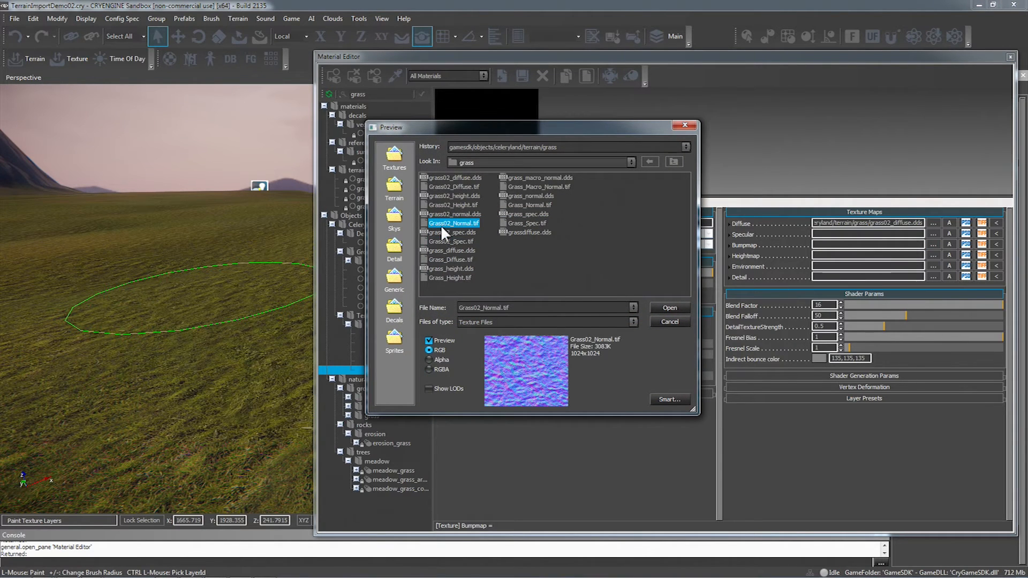
left_click(656, 304)
Step: Back in Photoshop, export the softened normal map as Grass02_Normal.tif with the Normalmap_lowQ preset
mouse_move(236, 231)
right_mouse_down()
mouse_move(167, 239)
mouse_move(143, 229)
mouse_move(172, 248)
mouse_move(236, 237)
mouse_move(218, 230)
right_mouse_up()
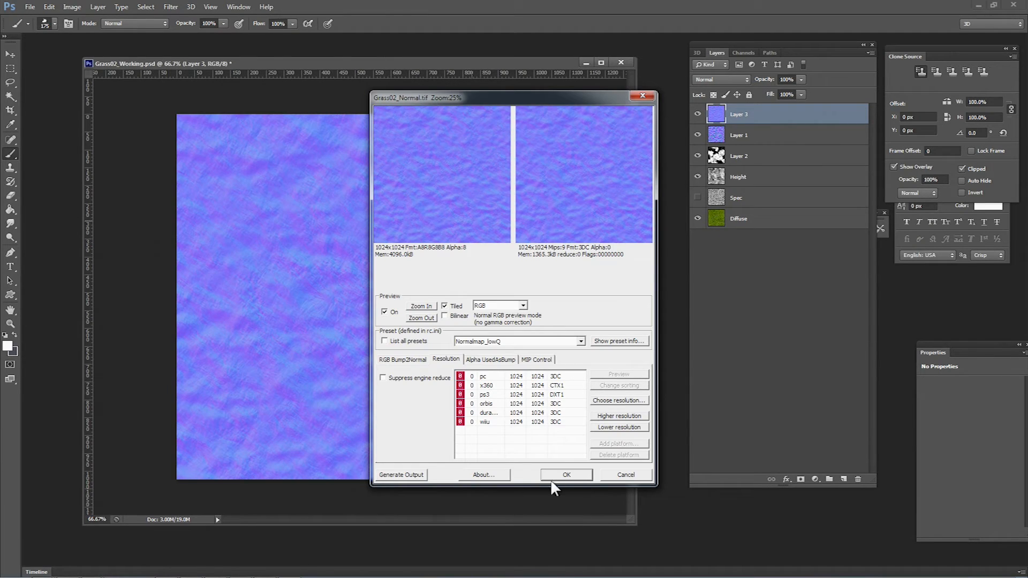
left_click(559, 475)
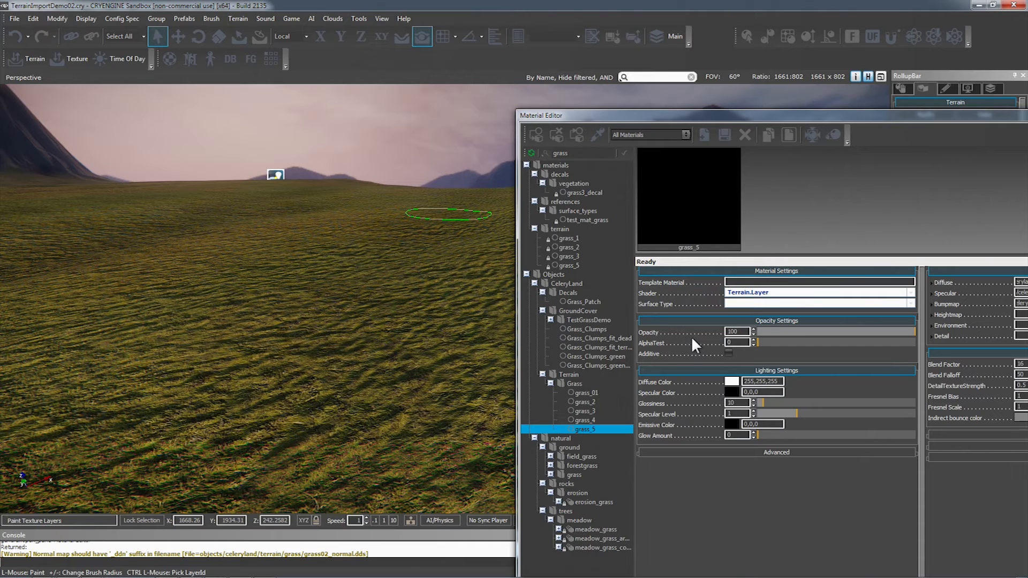
Step: In the Sandbox, set the grass_5 material's Specular Color to a dark grey and view the terrain
left_click(732, 392)
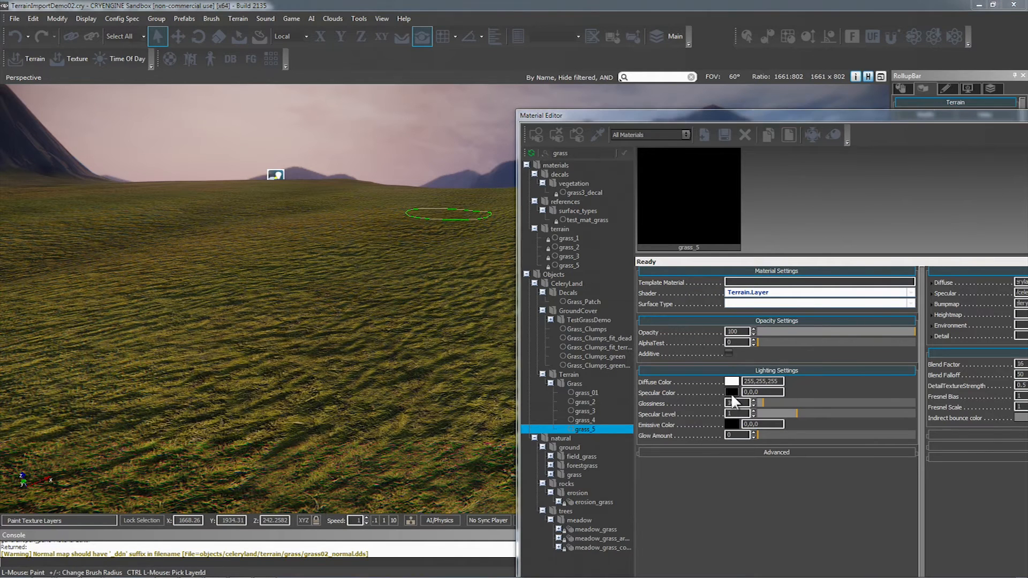
left_click_drag(521, 285, 523, 295)
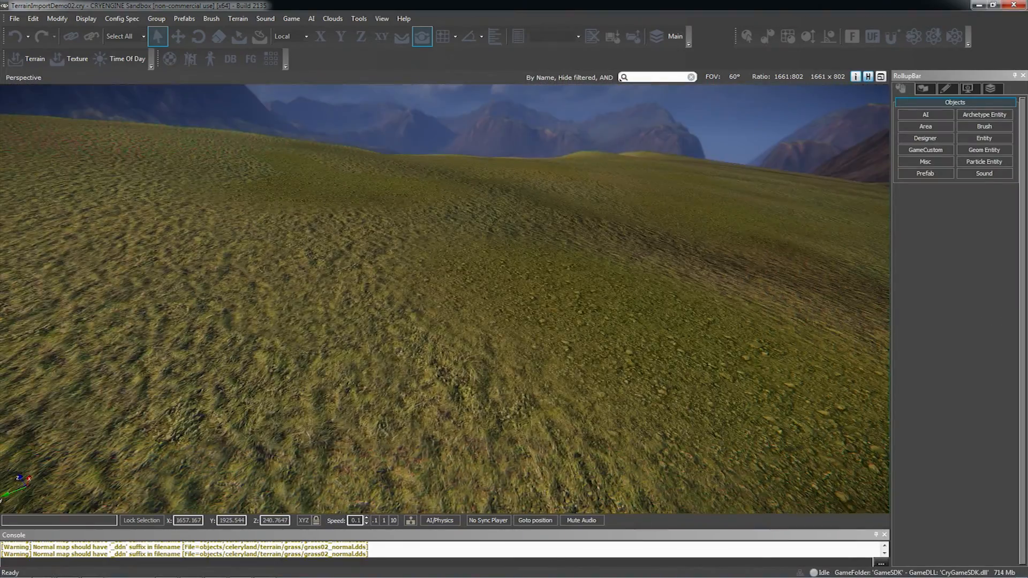
right_click_drag(444, 299, 557, 309)
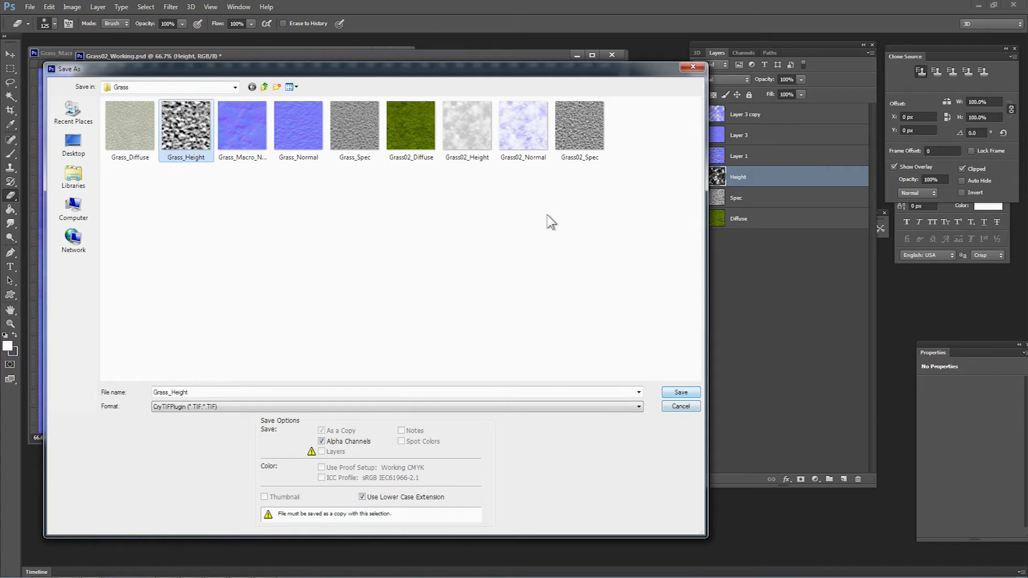
Step: In Photoshop, overwrite Grass02_Height with the higher-contrast height image in CryTIFPlugin format, using the DisplacementMap preset
left_click(469, 137)
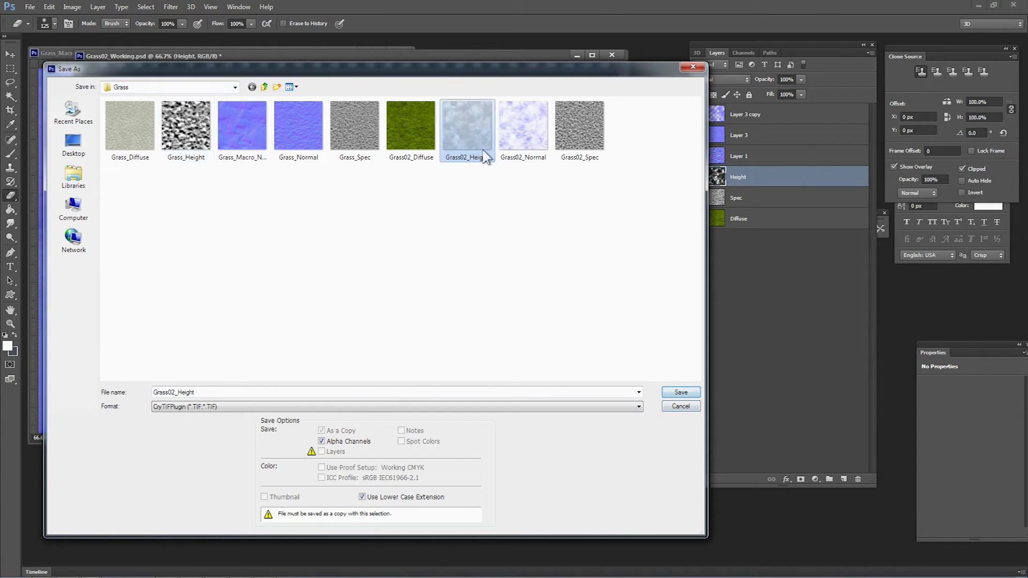
left_click(682, 393)
left_click(541, 220)
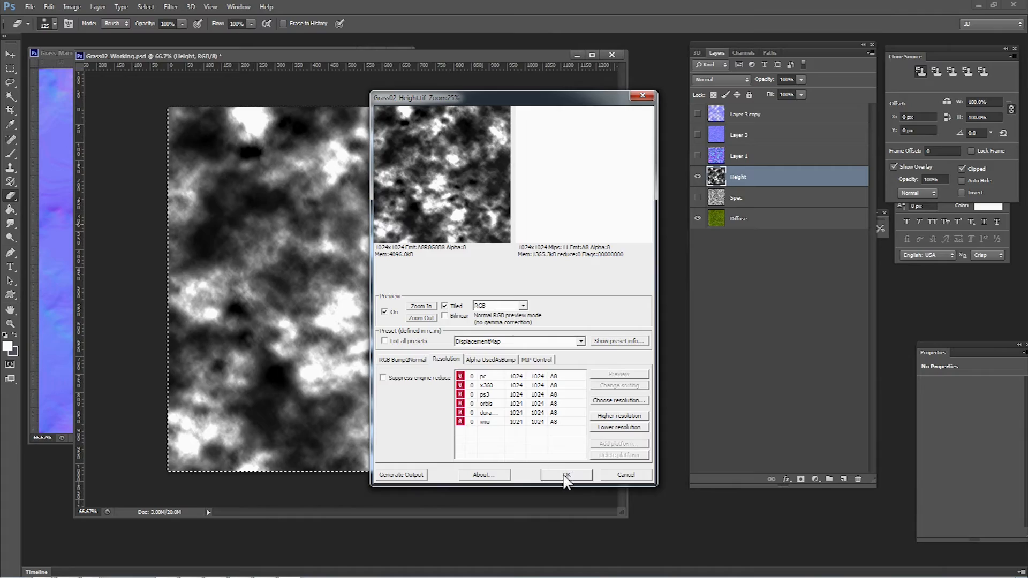
left_click(566, 475)
left_click(978, 5)
Step: In the Sandbox, enable Offset bump mapping in place of Parallax occlusion mapping for the grass_5 material
right_click_drag(257, 278, 392, 188)
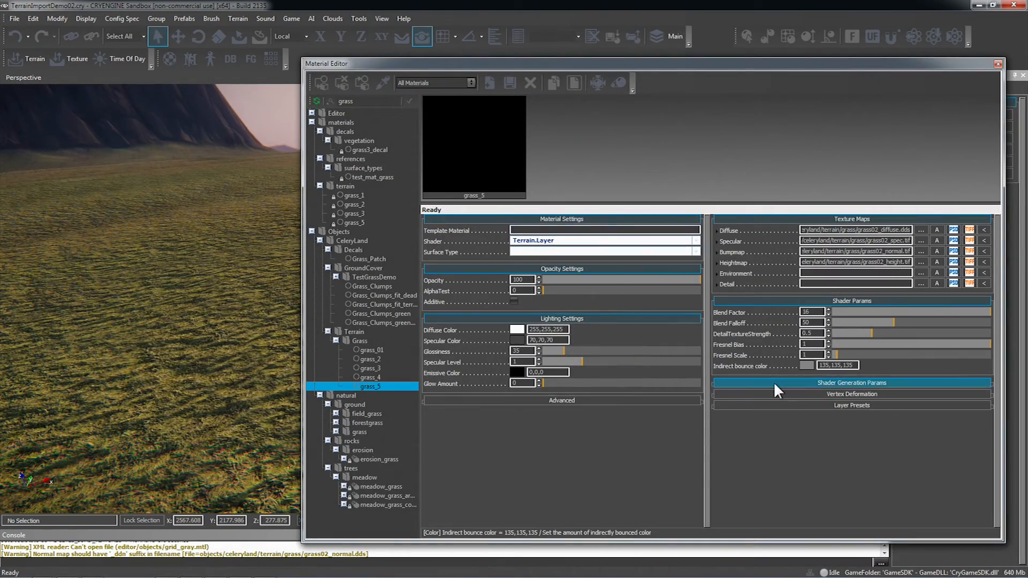
left_click(777, 384)
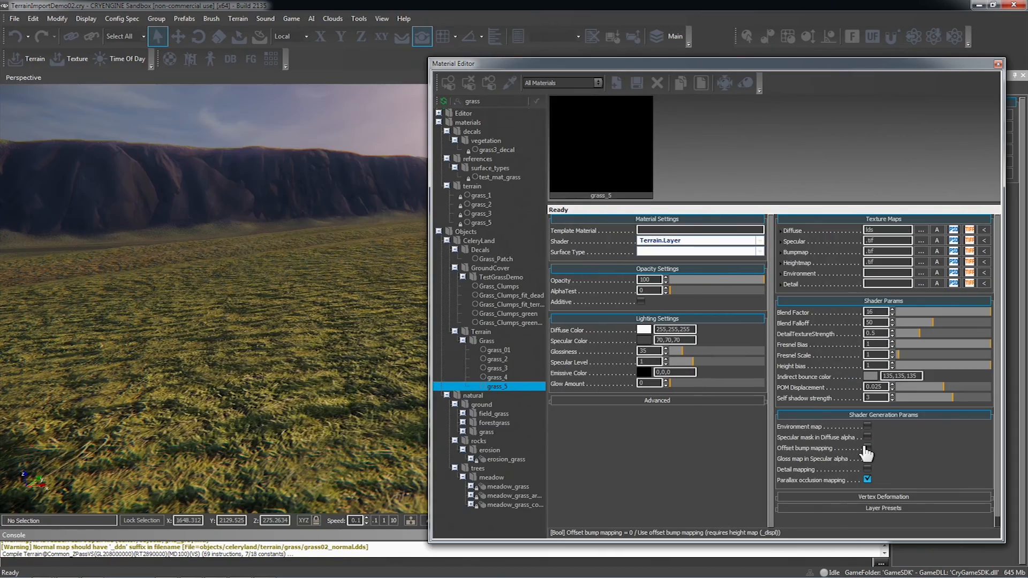
left_click(867, 449)
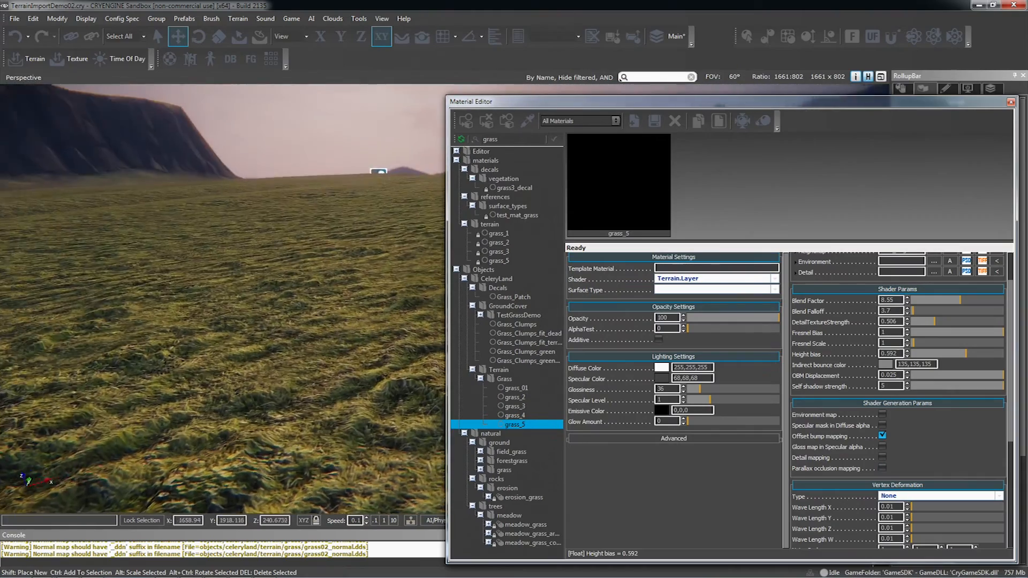
Step: Lower the OBM Displacement of the grass_5 material to about 0.0108
key("w")
right_click_drag(258, 337, 241, 340)
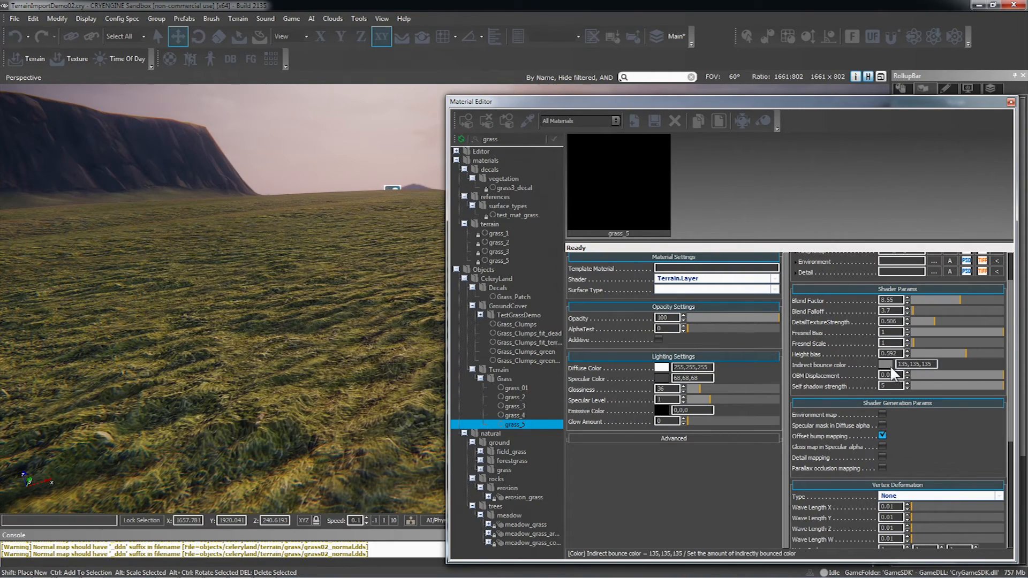
left_click_drag(999, 375, 929, 378)
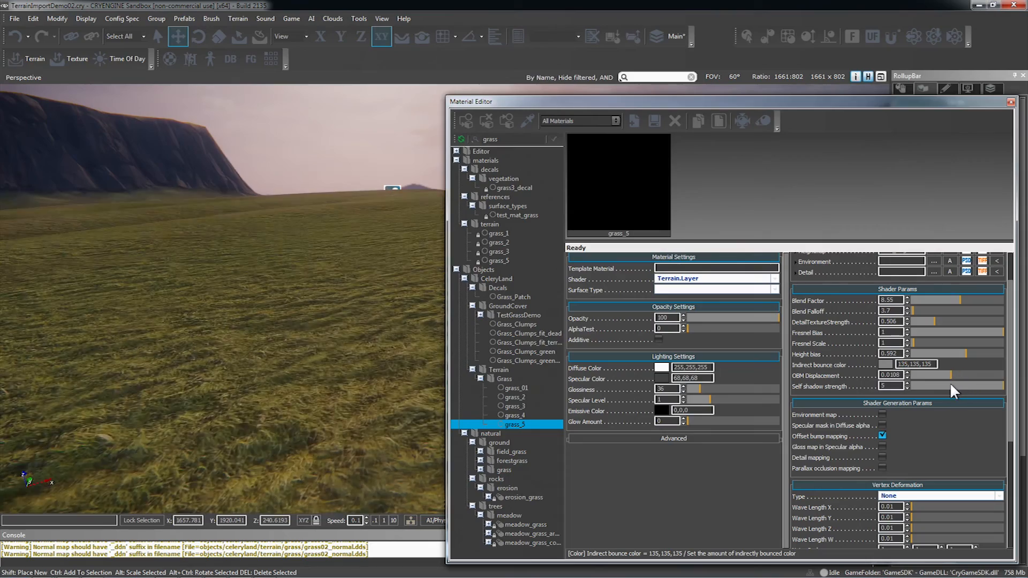
right_click_drag(321, 369, 17, 359)
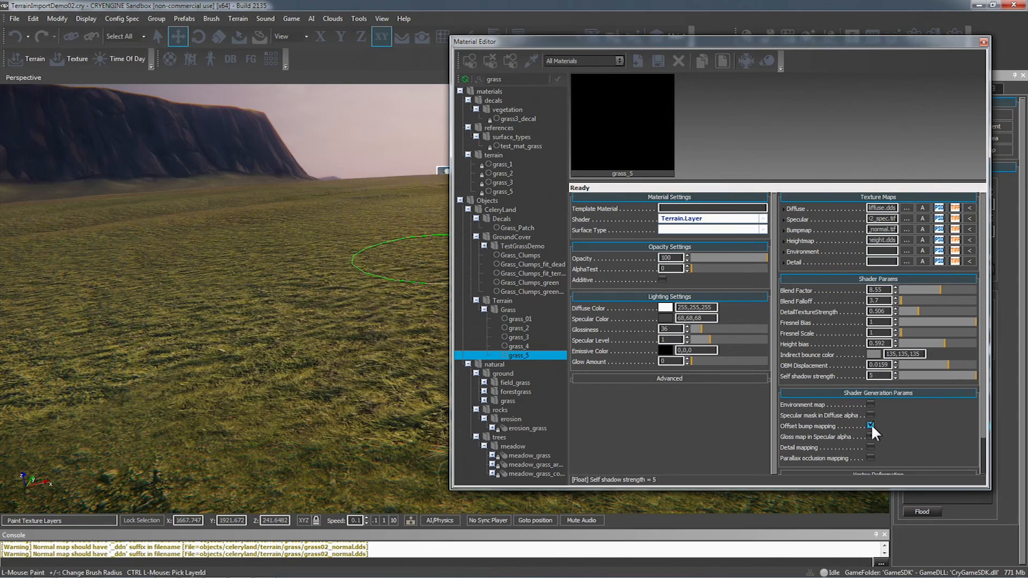
Step: Compare Parallax occlusion mapping with Offset bump mapping on the grass_5 material and examine the grass across the hillside
left_click(870, 425)
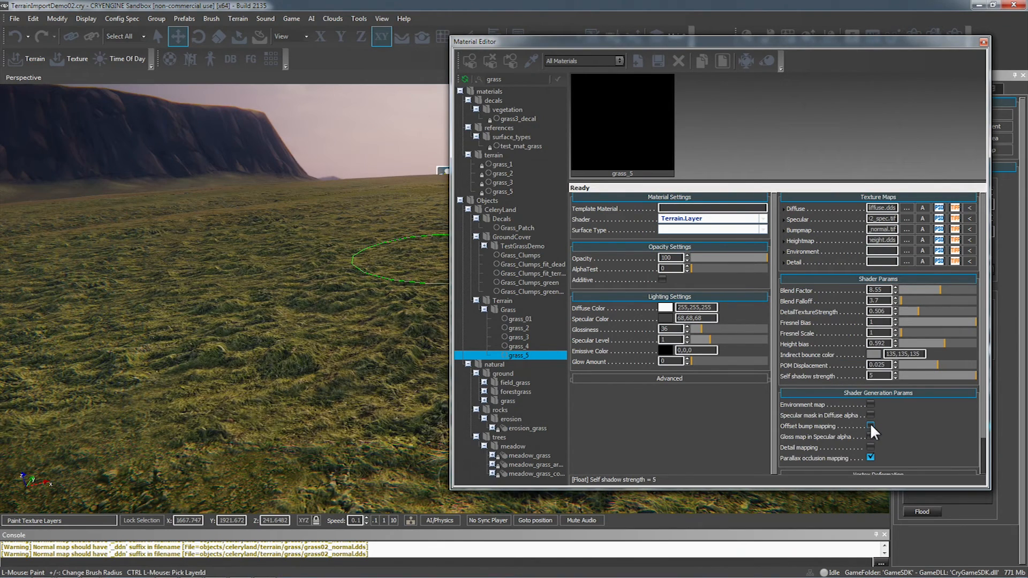
left_click(870, 426)
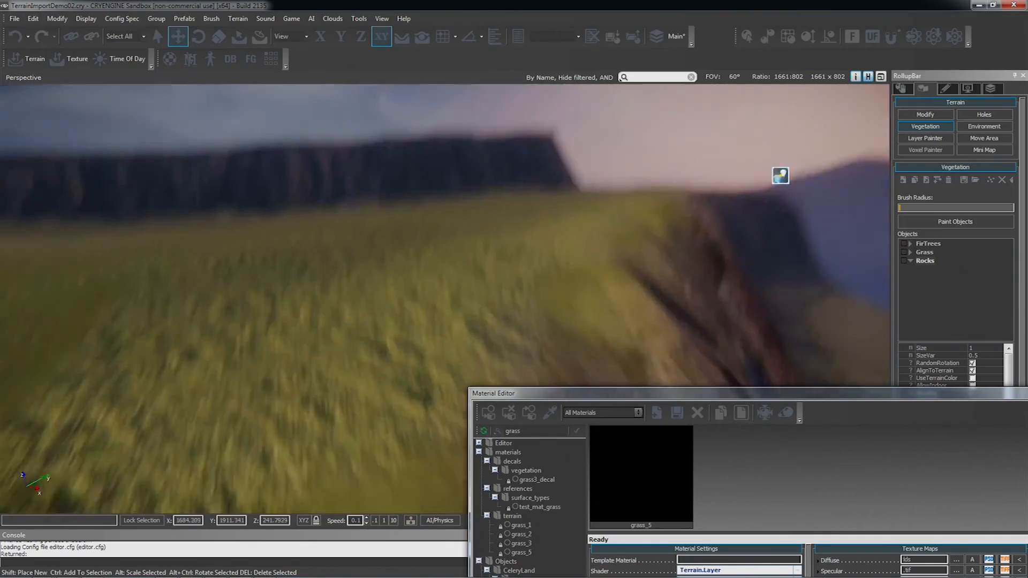
key("w")
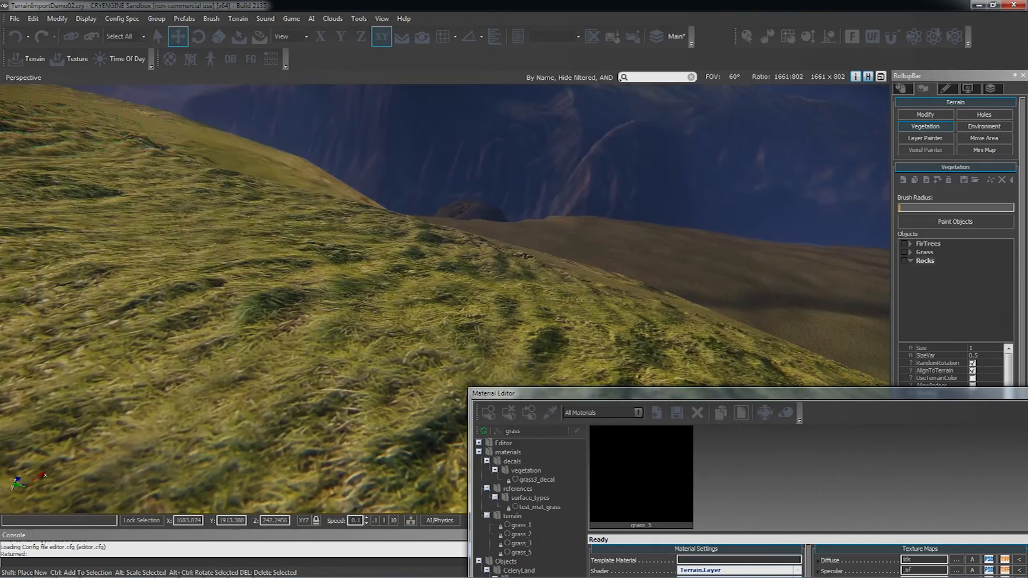
key("w")
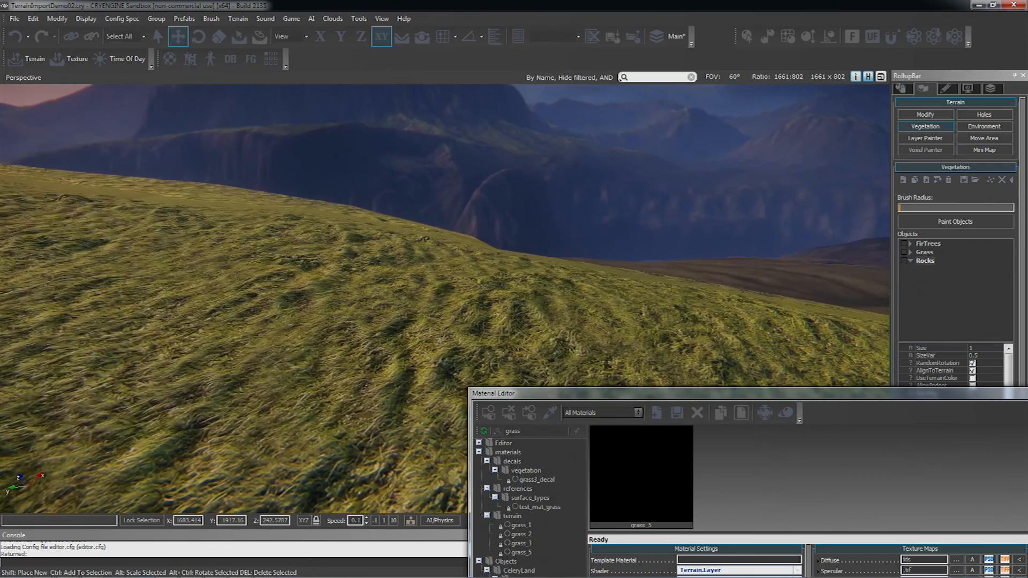
key("w")
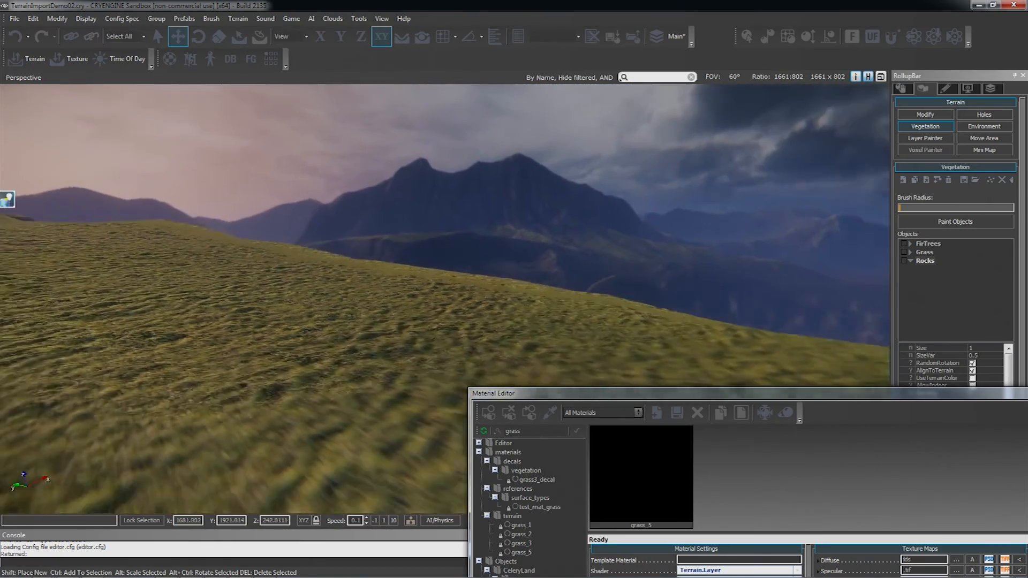
Step: Turn off Parallax occlusion mapping for the grass_5 material, leaving Offset bump mapping on, and view the hillside grass
key("d")
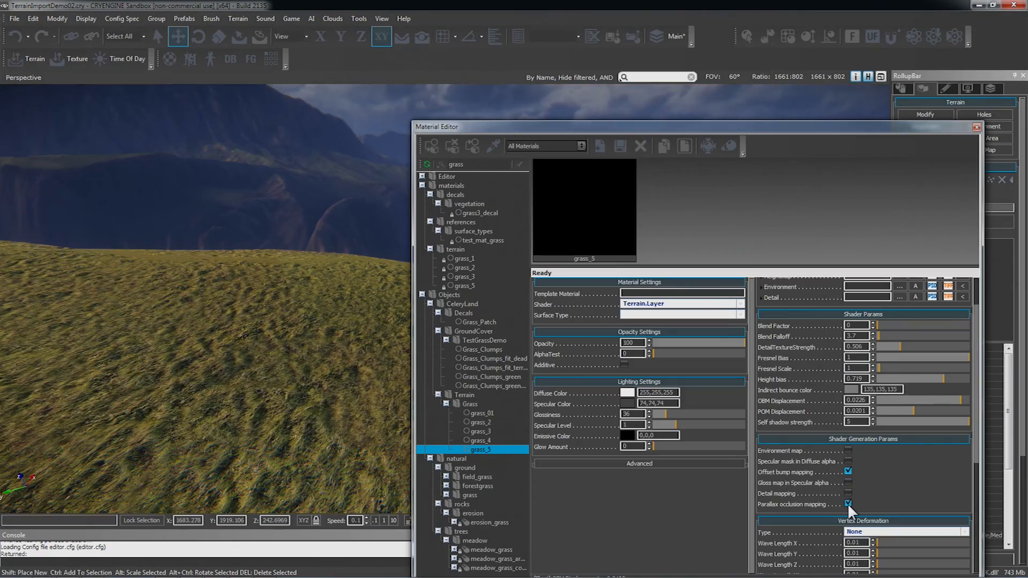
left_click(848, 503)
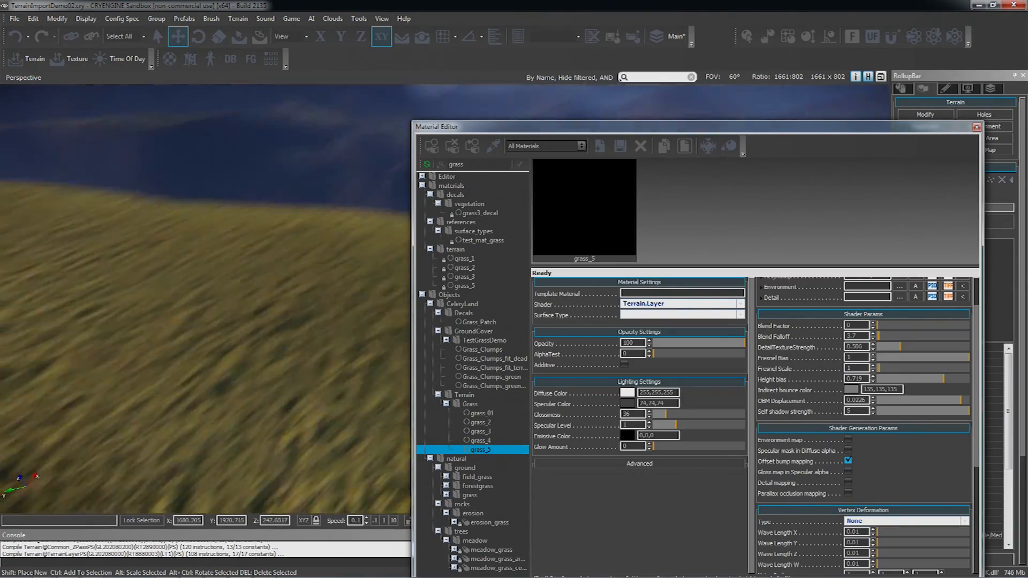
key("d")
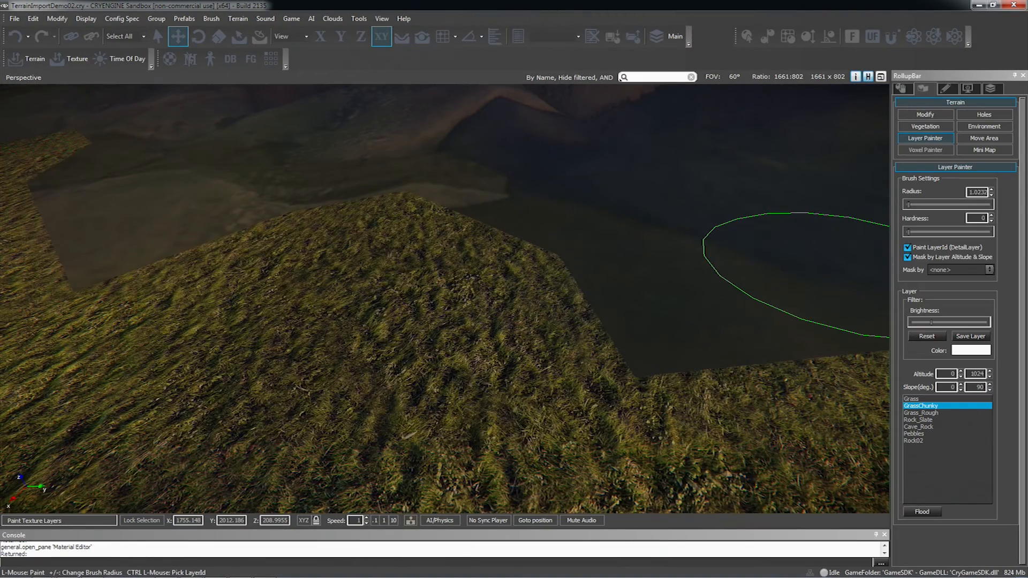
Step: Set the grass_5 material's Blend Factor to about 0.66 and Blend Falloff to about 7.2 to soften the painted layer's edge
left_click_drag(1027, 52, 679, 110)
right_click_drag(214, 267, 289, 267)
key("a")
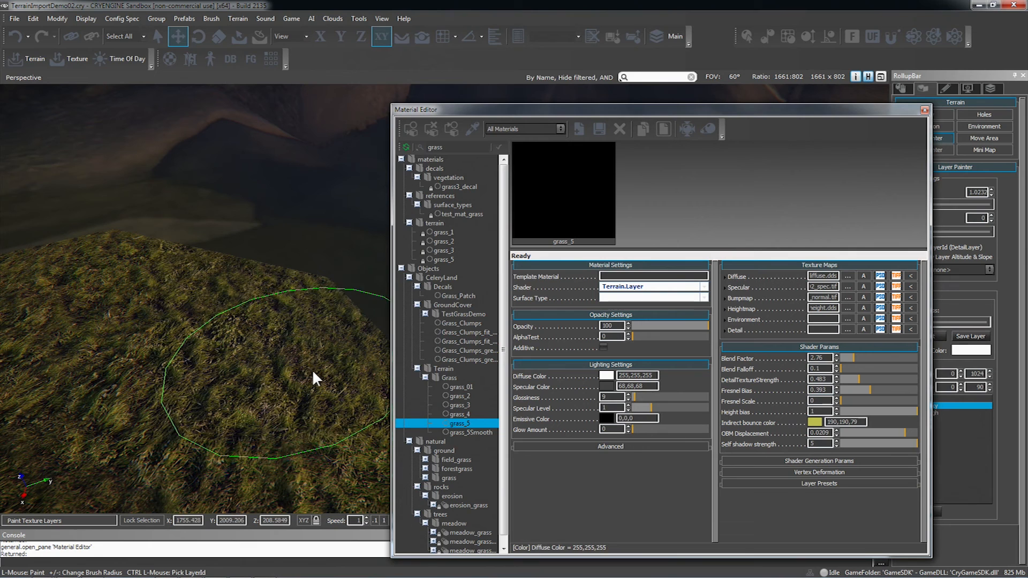
mouse_move(842, 368)
left_mouse_down()
mouse_move(873, 371)
mouse_move(852, 374)
mouse_move(867, 356)
mouse_move(892, 361)
mouse_move(837, 376)
mouse_move(844, 365)
left_mouse_up()
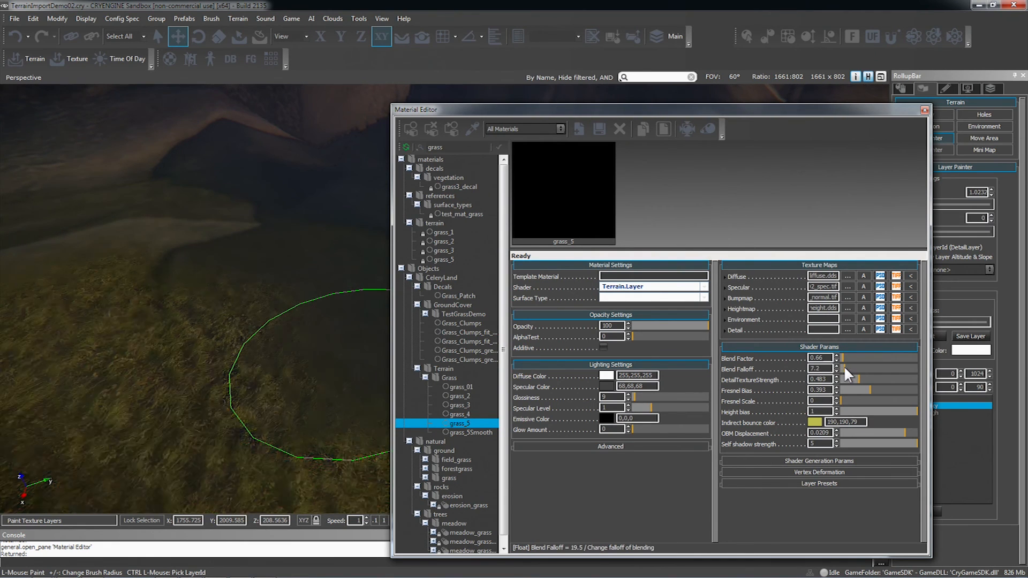
mouse_move(172, 367)
right_mouse_down()
mouse_move(160, 385)
mouse_move(144, 380)
mouse_move(145, 367)
mouse_move(181, 361)
mouse_move(179, 349)
mouse_move(316, 329)
right_mouse_up()
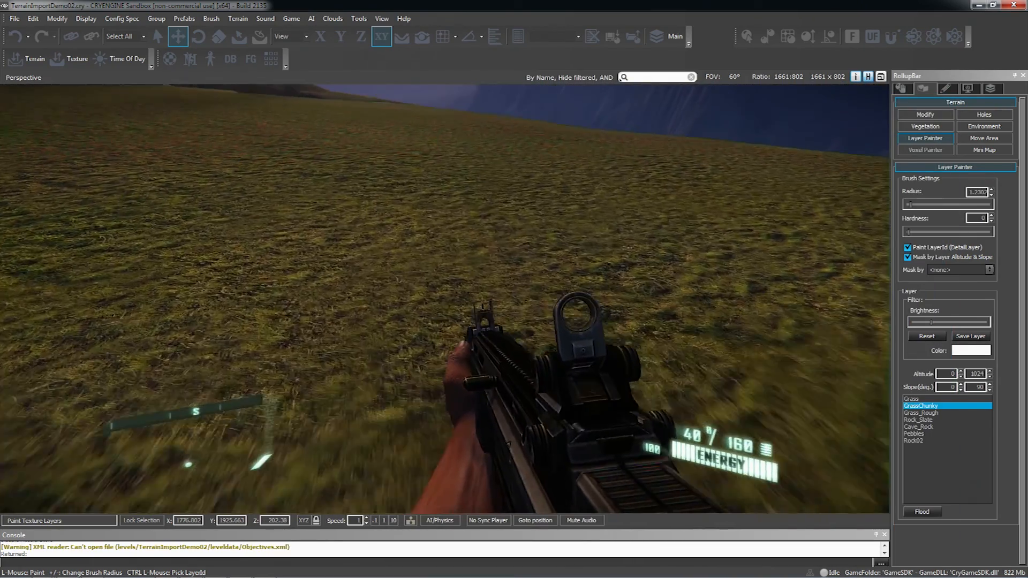
Step: Examine the grass on foot in game mode, leave it, and look over the cliff and meadow in the TerrainImportDemo level
key("w")
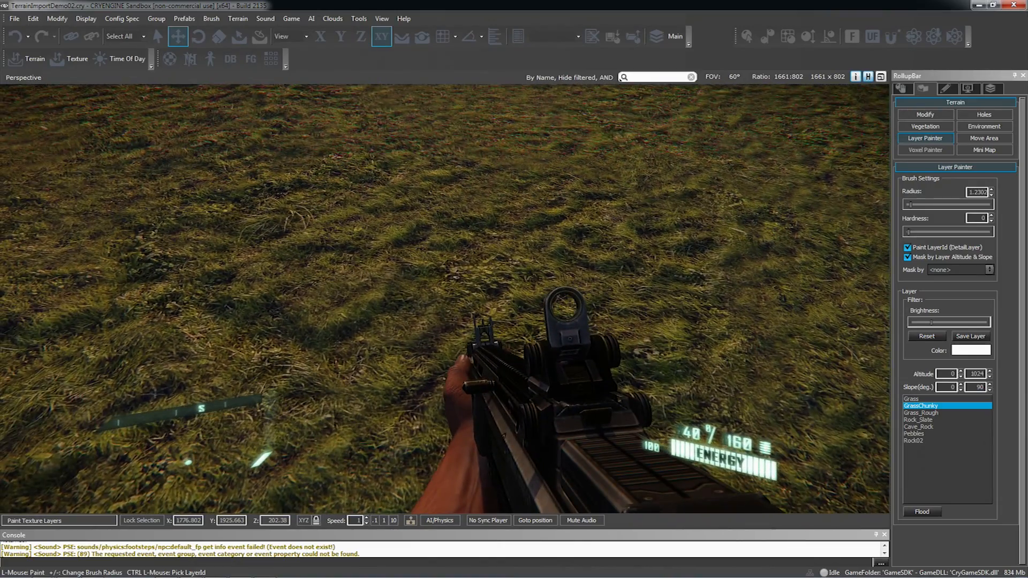
key("Escape")
key("w")
key("a")
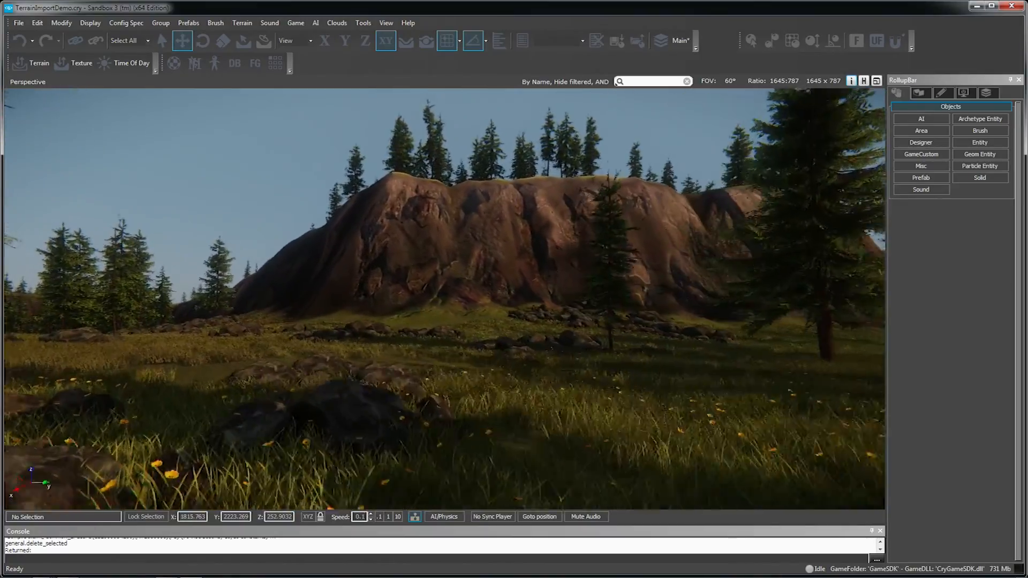
key("w")
key("a")
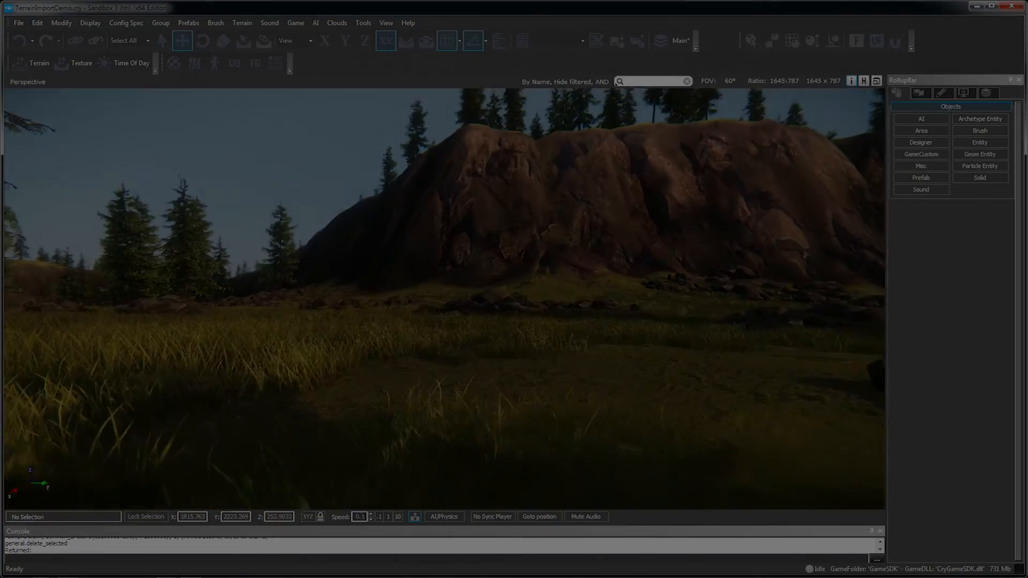